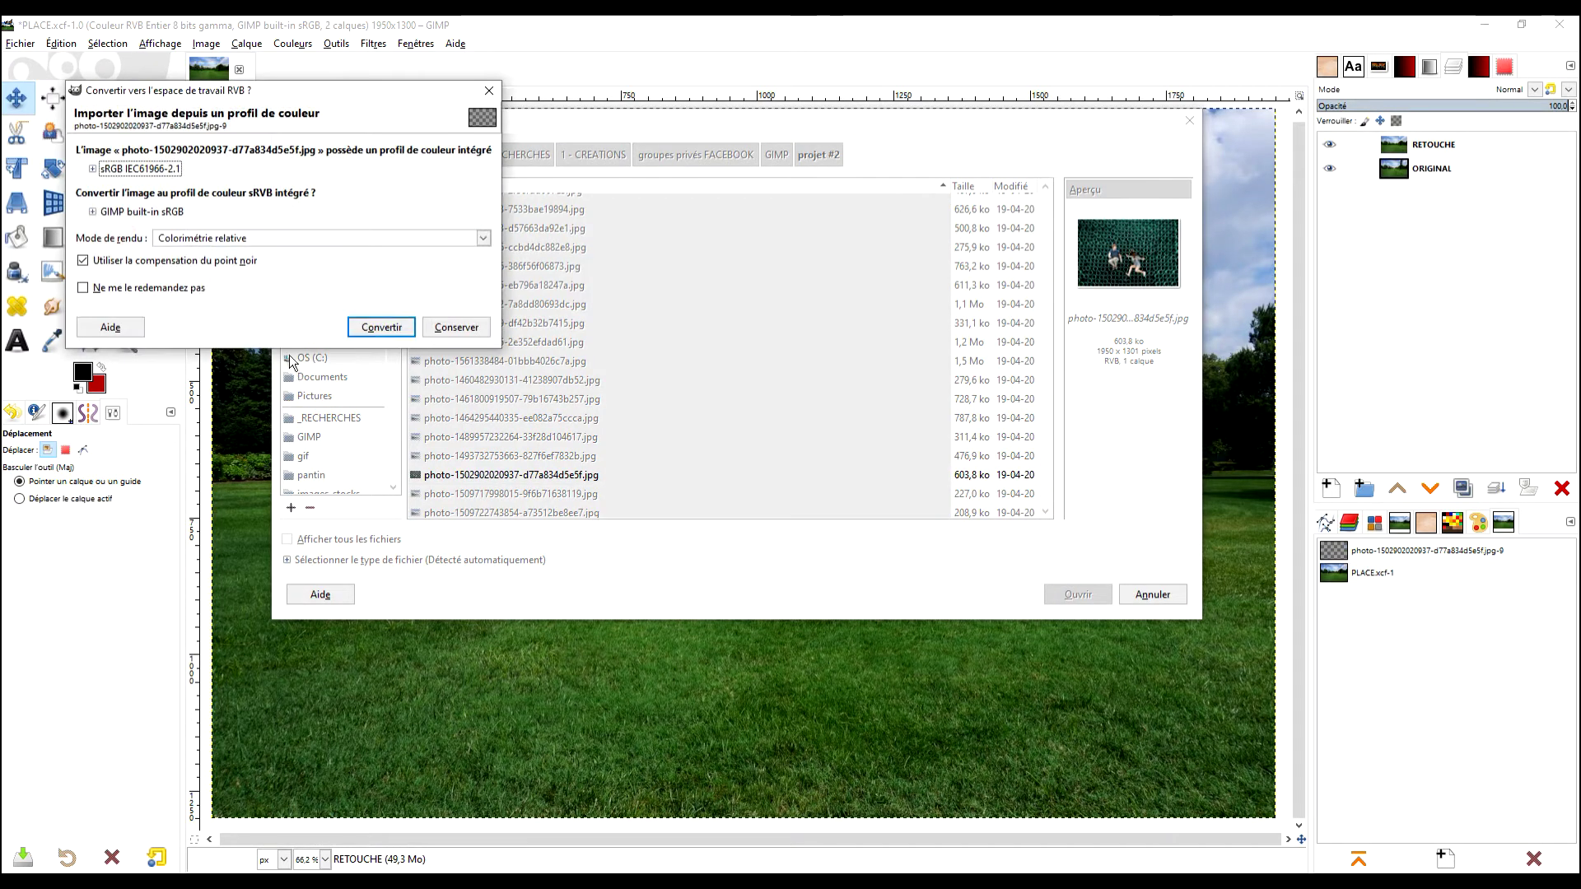
- Convert the imported photo to the built-in sRGB profile and crop it to 824 × 710 px around the two jumping people
{"action": "left_click", "coordinate": [380, 327]}
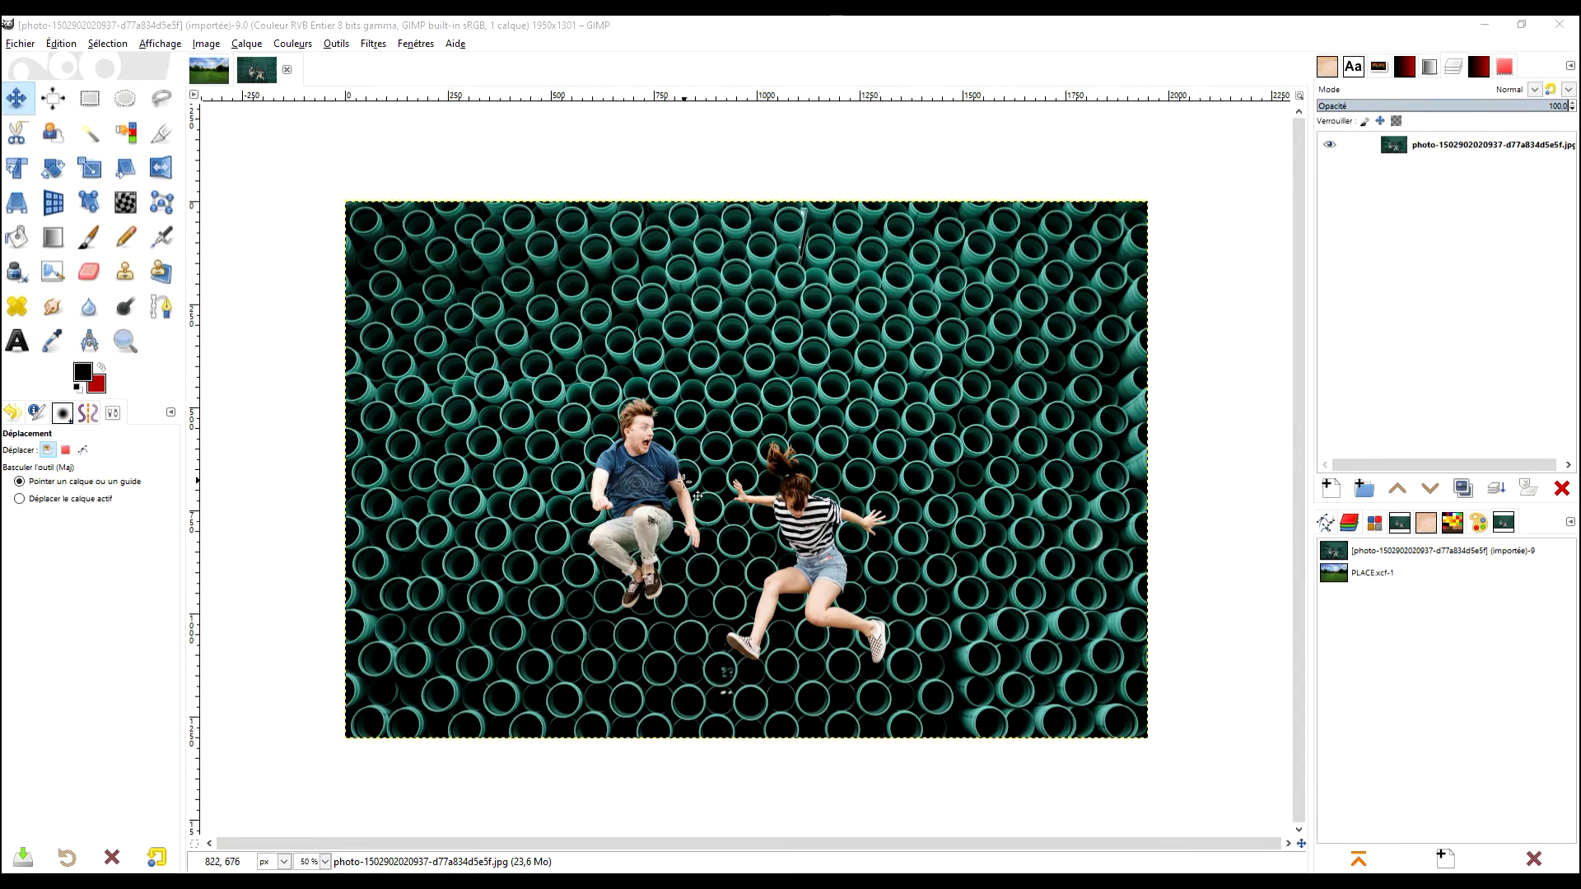
{"action": "left_click", "coordinate": [163, 136]}
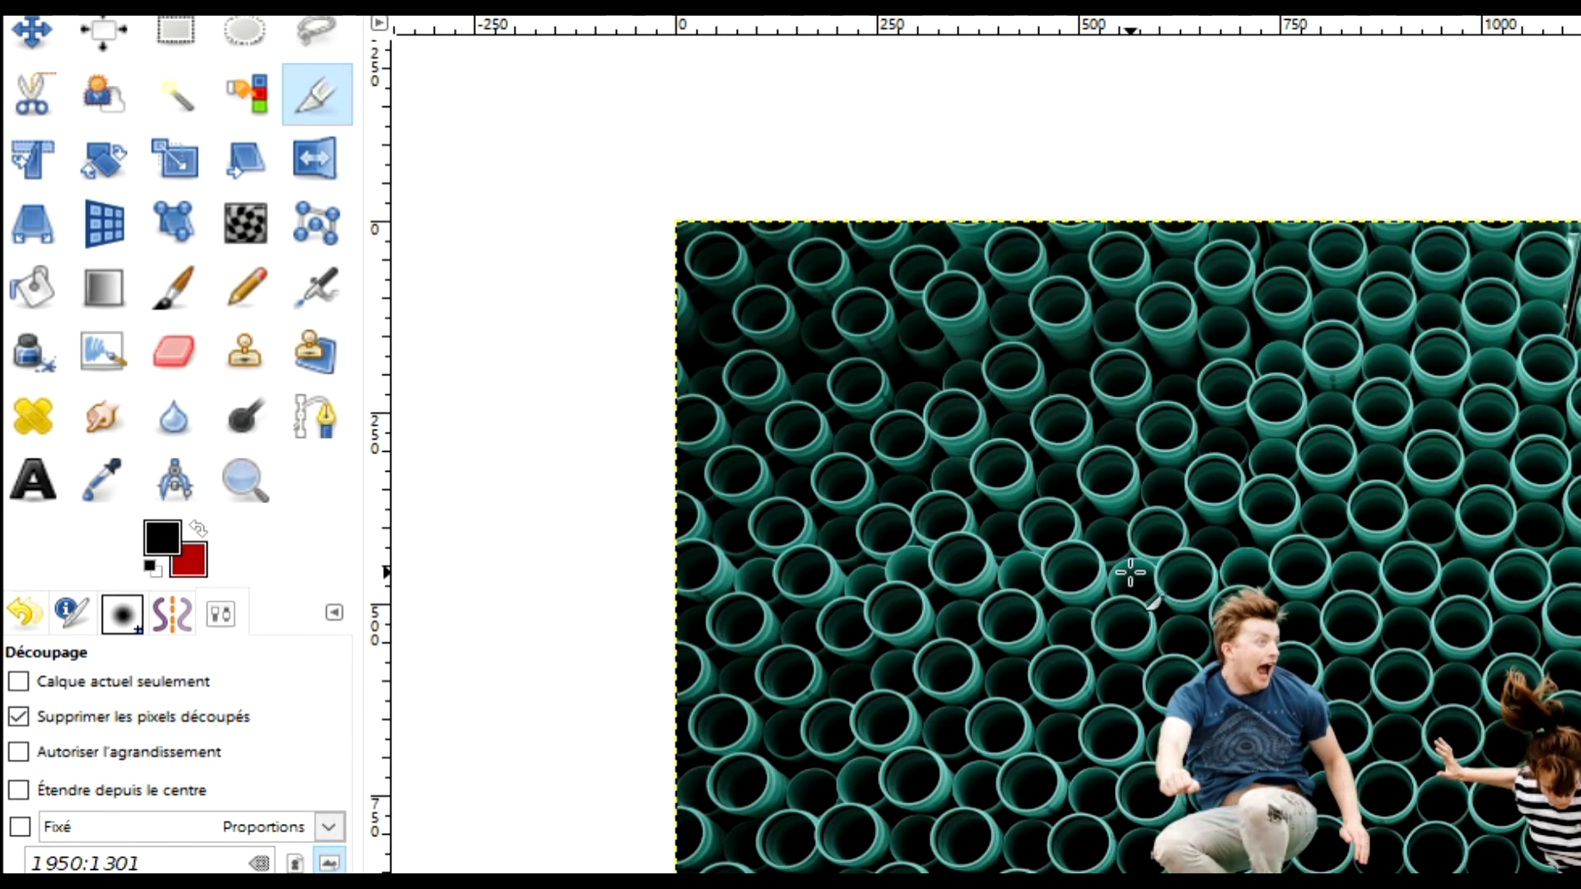
{"action": "left_click_drag", "start_coordinate": [1117, 571], "coordinate": [1580, 888]}
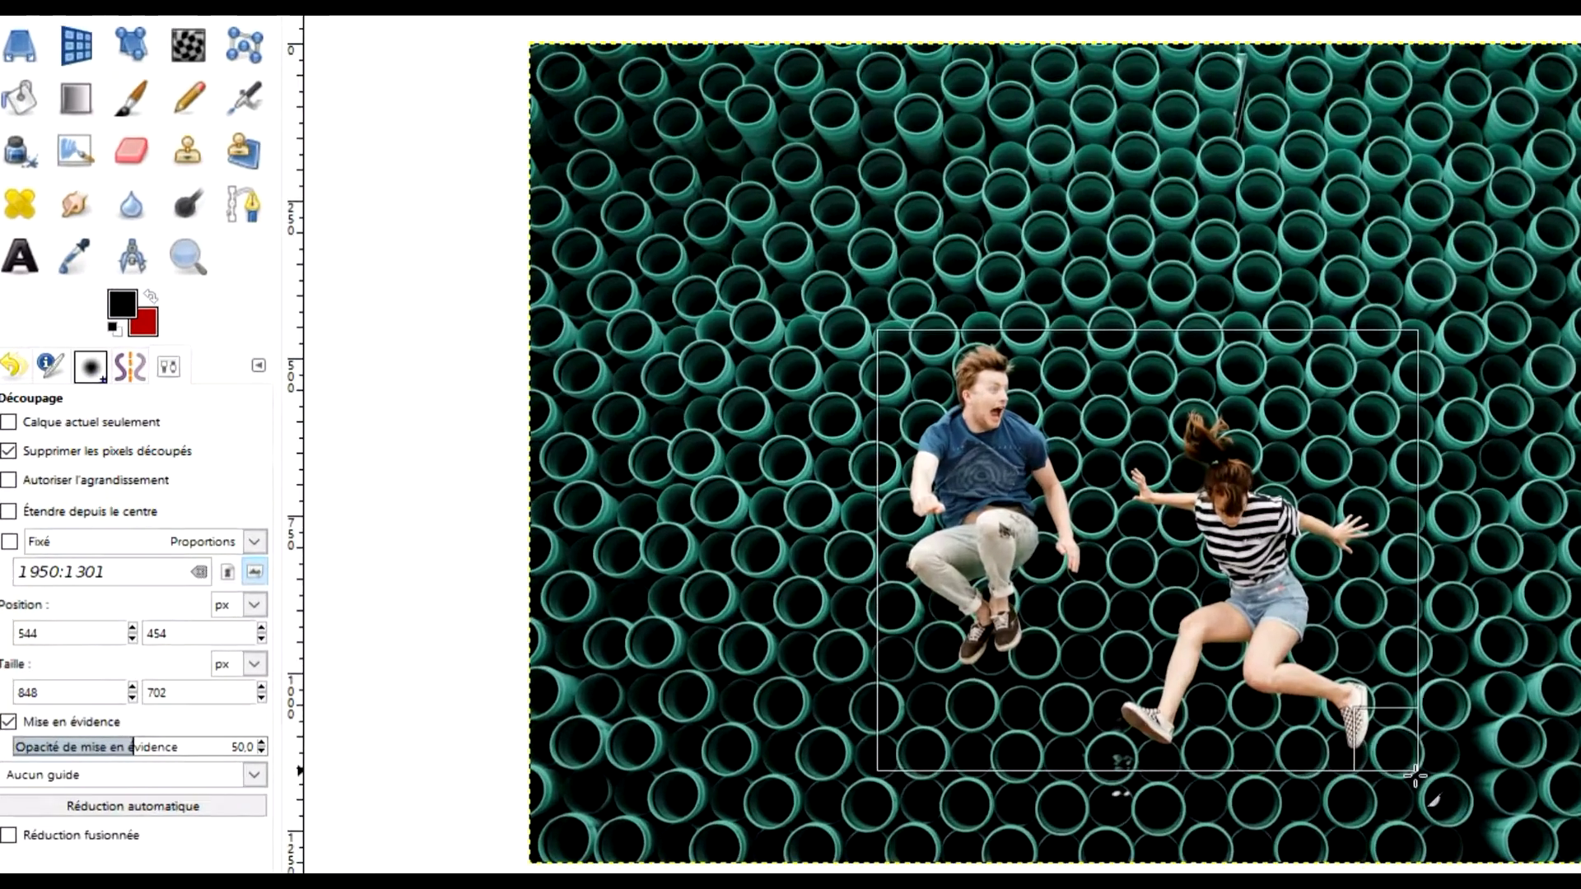
{"action": "left_click_drag", "start_coordinate": [1414, 773], "coordinate": [1402, 775]}
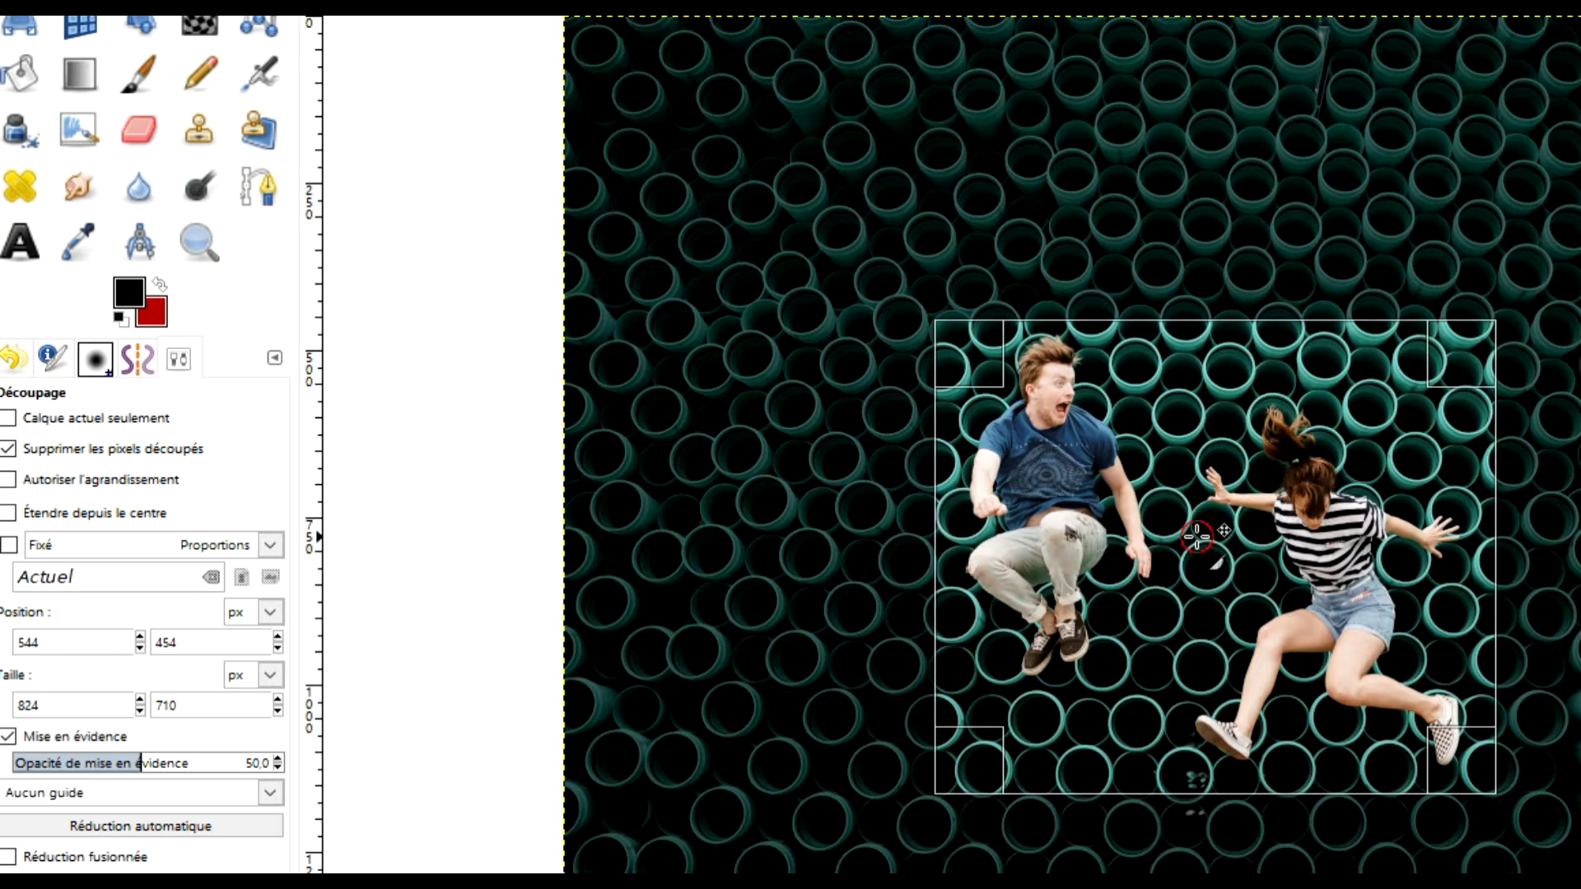
{"action": "left_click", "coordinate": [1196, 536]}
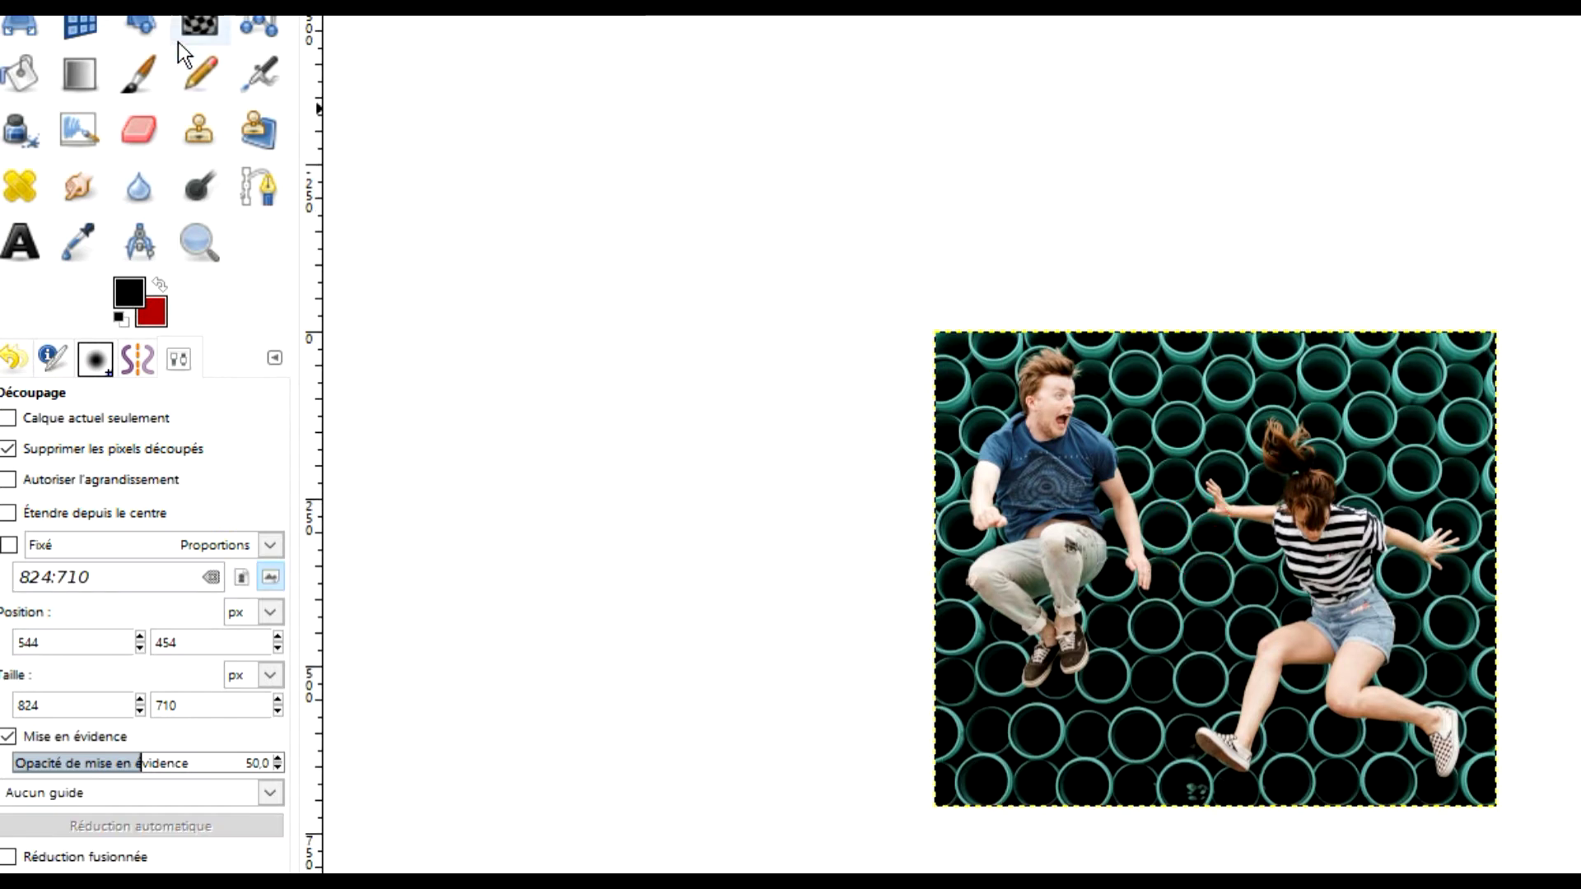
- Magnify the cropped photo with the Zoom tool so that both people fill the canvas
{"action": "left_click", "coordinate": [198, 243]}
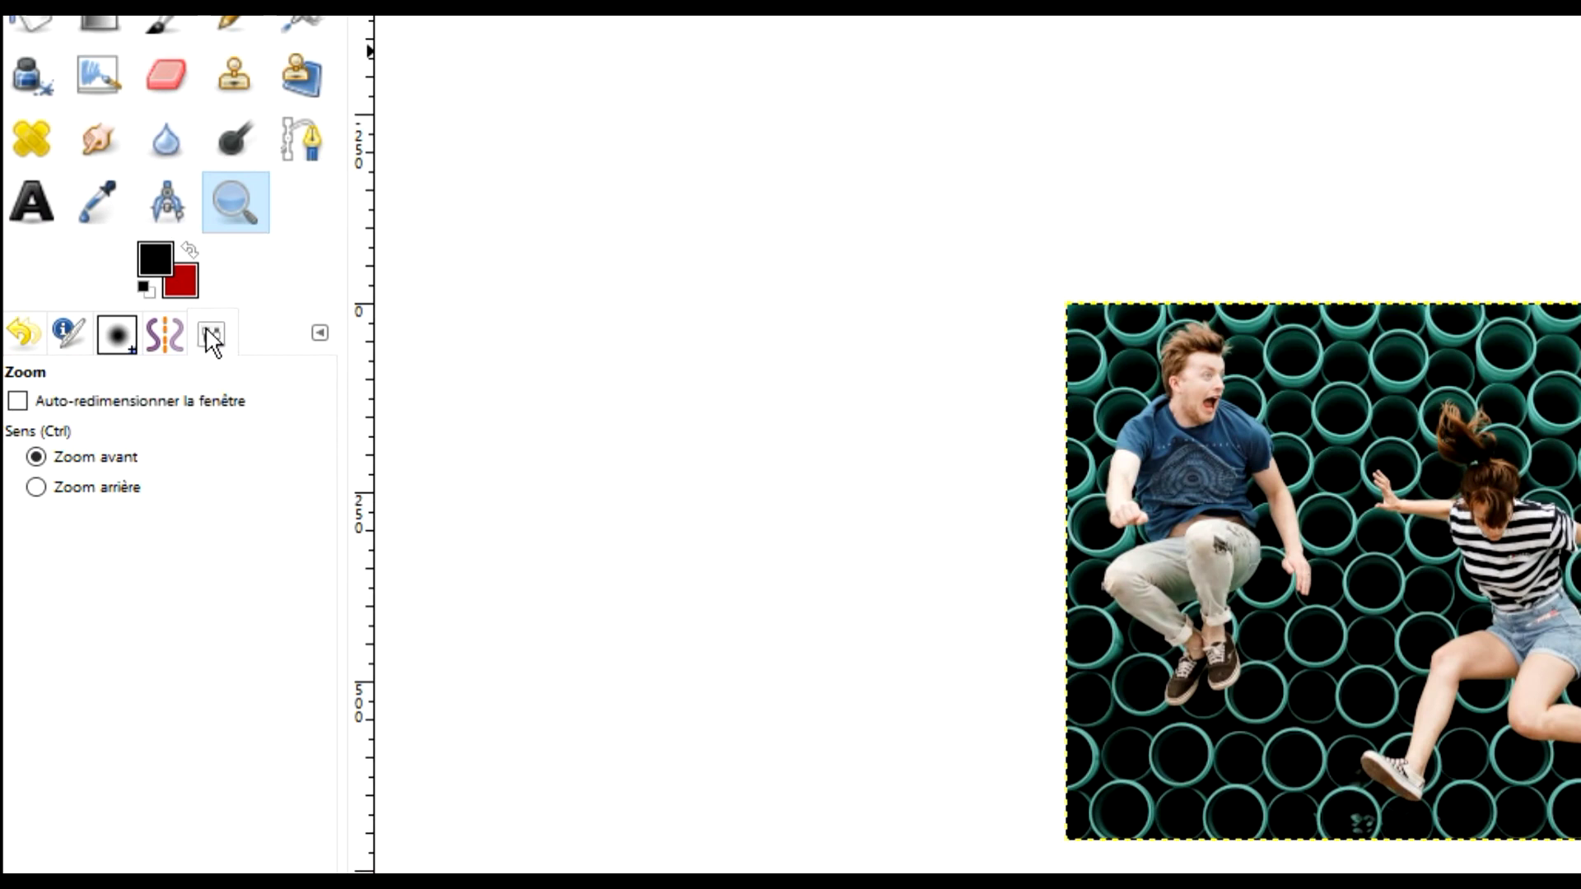
{"action": "left_click", "coordinate": [320, 333]}
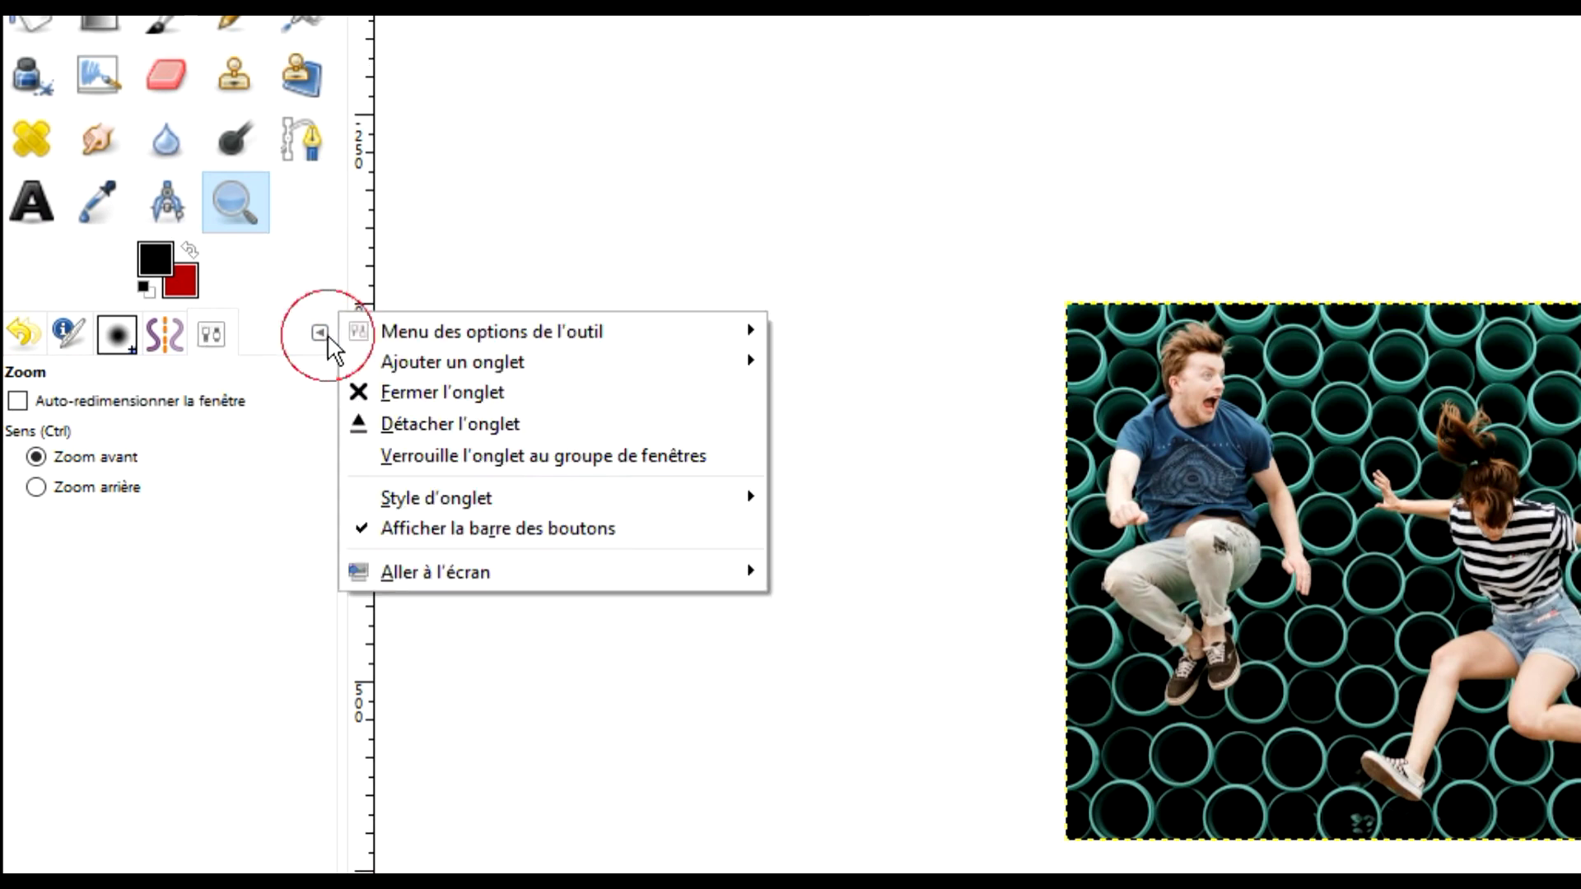
{"action": "mouse_move", "coordinate": [512, 363]}
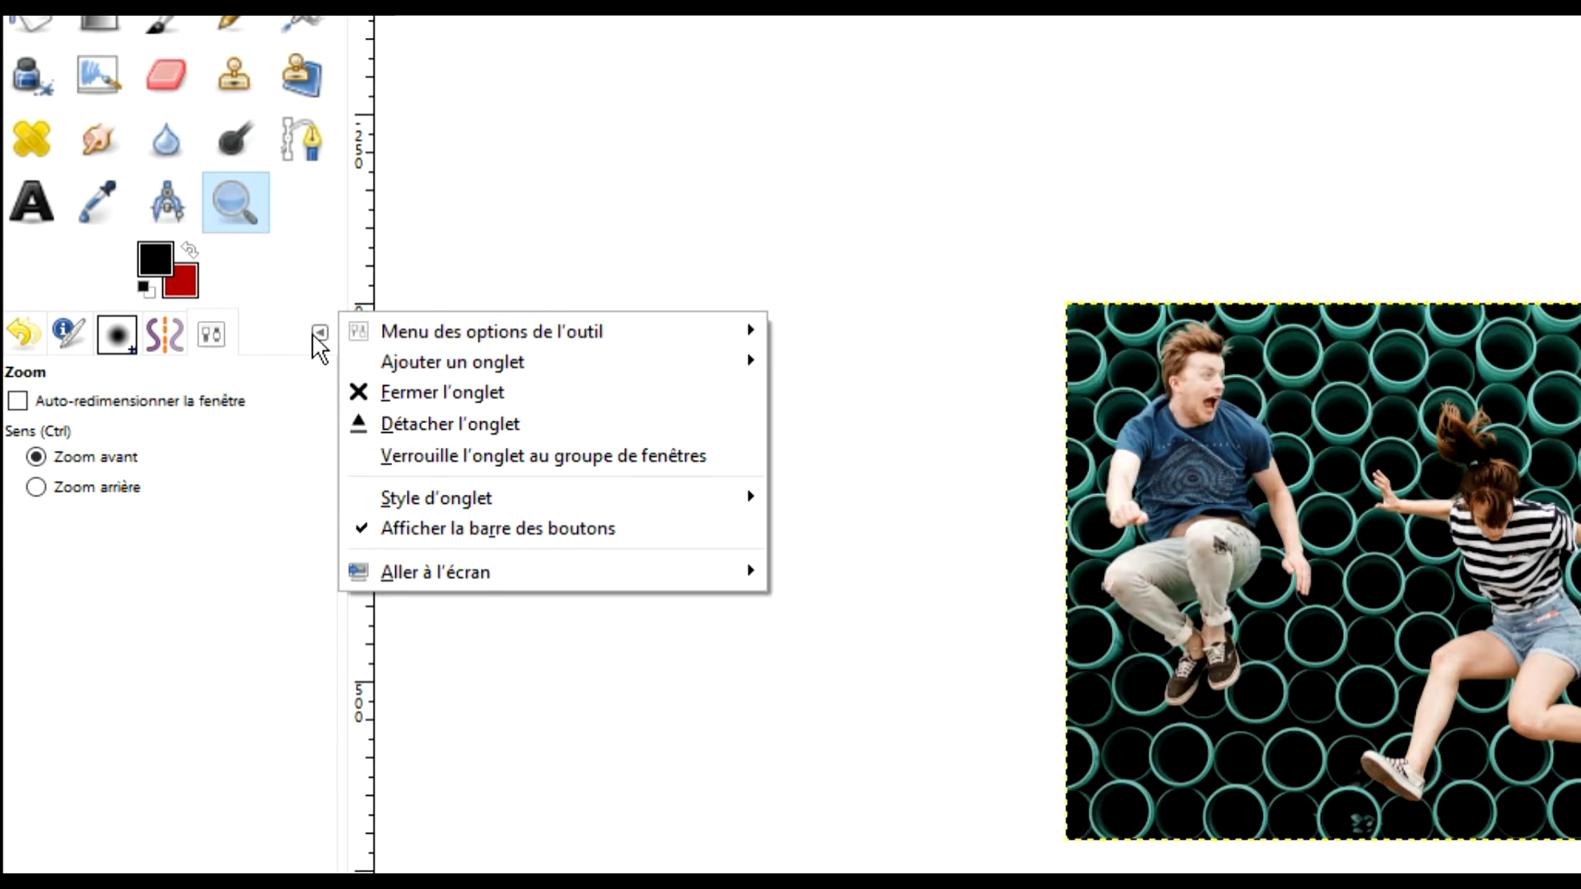
{"action": "left_click", "coordinate": [268, 505]}
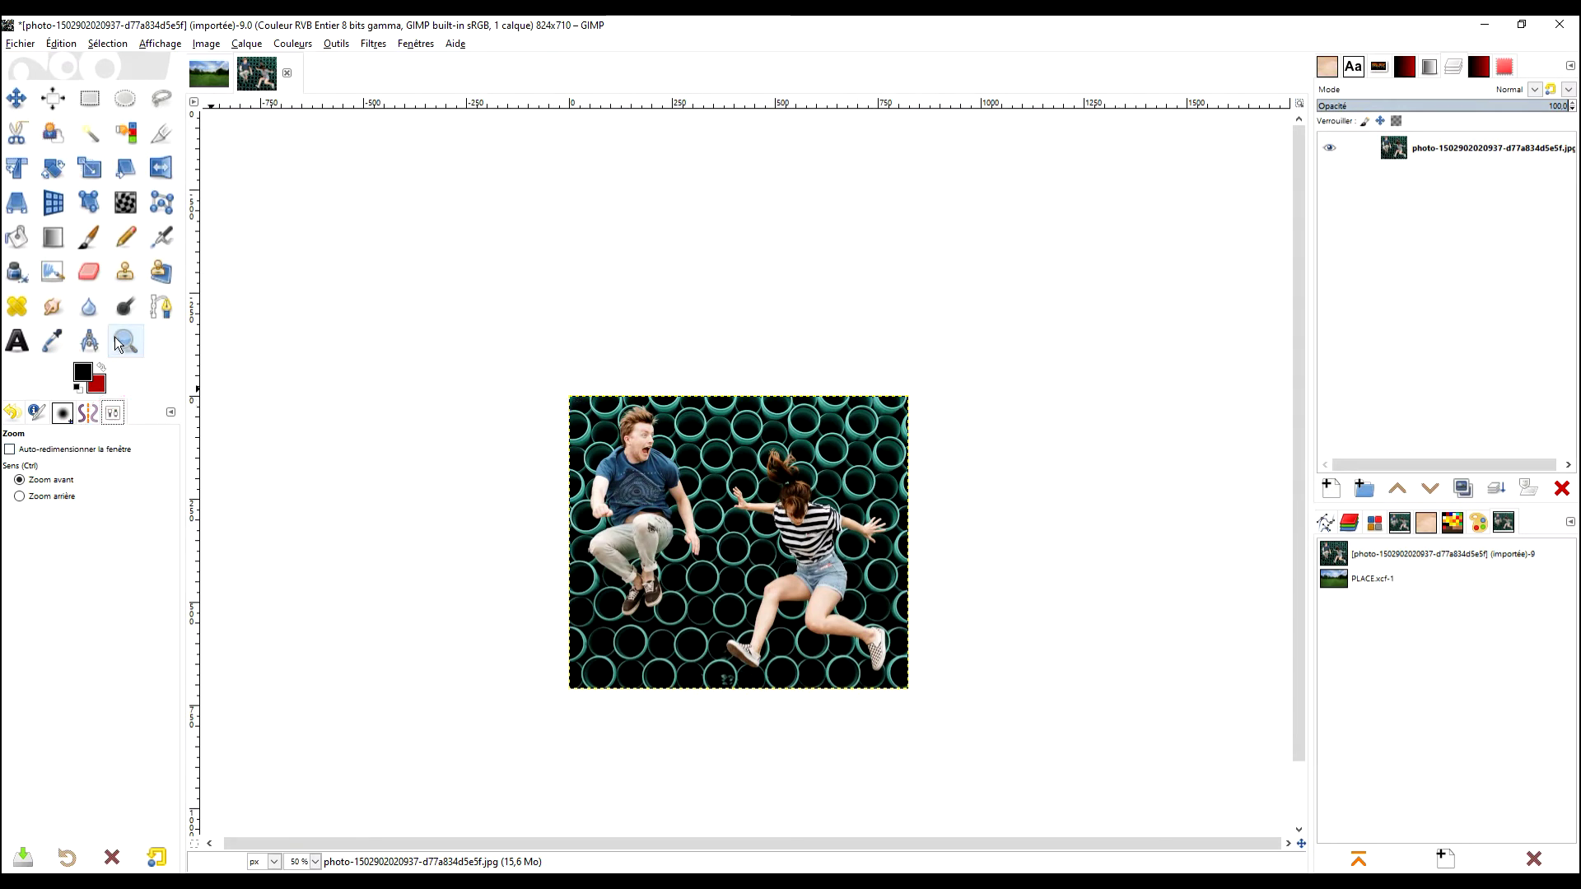
{"action": "left_click_drag", "start_coordinate": [562, 389], "coordinate": [931, 708]}
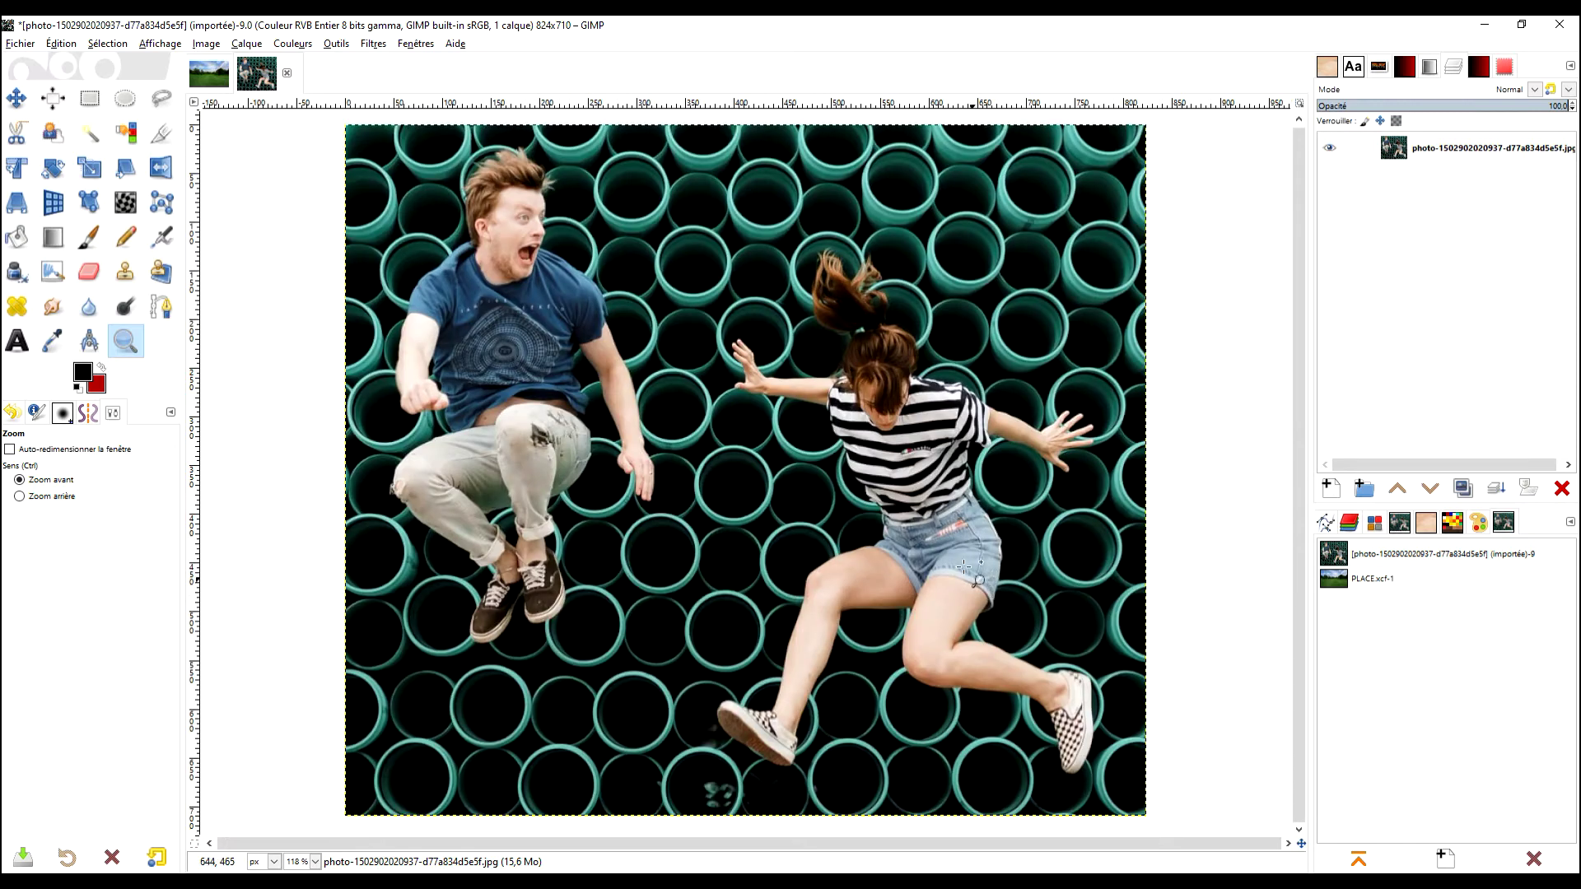
- Start a path between the man's shoes with the Paths tool and curve it along the lower shoe's sole to the toe
{"action": "left_click", "coordinate": [161, 308]}
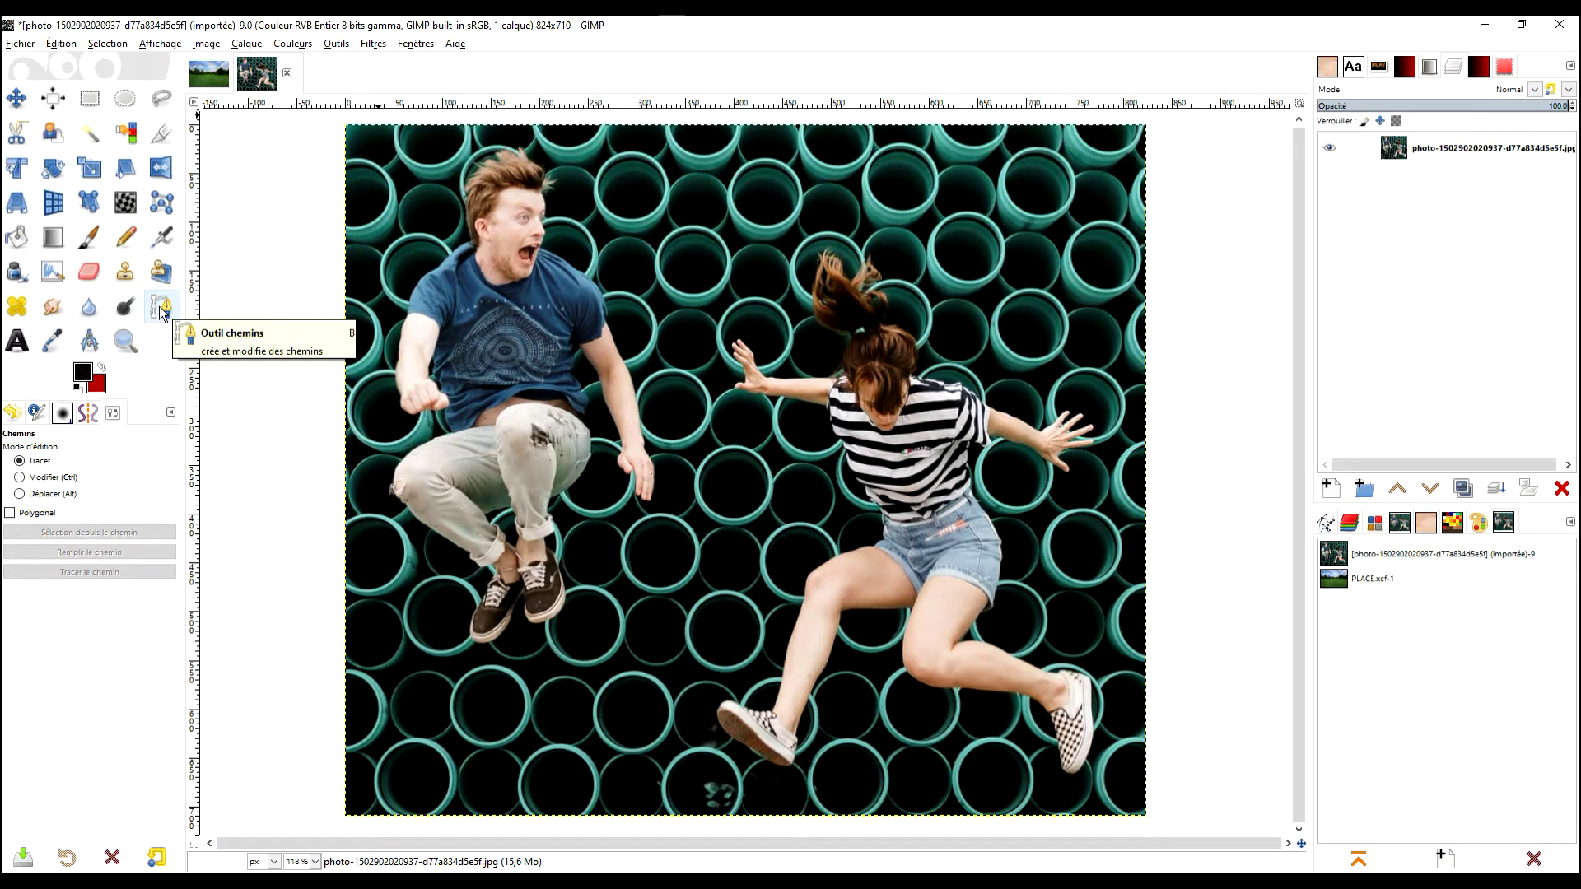
{"action": "scroll", "coordinate": [479, 343], "scroll_direction": "up", "scroll_amount": 4}
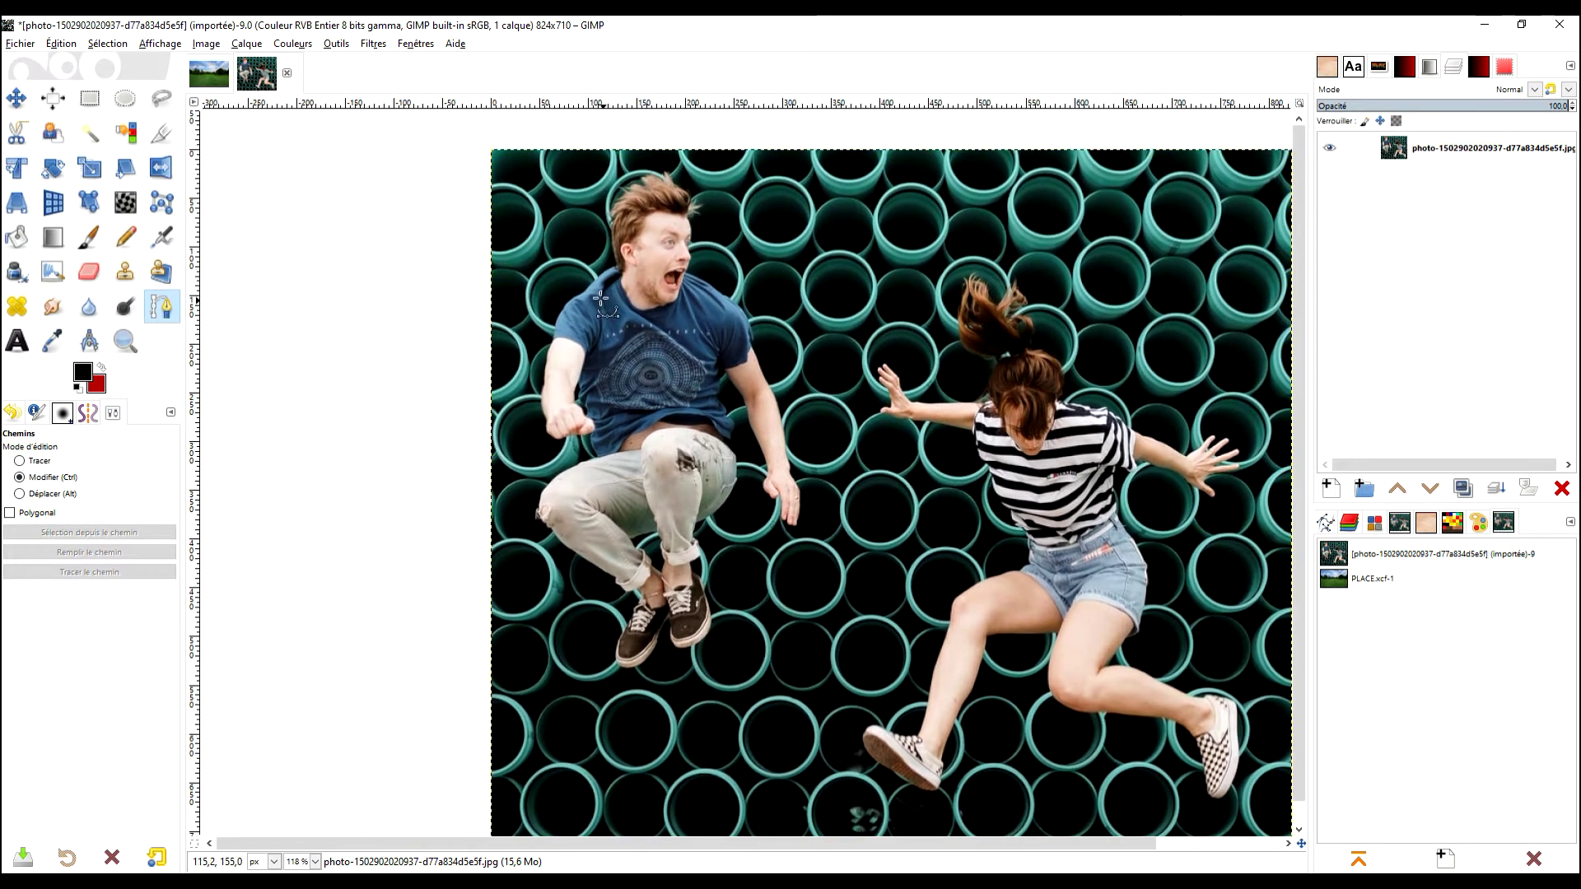
{"action": "scroll", "coordinate": [685, 332], "scroll_direction": "down", "scroll_amount": 5}
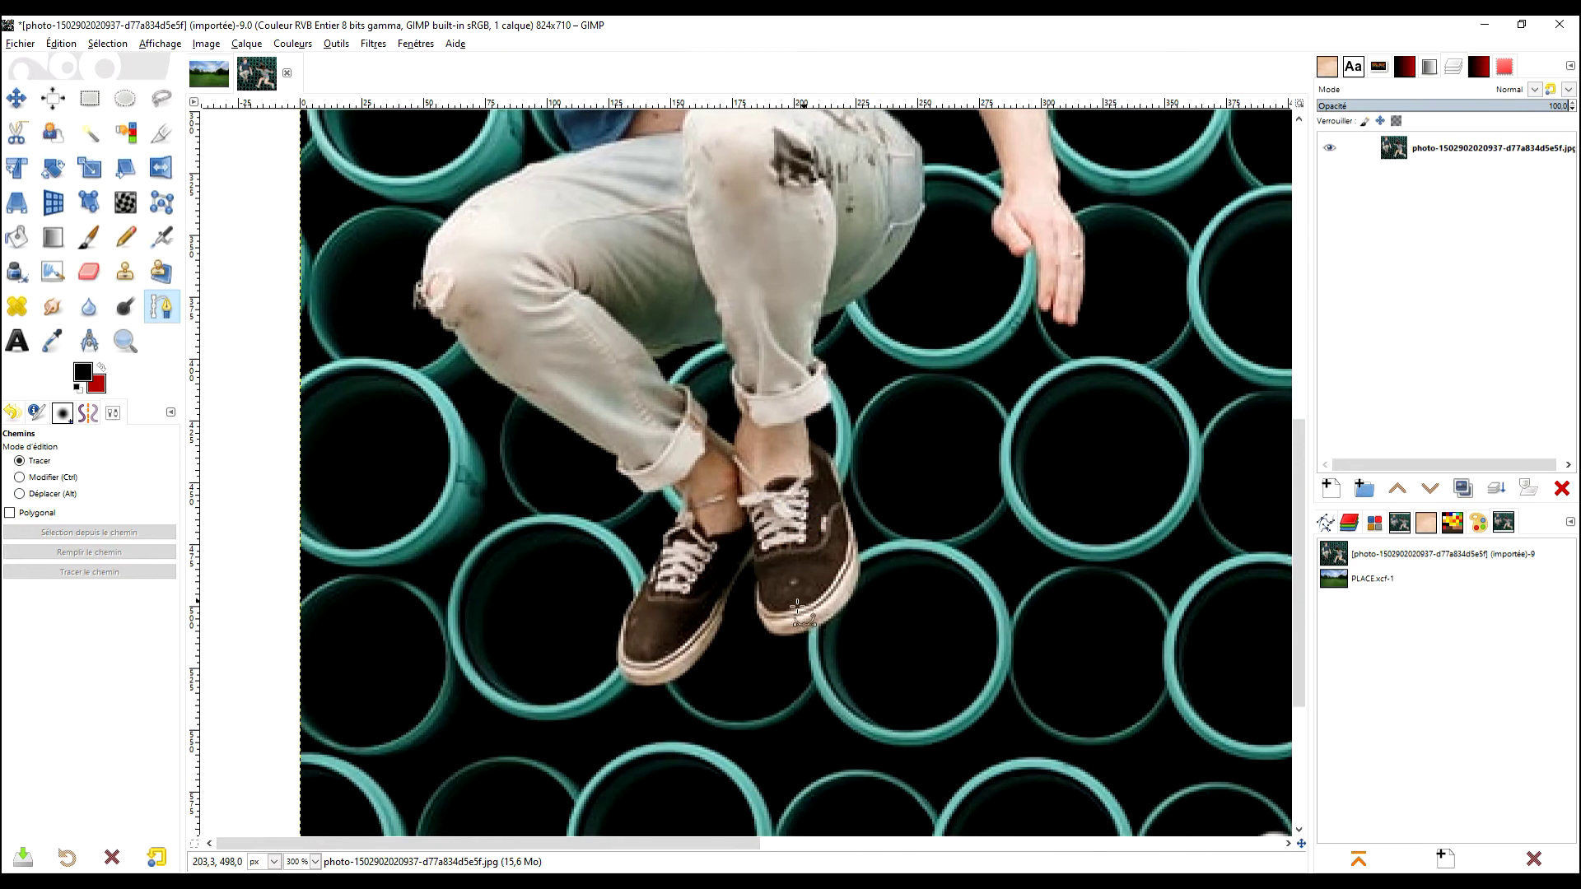
{"action": "scroll", "coordinate": [786, 581], "scroll_direction": "up", "scroll_amount": 2}
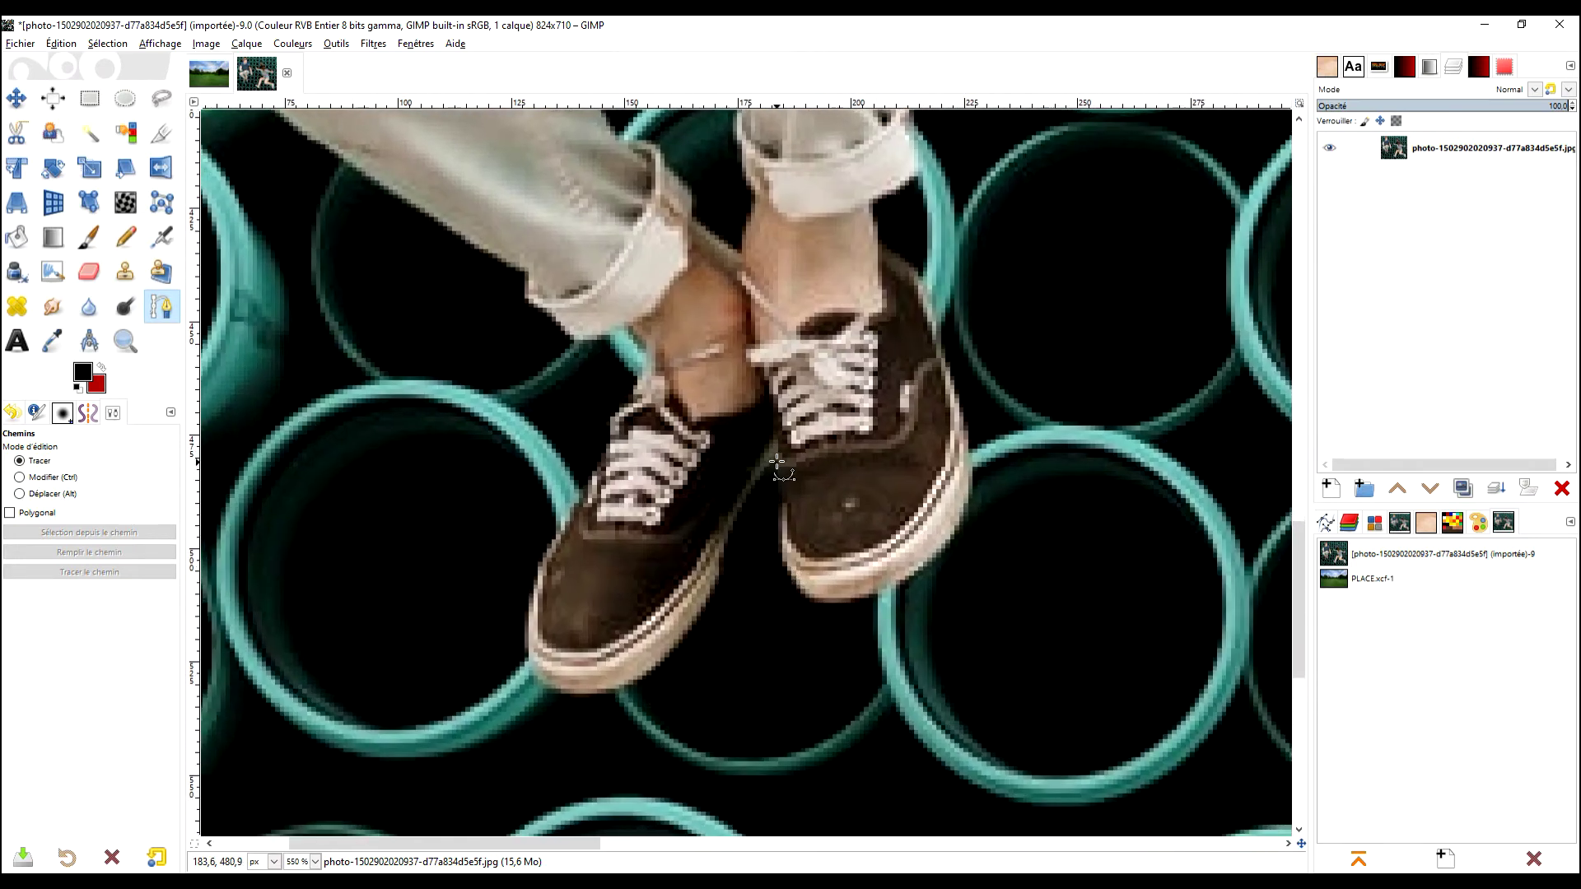
{"action": "left_click", "coordinate": [776, 461]}
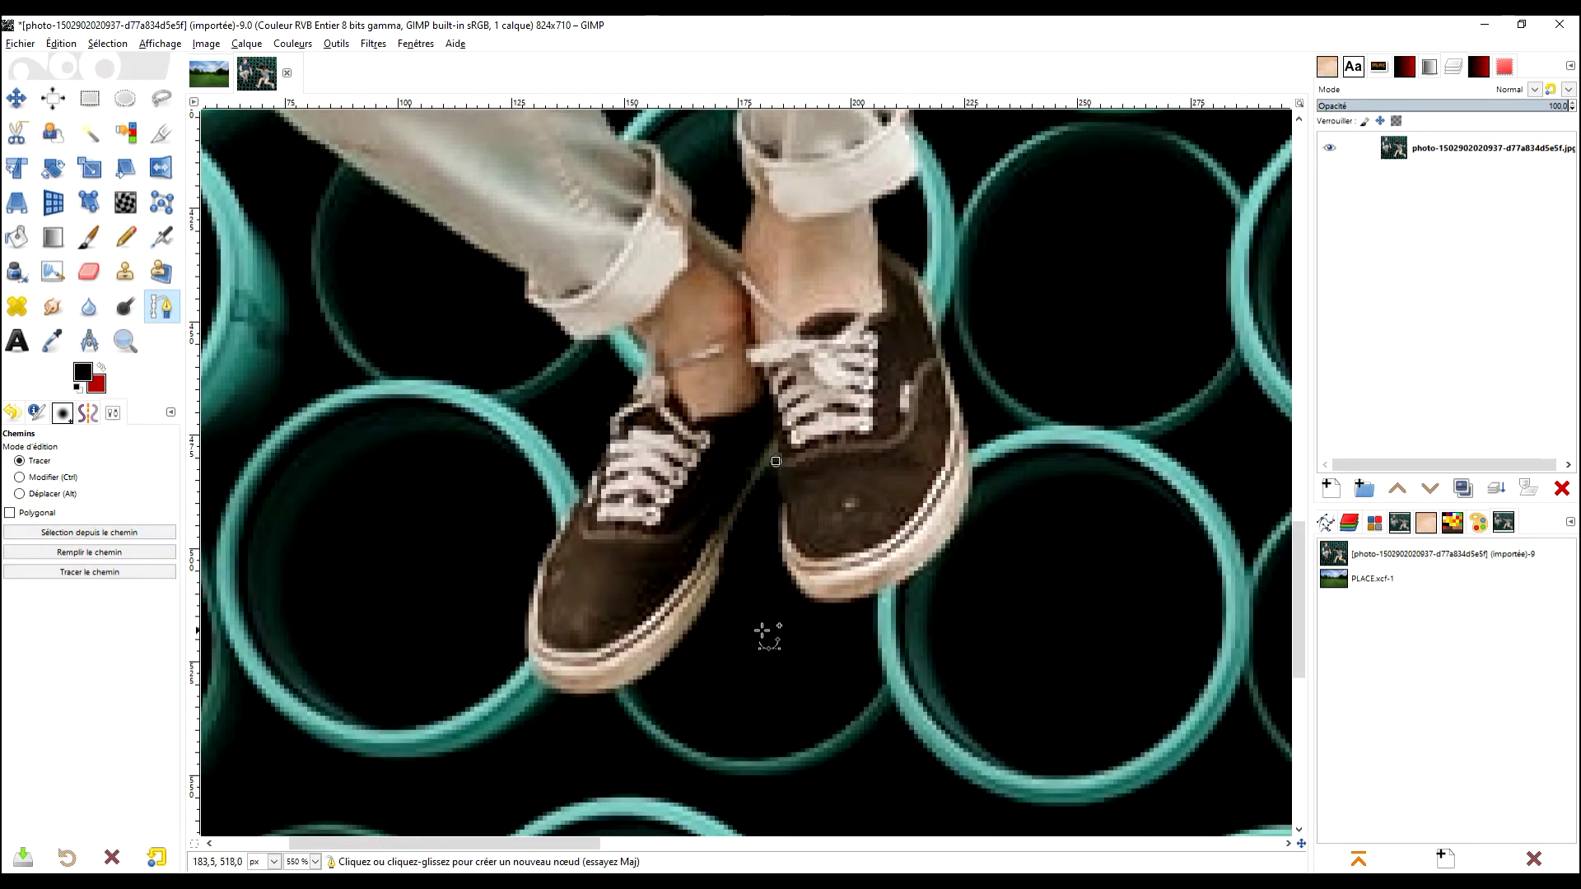
{"action": "scroll", "coordinate": [735, 545], "scroll_direction": "up", "scroll_amount": 2}
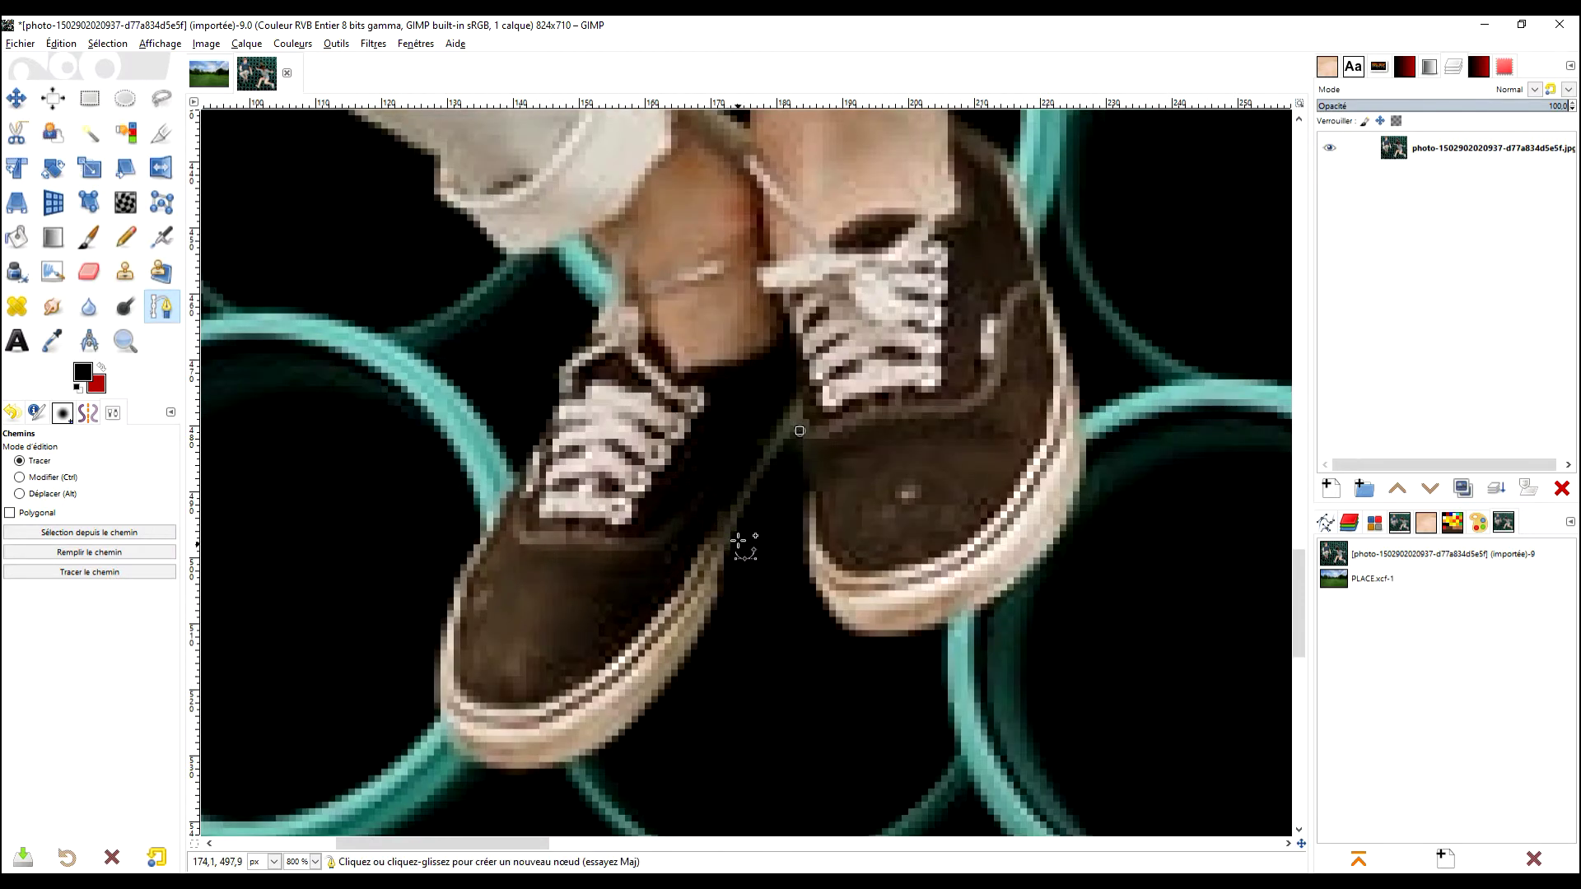
{"action": "left_click_drag", "start_coordinate": [735, 537], "coordinate": [721, 586]}
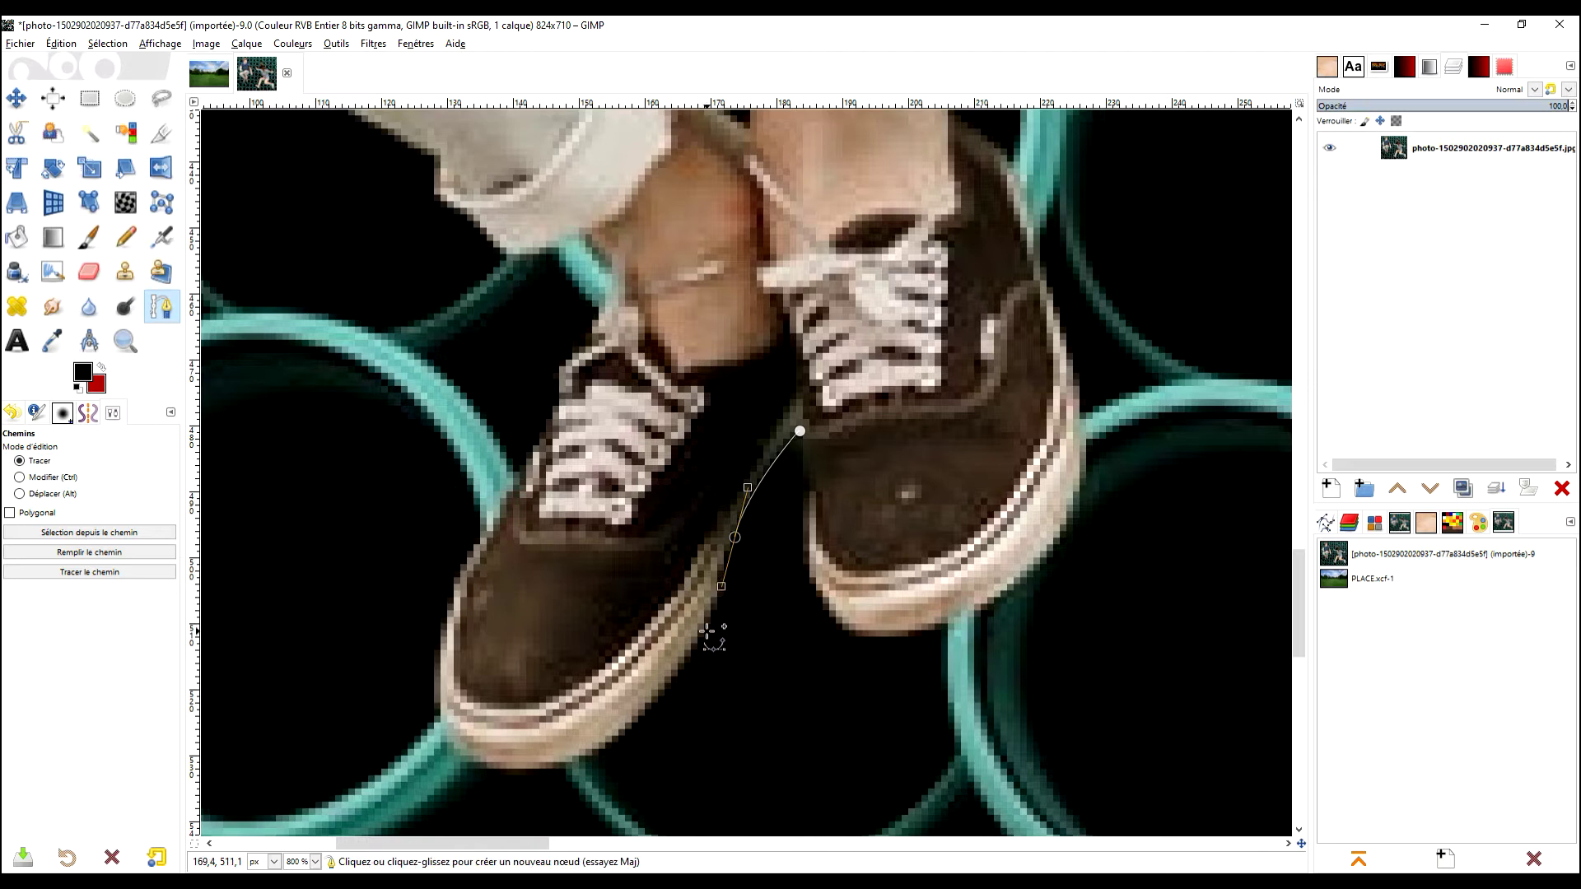
{"action": "left_click_drag", "start_coordinate": [696, 648], "coordinate": [687, 664]}
{"action": "left_click", "coordinate": [585, 755]}
{"action": "left_click_drag", "start_coordinate": [578, 756], "coordinate": [536, 784]}
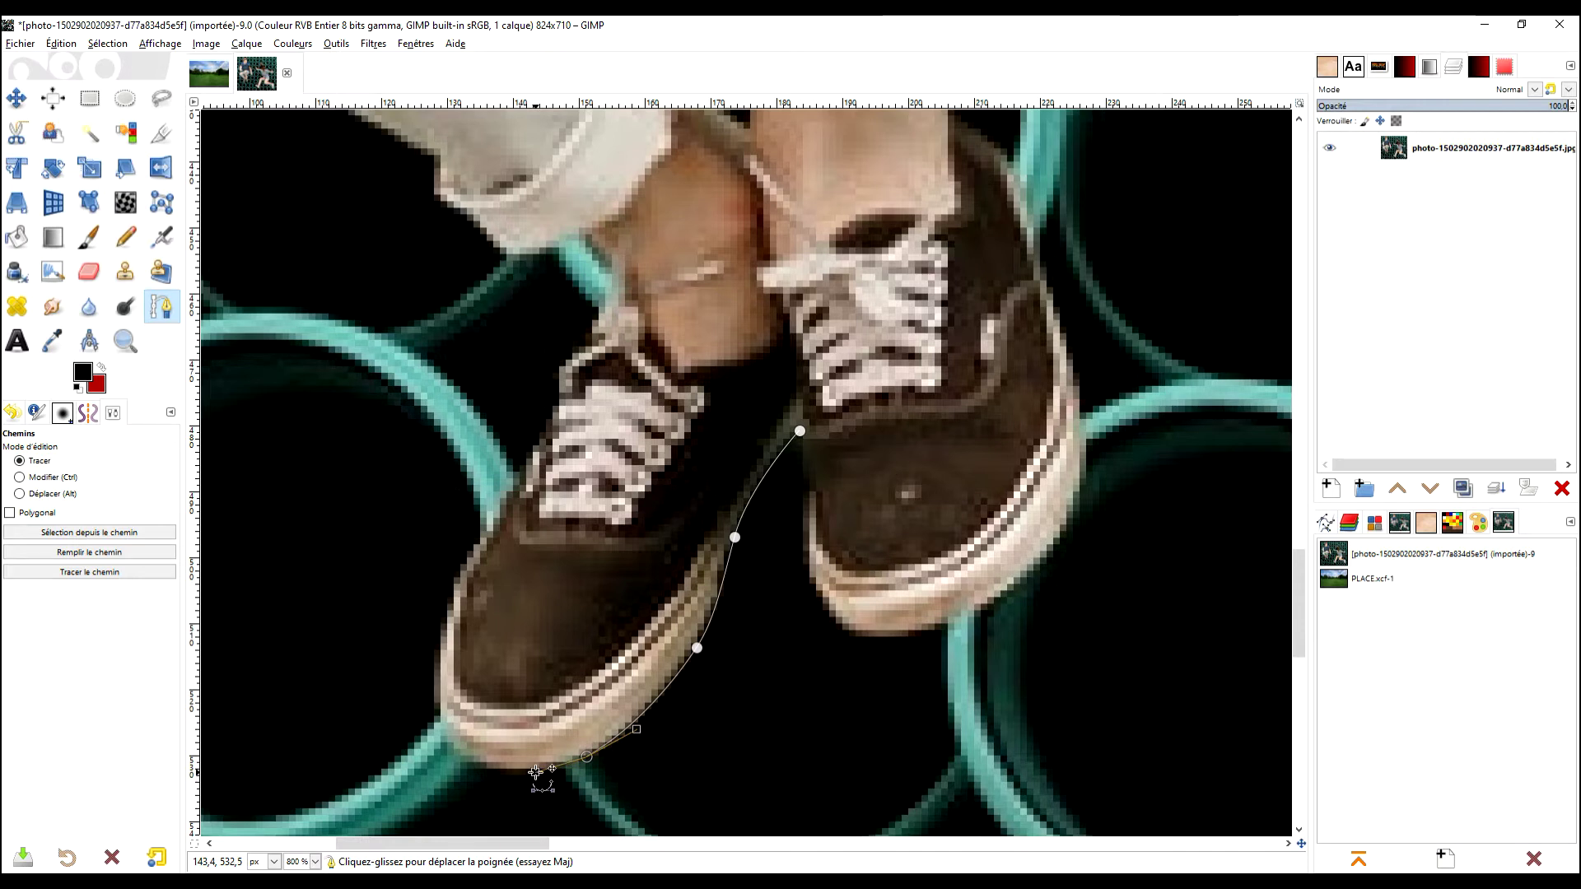
{"action": "left_click_drag", "start_coordinate": [492, 768], "coordinate": [470, 757]}
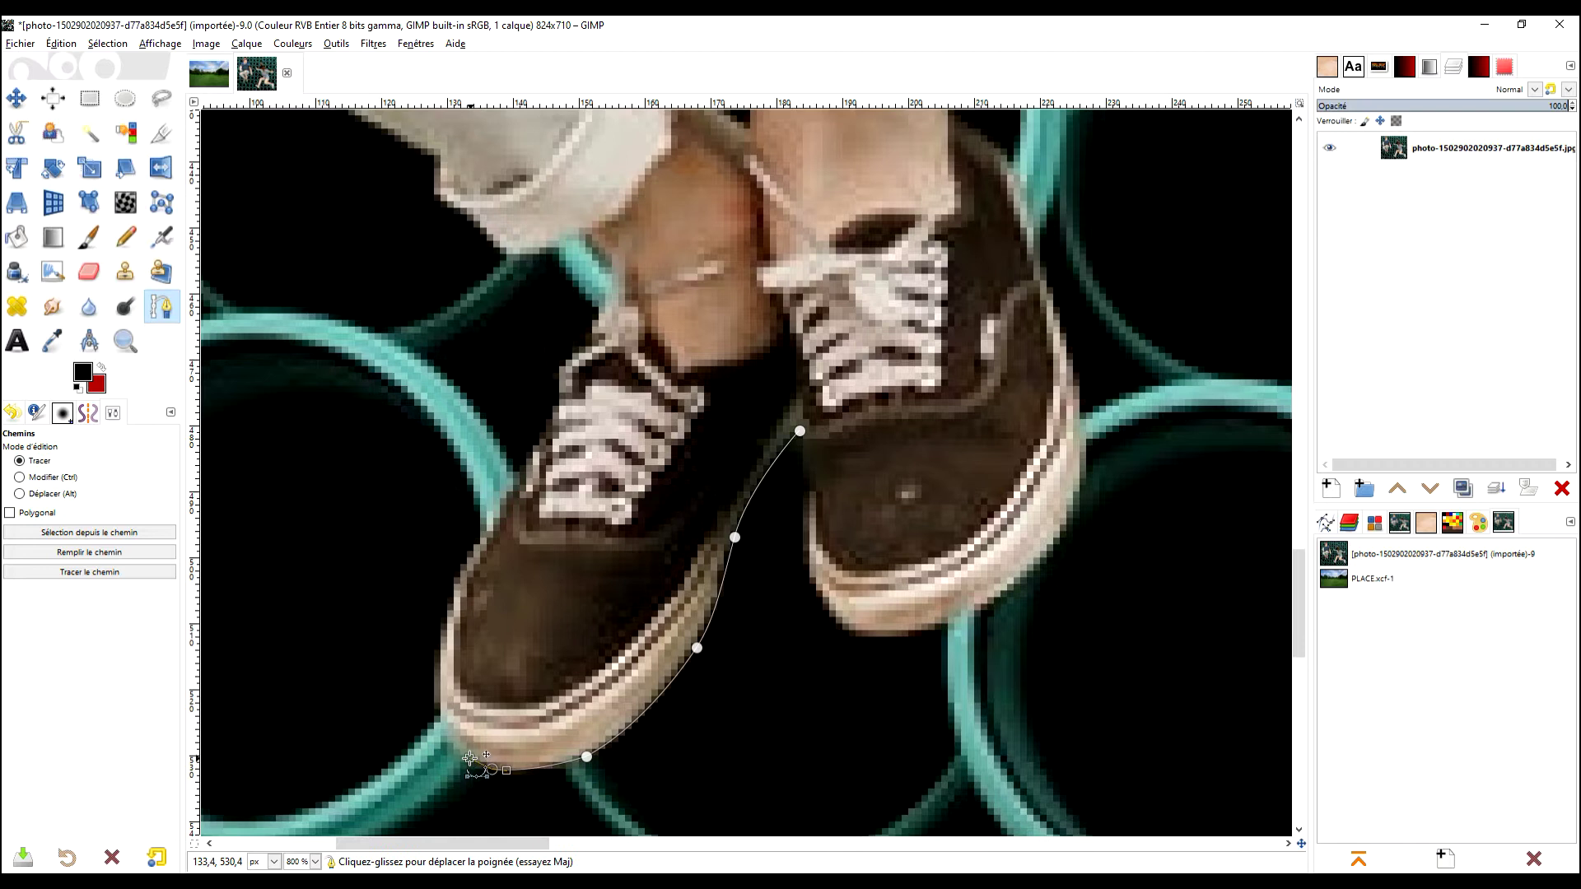
- Continue the path around the lower shoe's toe and up its outer side past the laces to the ankle
{"action": "left_click", "coordinate": [436, 713]}
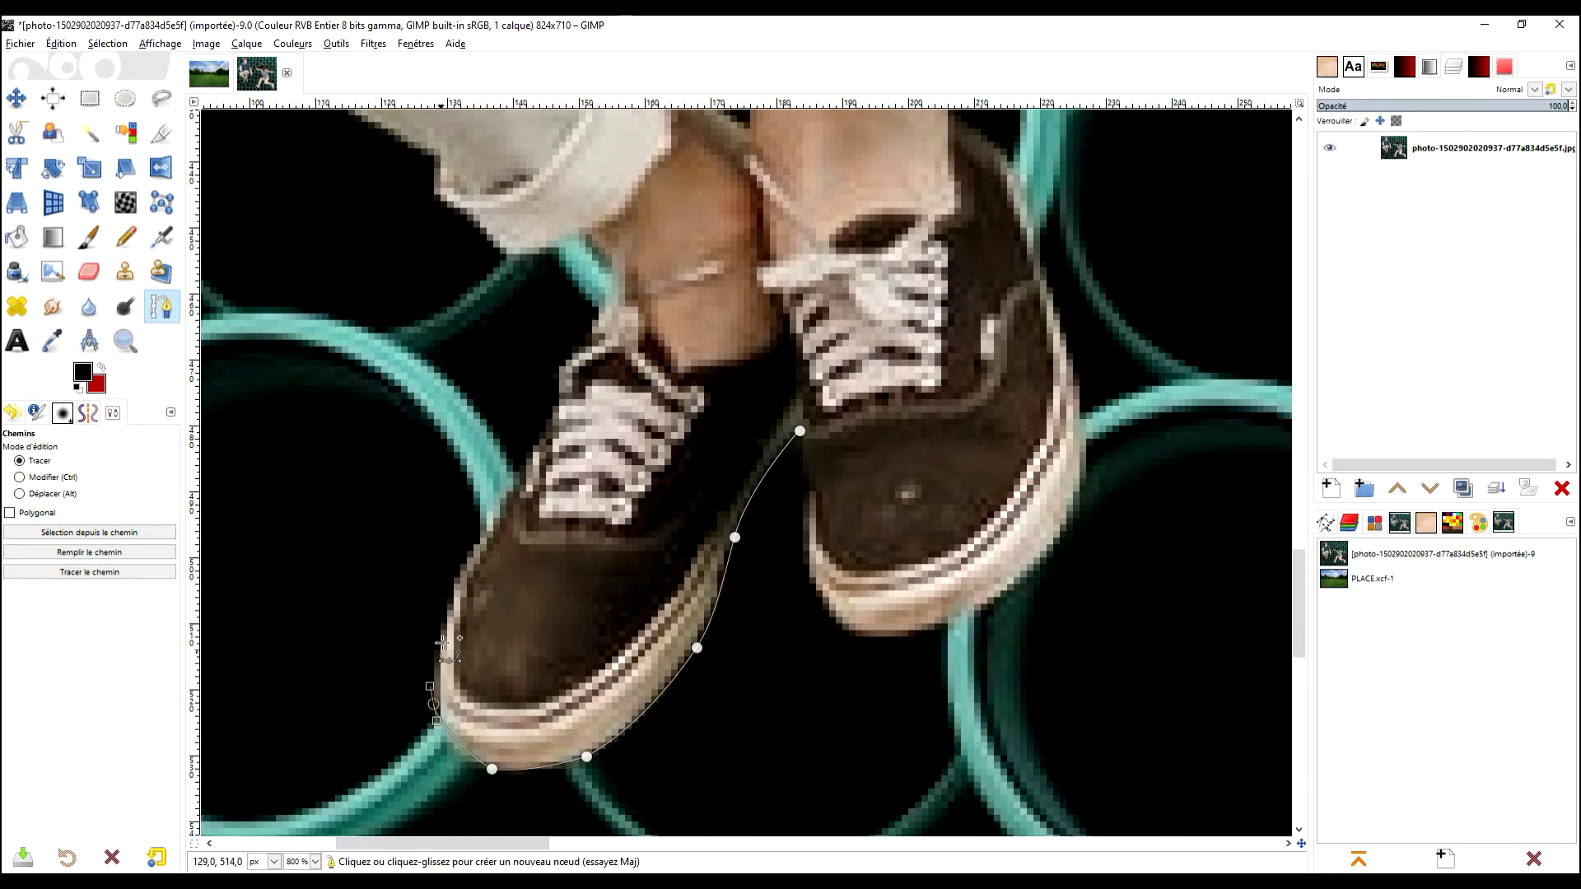
{"action": "left_click_drag", "start_coordinate": [447, 606], "coordinate": [455, 582]}
{"action": "left_click_drag", "start_coordinate": [492, 520], "coordinate": [662, 590]}
{"action": "left_click", "coordinate": [638, 570]}
{"action": "left_click", "coordinate": [662, 520]}
{"action": "left_click", "coordinate": [675, 475]}
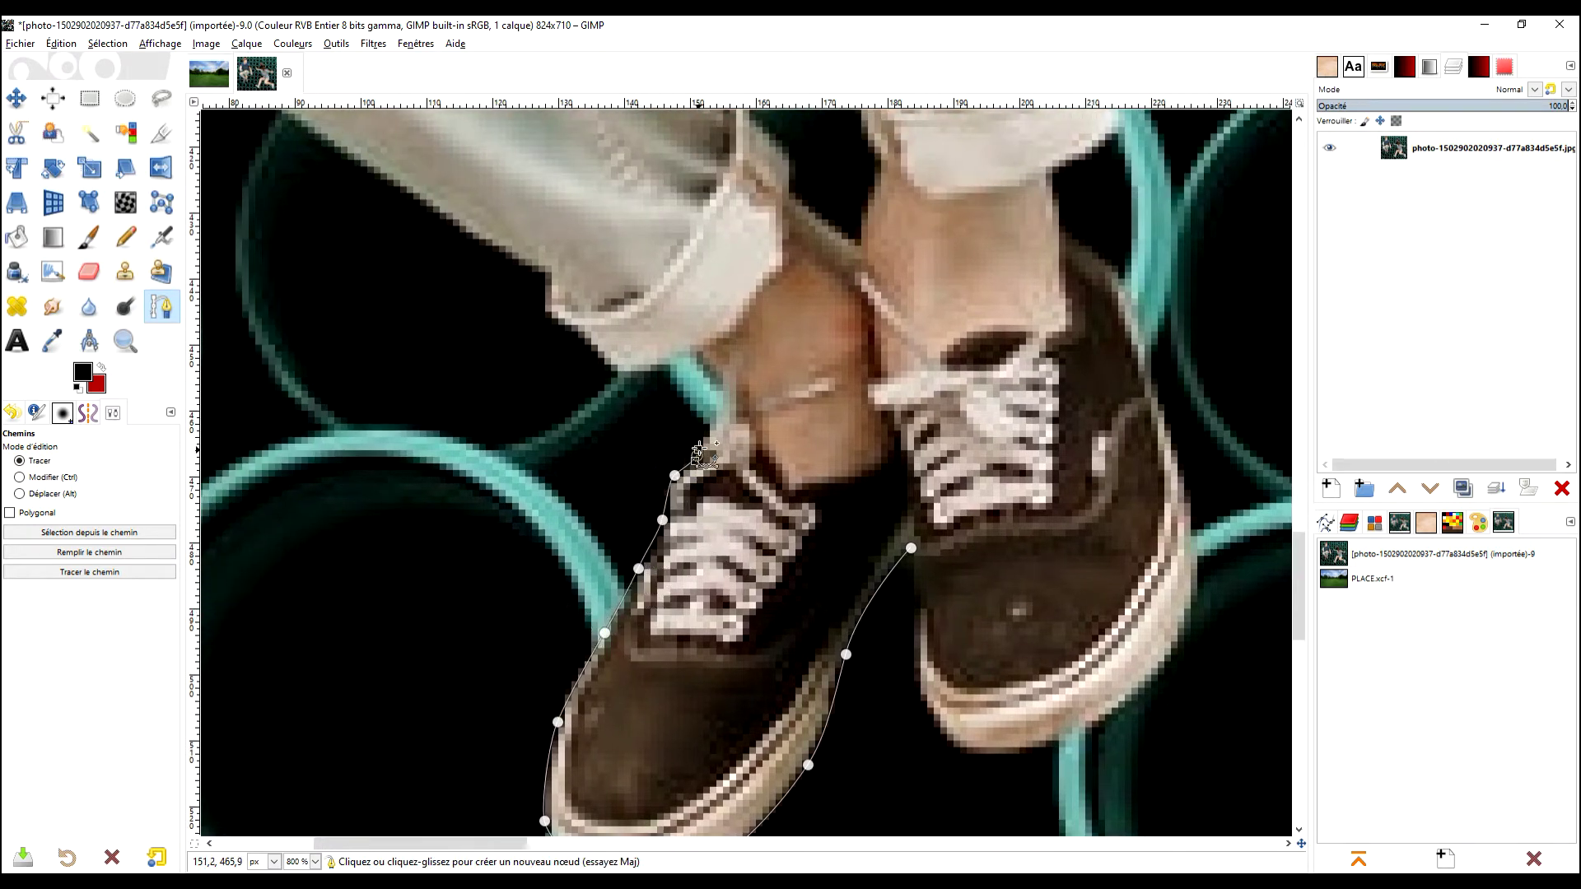
{"action": "left_click", "coordinate": [707, 435]}
{"action": "left_click", "coordinate": [719, 392]}
- Trace the path around the rolled trouser cuff and up the lower leg to the torn knee
{"action": "scroll", "coordinate": [772, 417], "scroll_direction": "left", "scroll_amount": 5}
{"action": "left_click", "coordinate": [929, 424]}
{"action": "mouse_move", "coordinate": [852, 355]}
{"action": "left_mouse_down"}
{"action": "mouse_move", "coordinate": [788, 326]}
{"action": "mouse_move", "coordinate": [1094, 512]}
{"action": "left_mouse_up"}
{"action": "left_click", "coordinate": [929, 387]}
{"action": "left_click_drag", "start_coordinate": [922, 379], "coordinate": [1130, 625]}
{"action": "left_click", "coordinate": [1021, 515]}
{"action": "left_click", "coordinate": [999, 496]}
{"action": "left_click", "coordinate": [977, 470]}
{"action": "left_click_drag", "start_coordinate": [963, 457], "coordinate": [1101, 601]}
{"action": "left_click", "coordinate": [1082, 581]}
{"action": "left_click", "coordinate": [1054, 565]}
- Extend the path over the man's knee, along the thigh and up the shirt edge to the fist
{"action": "left_click_drag", "start_coordinate": [1080, 416], "coordinate": [949, 622]}
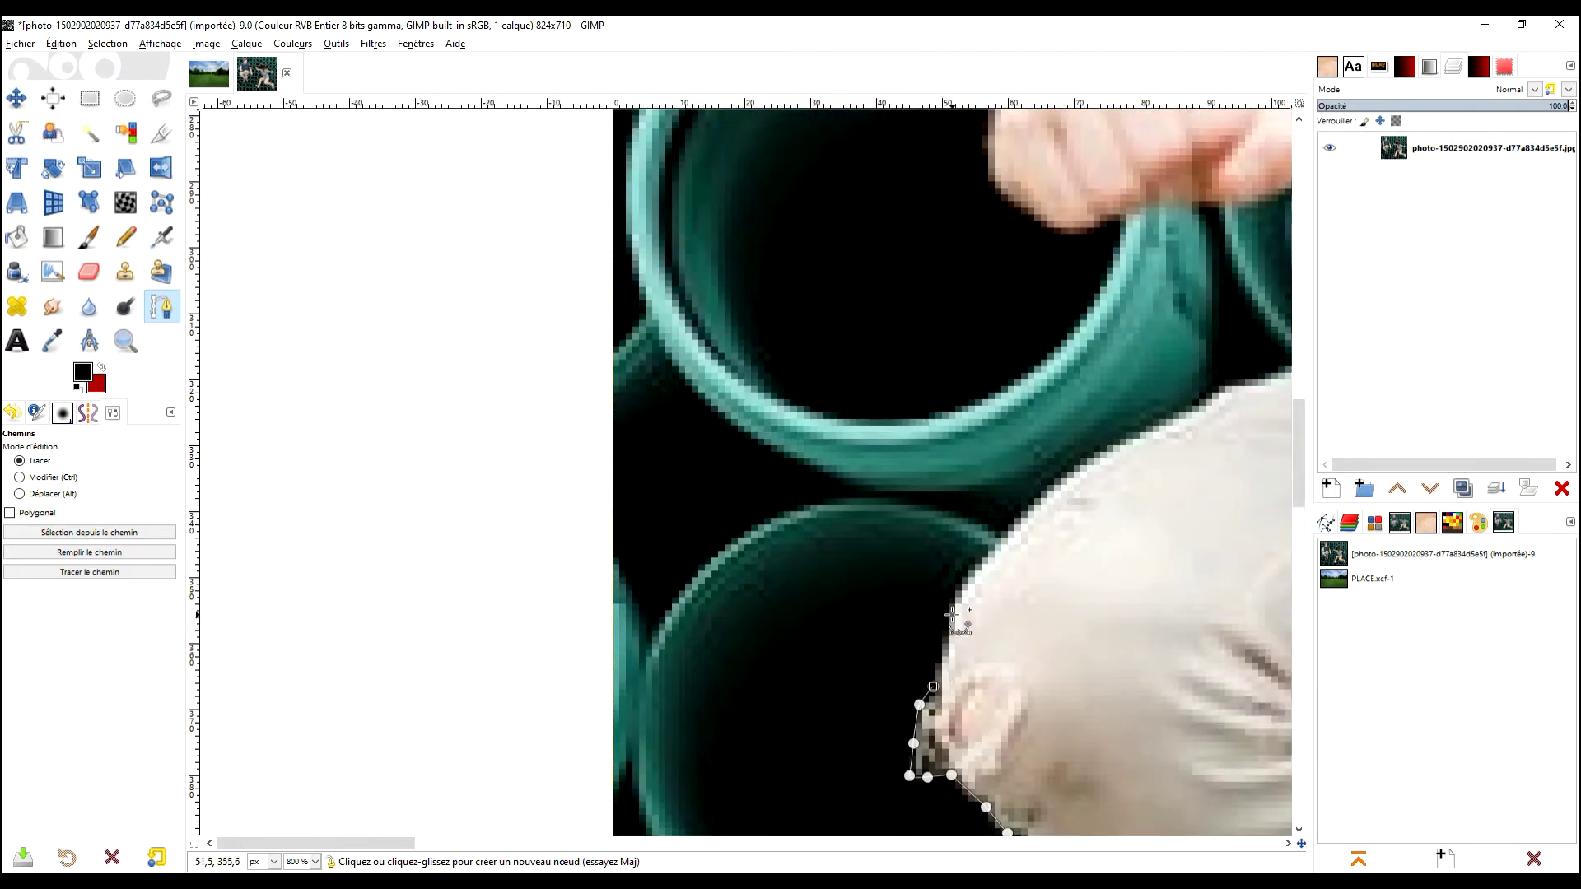
{"action": "left_click_drag", "start_coordinate": [1187, 415], "coordinate": [723, 677]}
{"action": "left_click", "coordinate": [779, 655]}
{"action": "left_click", "coordinate": [871, 627]}
{"action": "left_click", "coordinate": [852, 576]}
{"action": "left_click", "coordinate": [820, 501]}
- Outline the underside and outer edge of the man's clenched fist with path nodes
{"action": "left_click_drag", "start_coordinate": [794, 502], "coordinate": [998, 558]}
{"action": "left_click", "coordinate": [930, 530]}
{"action": "left_click", "coordinate": [877, 533]}
{"action": "left_click", "coordinate": [829, 552]}
{"action": "left_click", "coordinate": [793, 552]}
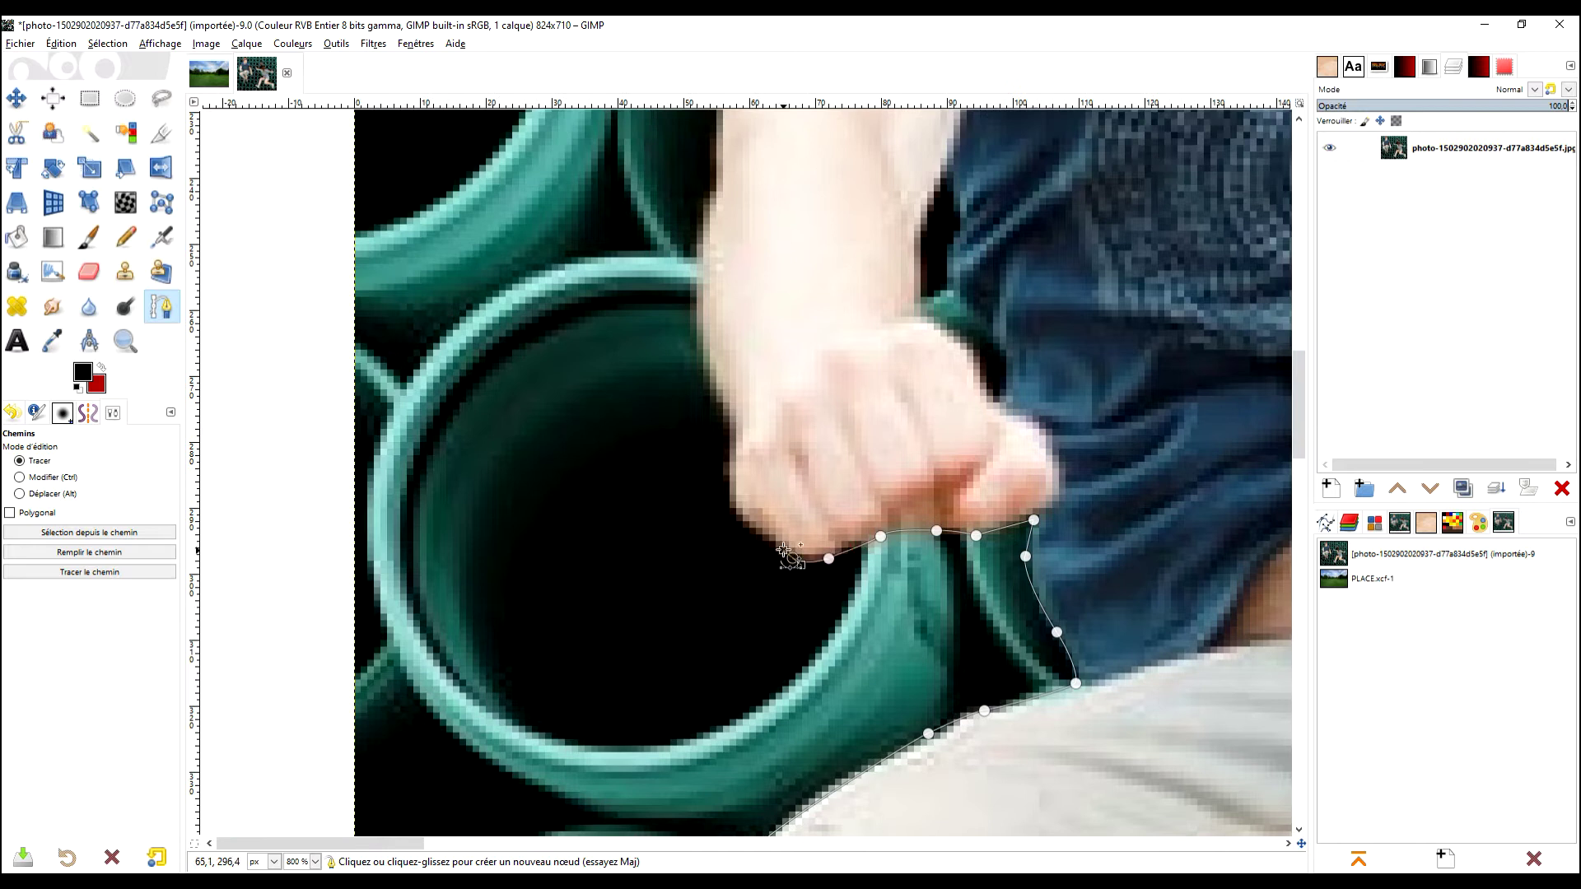
{"action": "left_click_drag", "start_coordinate": [794, 554], "coordinate": [975, 617]}
{"action": "left_click", "coordinate": [910, 551]}
{"action": "left_click", "coordinate": [910, 495]}
- Continue the path up the man's forearm, sleeve and shoulder to the back of his head
{"action": "left_click_drag", "start_coordinate": [886, 413], "coordinate": [1072, 634]}
{"action": "left_click", "coordinate": [1006, 546]}
{"action": "mouse_move", "coordinate": [1011, 539]}
{"action": "left_mouse_down"}
{"action": "mouse_move", "coordinate": [907, 804]}
{"action": "mouse_move", "coordinate": [681, 651]}
{"action": "left_mouse_up"}
{"action": "left_click", "coordinate": [987, 581]}
{"action": "mouse_move", "coordinate": [776, 611]}
{"action": "left_mouse_down"}
{"action": "mouse_move", "coordinate": [840, 600]}
{"action": "mouse_move", "coordinate": [691, 786]}
{"action": "left_mouse_up"}
{"action": "left_click", "coordinate": [846, 617]}
{"action": "left_click_drag", "start_coordinate": [846, 618], "coordinate": [859, 802]}
{"action": "left_click", "coordinate": [833, 662]}
{"action": "left_click_drag", "start_coordinate": [833, 662], "coordinate": [833, 776]}
{"action": "left_click", "coordinate": [828, 684]}
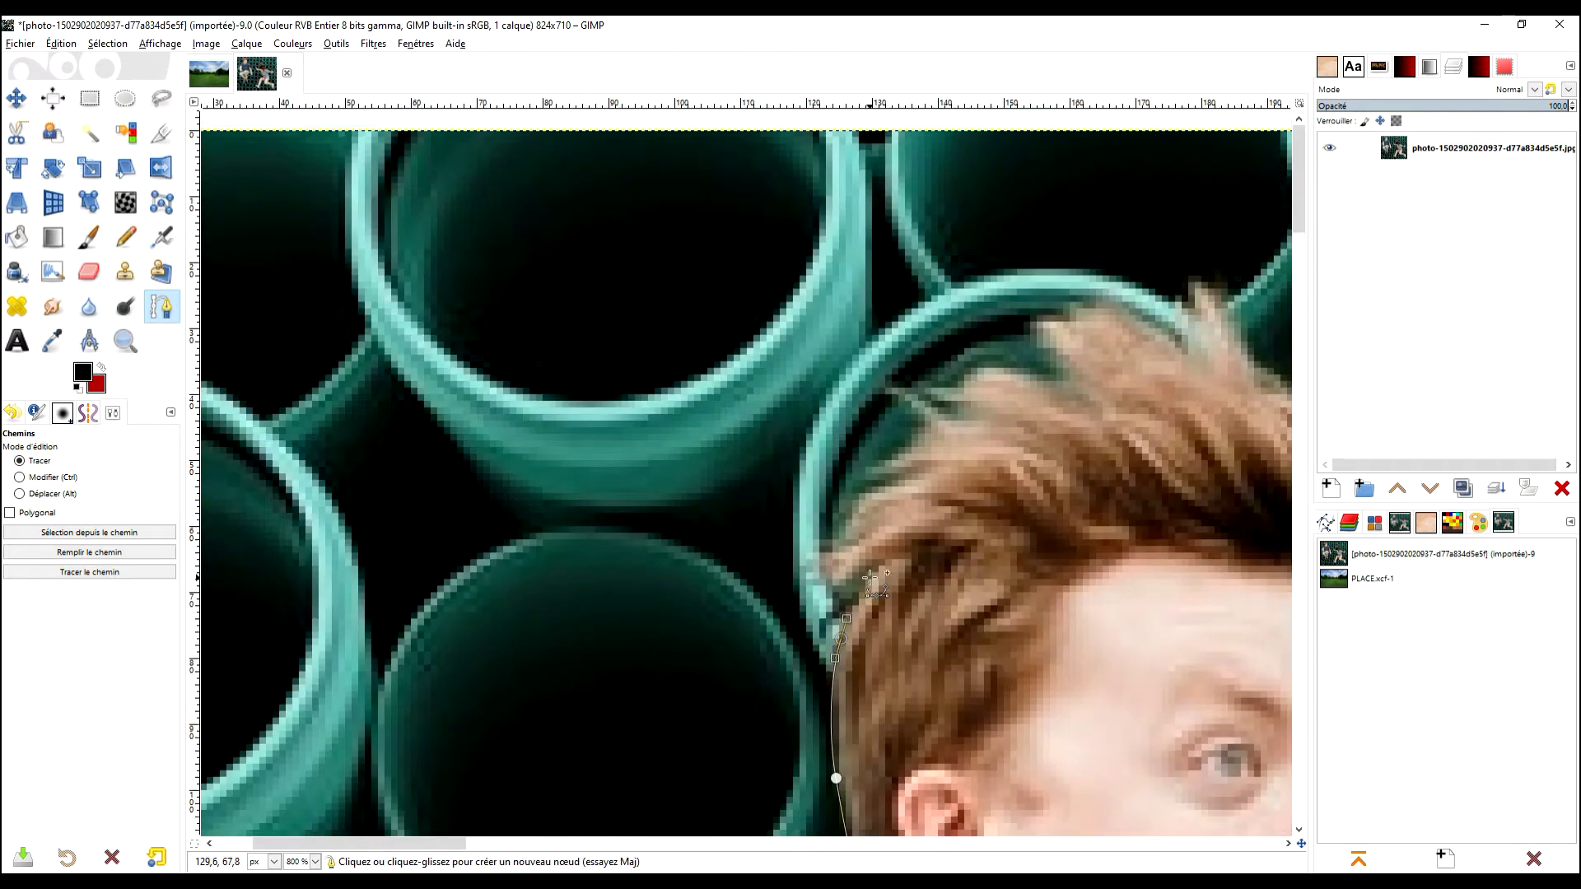
- Trace the man's hair with closely spaced path nodes, following the tufts from the back of the head to the forehead
{"action": "left_click", "coordinate": [844, 634]}
{"action": "left_click", "coordinate": [867, 570]}
{"action": "left_click", "coordinate": [828, 594]}
{"action": "left_click", "coordinate": [806, 568]}
{"action": "left_click", "coordinate": [830, 542]}
{"action": "left_click", "coordinate": [848, 609]}
{"action": "left_click", "coordinate": [878, 605]}
{"action": "left_click", "coordinate": [927, 615]}
{"action": "left_click", "coordinate": [936, 605]}
{"action": "left_click", "coordinate": [913, 579]}
{"action": "left_click", "coordinate": [904, 564]}
{"action": "left_click", "coordinate": [925, 557]}
{"action": "left_click", "coordinate": [945, 552]}
{"action": "left_click", "coordinate": [916, 607]}
{"action": "left_click", "coordinate": [948, 615]}
{"action": "left_click", "coordinate": [918, 629]}
{"action": "left_click", "coordinate": [952, 662]}
{"action": "left_click", "coordinate": [906, 652]}
{"action": "left_click", "coordinate": [860, 679]}
- Continue the path down the man's face from forehead to mouth, undoing the last misplaced node
{"action": "scroll", "coordinate": [889, 659], "scroll_direction": "down", "scroll_amount": 6}
{"action": "left_click", "coordinate": [922, 426]}
{"action": "left_click", "coordinate": [926, 461]}
{"action": "left_click", "coordinate": [908, 496]}
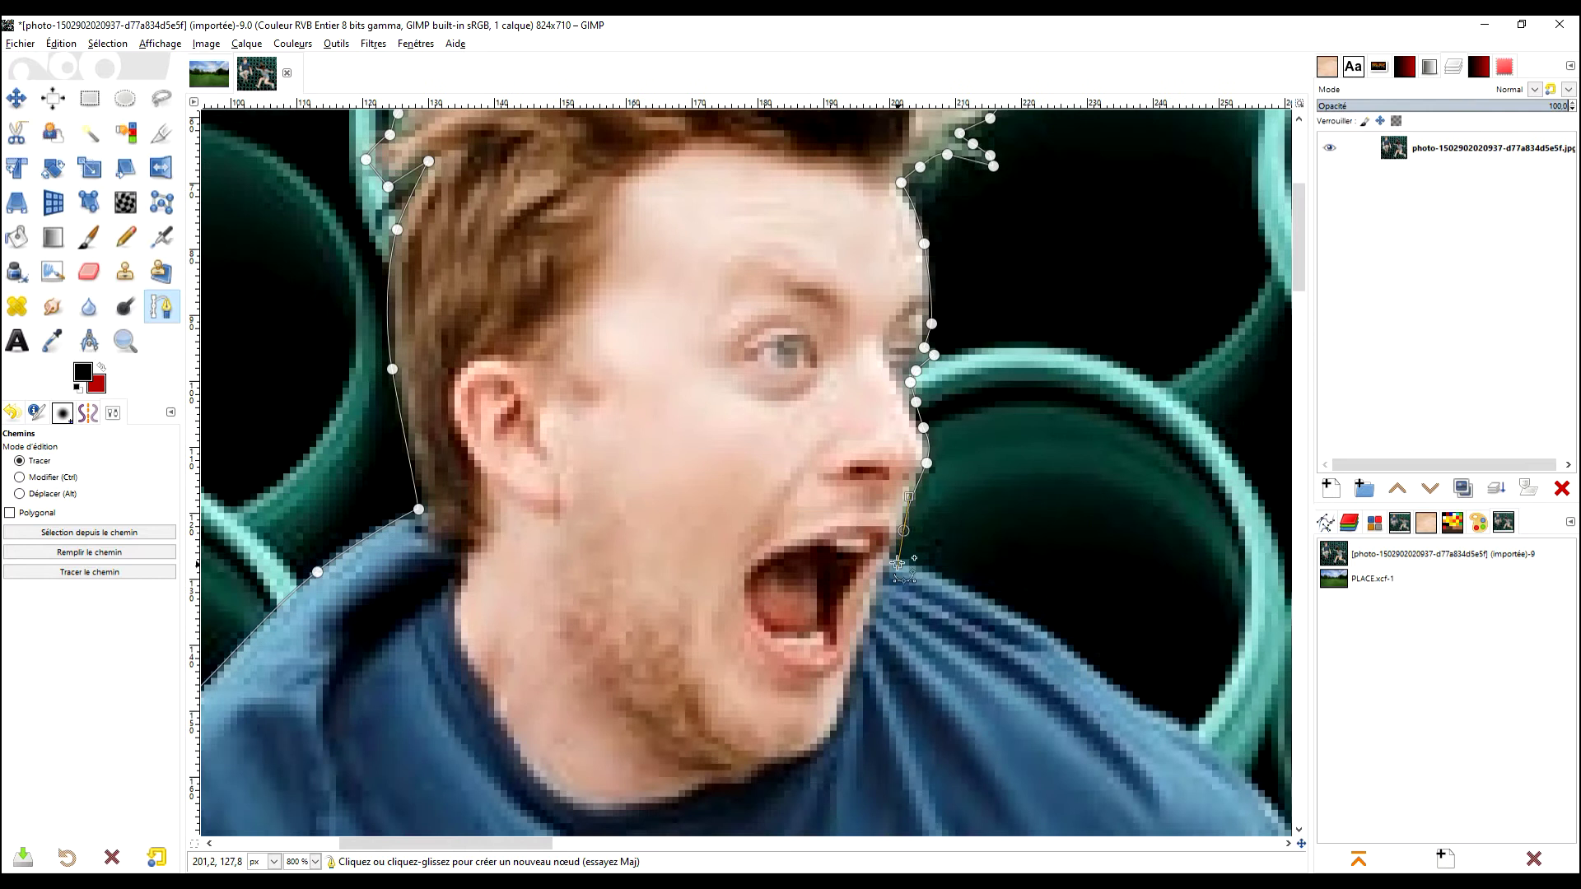
{"action": "key", "text": "ctrl+z"}
- Trace the path from the man's chin along the shoulder and down the sleeve on the side he is facing
{"action": "left_click", "coordinate": [841, 475]}
{"action": "left_click", "coordinate": [840, 425]}
{"action": "left_click", "coordinate": [975, 531]}
{"action": "left_click", "coordinate": [839, 425]}
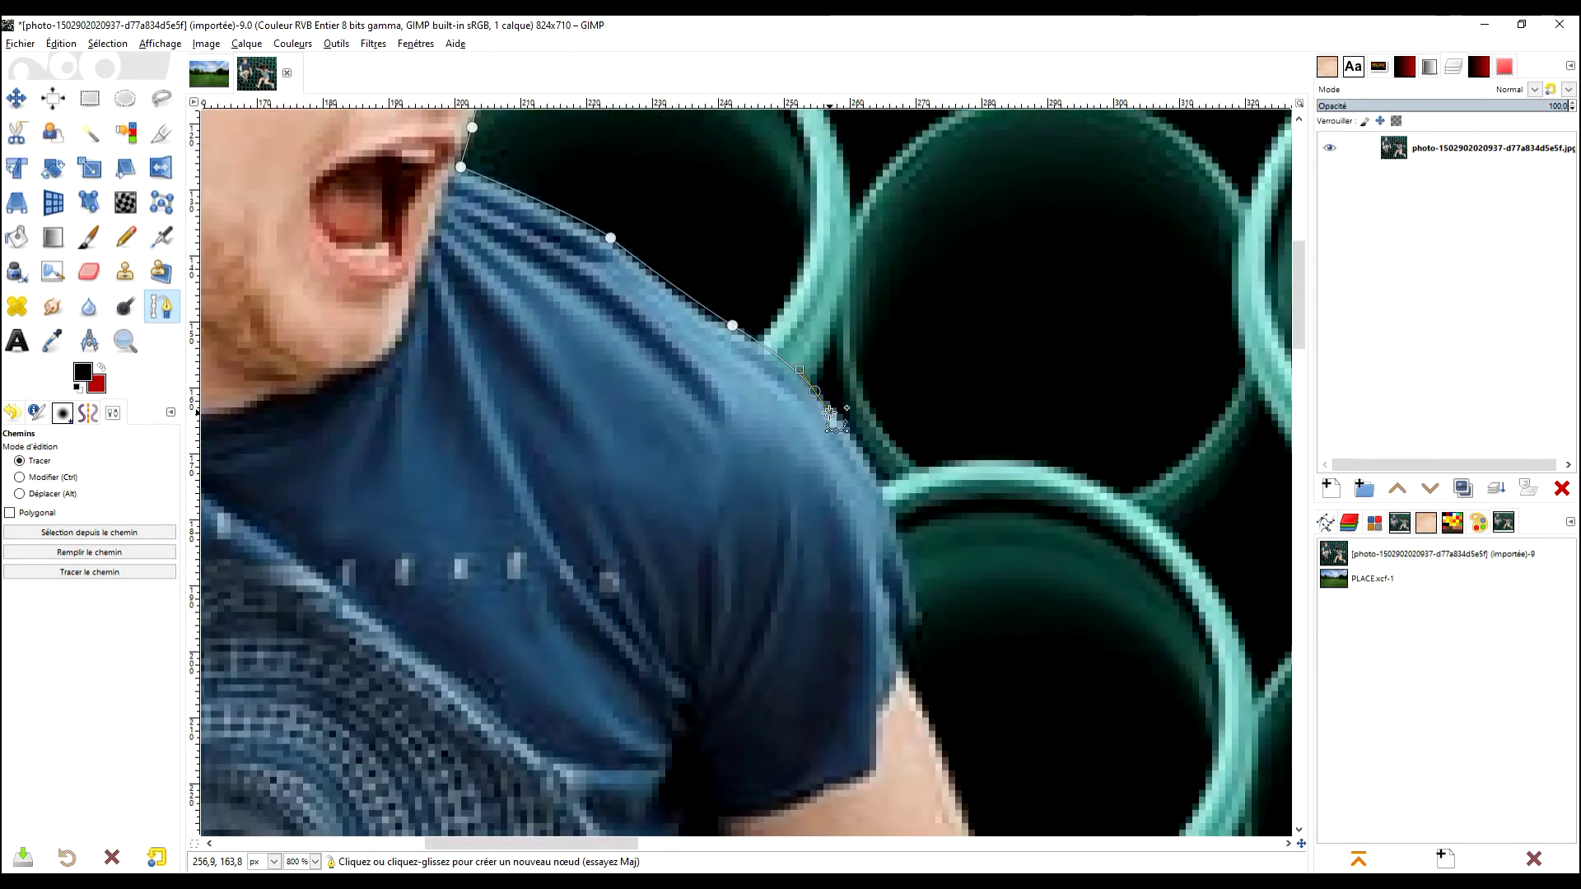
{"action": "left_click", "coordinate": [840, 285]}
{"action": "left_click", "coordinate": [864, 368]}
{"action": "left_click", "coordinate": [845, 426]}
- Extend the path down the outer edge of the man's lowered arm to the wrist
{"action": "scroll", "coordinate": [847, 412], "scroll_direction": "down", "scroll_amount": 6}
{"action": "left_click", "coordinate": [819, 303]}
{"action": "scroll", "coordinate": [818, 329], "scroll_direction": "down", "scroll_amount": 5}
{"action": "left_click", "coordinate": [703, 304]}
{"action": "left_click", "coordinate": [728, 350]}
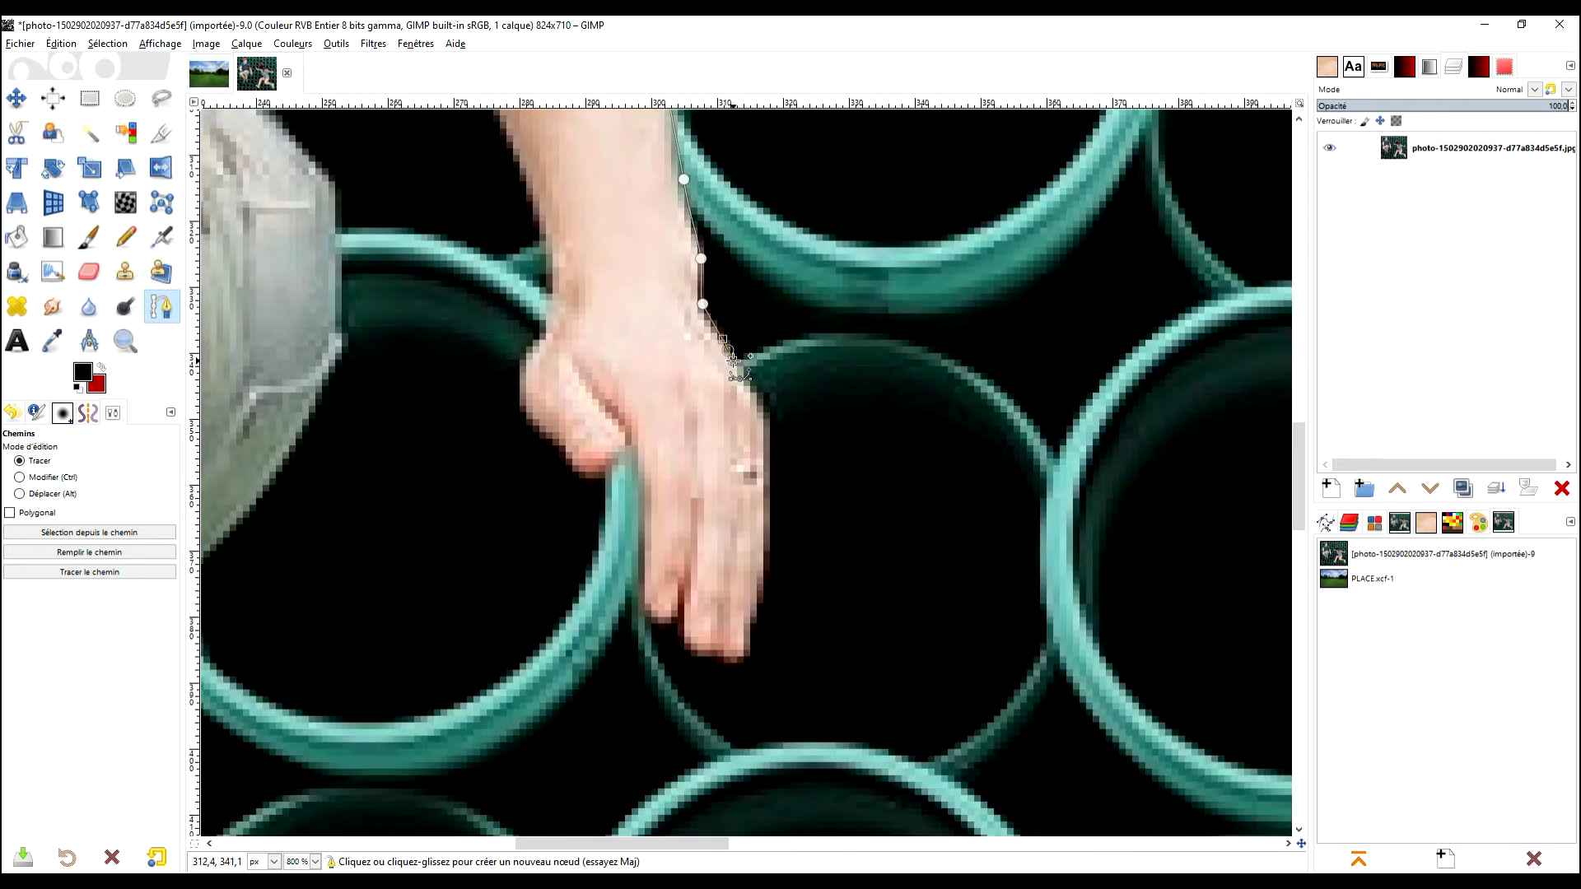
- Outline the back of the lowered hand, the fingertips and the gap beside the thumb with path nodes
{"action": "scroll", "coordinate": [741, 412], "scroll_direction": "down", "scroll_amount": 2}
{"action": "left_click_drag", "start_coordinate": [693, 393], "coordinate": [691, 424]}
{"action": "scroll", "coordinate": [700, 461], "scroll_direction": "down", "scroll_amount": 3}
{"action": "left_click", "coordinate": [763, 280]}
{"action": "left_click", "coordinate": [756, 322]}
{"action": "left_click", "coordinate": [735, 327]}
{"action": "left_click", "coordinate": [698, 316]}
{"action": "left_click", "coordinate": [789, 273]}
{"action": "left_click", "coordinate": [757, 300]}
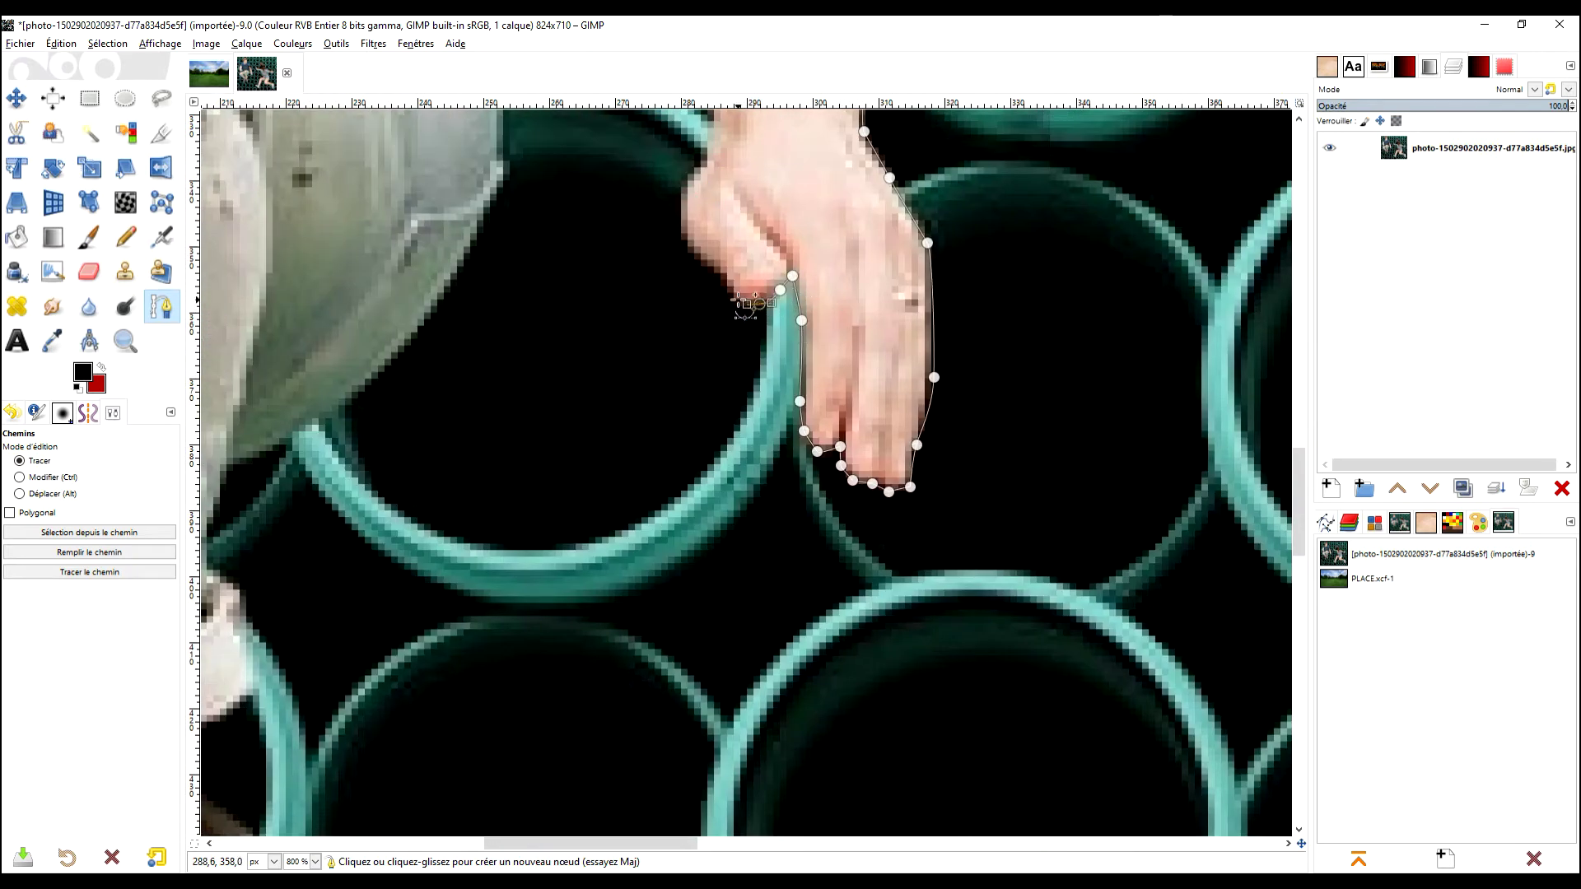
- Trace the path around the thumb and up the inner edge of the lowered arm towards the shirt
{"action": "left_click", "coordinate": [837, 351]}
{"action": "left_click", "coordinate": [861, 279]}
{"action": "scroll", "coordinate": [889, 330], "scroll_direction": "up", "scroll_amount": 4}
{"action": "left_click", "coordinate": [957, 438]}
{"action": "left_click", "coordinate": [1026, 470]}
{"action": "left_click", "coordinate": [1008, 408]}
{"action": "left_click", "coordinate": [1080, 499]}
{"action": "left_click", "coordinate": [1049, 416]}
{"action": "left_click_drag", "start_coordinate": [963, 294], "coordinate": [959, 279]}
{"action": "left_click", "coordinate": [942, 261]}
- Continue the path down the shirt edge and the back of the trousers to the cuff of the second leg
{"action": "scroll", "coordinate": [903, 391], "scroll_direction": "down", "scroll_amount": 3}
{"action": "left_click", "coordinate": [925, 374]}
{"action": "left_click", "coordinate": [941, 529]}
{"action": "scroll", "coordinate": [931, 543], "scroll_direction": "down", "scroll_amount": 3}
{"action": "left_click", "coordinate": [885, 573]}
{"action": "scroll", "coordinate": [880, 576], "scroll_direction": "down", "scroll_amount": 4}
{"action": "mouse_move", "coordinate": [814, 411]}
{"action": "left_mouse_down"}
{"action": "mouse_move", "coordinate": [765, 489]}
{"action": "mouse_move", "coordinate": [812, 413]}
{"action": "left_mouse_up"}
{"action": "scroll", "coordinate": [726, 324], "scroll_direction": "down", "scroll_amount": 3}
{"action": "left_click_drag", "start_coordinate": [722, 322], "coordinate": [607, 374]}
{"action": "left_click", "coordinate": [716, 413]}
- Trace the path around the second trouser cuff and ankle and onto the heel of the second shoe
{"action": "scroll", "coordinate": [719, 329], "scroll_direction": "down", "scroll_amount": 4}
{"action": "left_click", "coordinate": [722, 115]}
{"action": "left_click", "coordinate": [736, 176]}
{"action": "mouse_move", "coordinate": [680, 236]}
{"action": "left_mouse_down"}
{"action": "mouse_move", "coordinate": [631, 261]}
{"action": "mouse_move", "coordinate": [656, 249]}
{"action": "left_mouse_up"}
{"action": "left_click", "coordinate": [678, 278]}
{"action": "left_click", "coordinate": [693, 306]}
{"action": "scroll", "coordinate": [767, 412], "scroll_direction": "down", "scroll_amount": 3}
{"action": "left_click", "coordinate": [771, 280]}
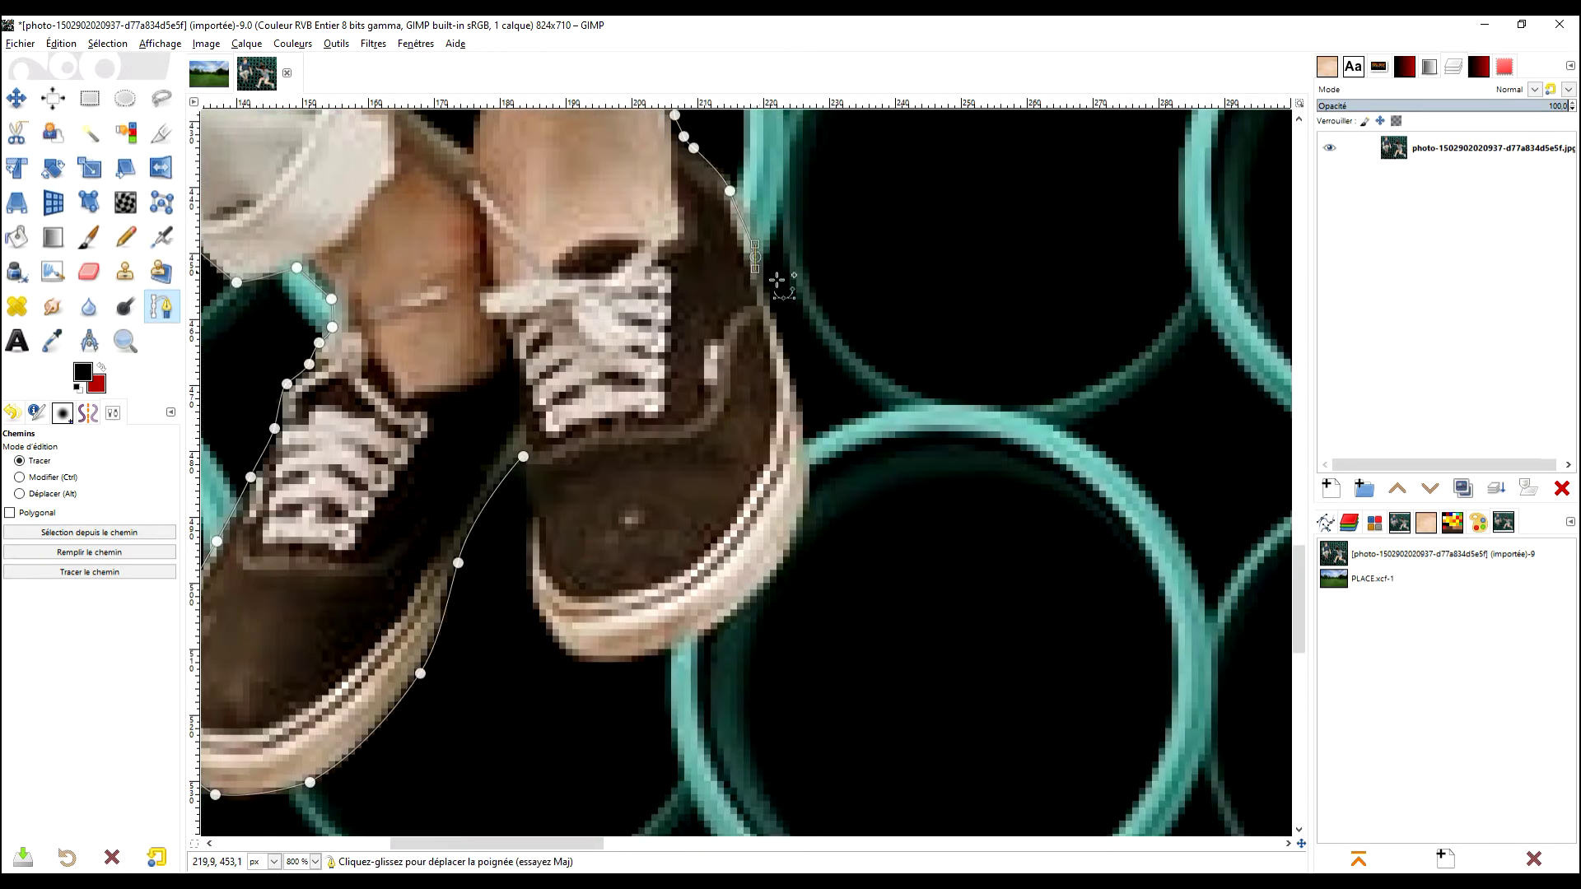
- Outline the second shoe's sole and toe with path nodes, ending just below the path's starting point
{"action": "left_click", "coordinate": [779, 327]}
{"action": "scroll", "coordinate": [782, 329], "scroll_direction": "down", "scroll_amount": 4}
{"action": "left_click_drag", "start_coordinate": [789, 227], "coordinate": [793, 259]}
{"action": "left_click", "coordinate": [781, 339]}
{"action": "left_click", "coordinate": [696, 435]}
{"action": "left_click", "coordinate": [593, 473]}
{"action": "left_click", "coordinate": [542, 451]}
{"action": "left_click", "coordinate": [520, 417]}
{"action": "left_click", "coordinate": [513, 375]}
{"action": "left_click_drag", "start_coordinate": [511, 315], "coordinate": [511, 294]}
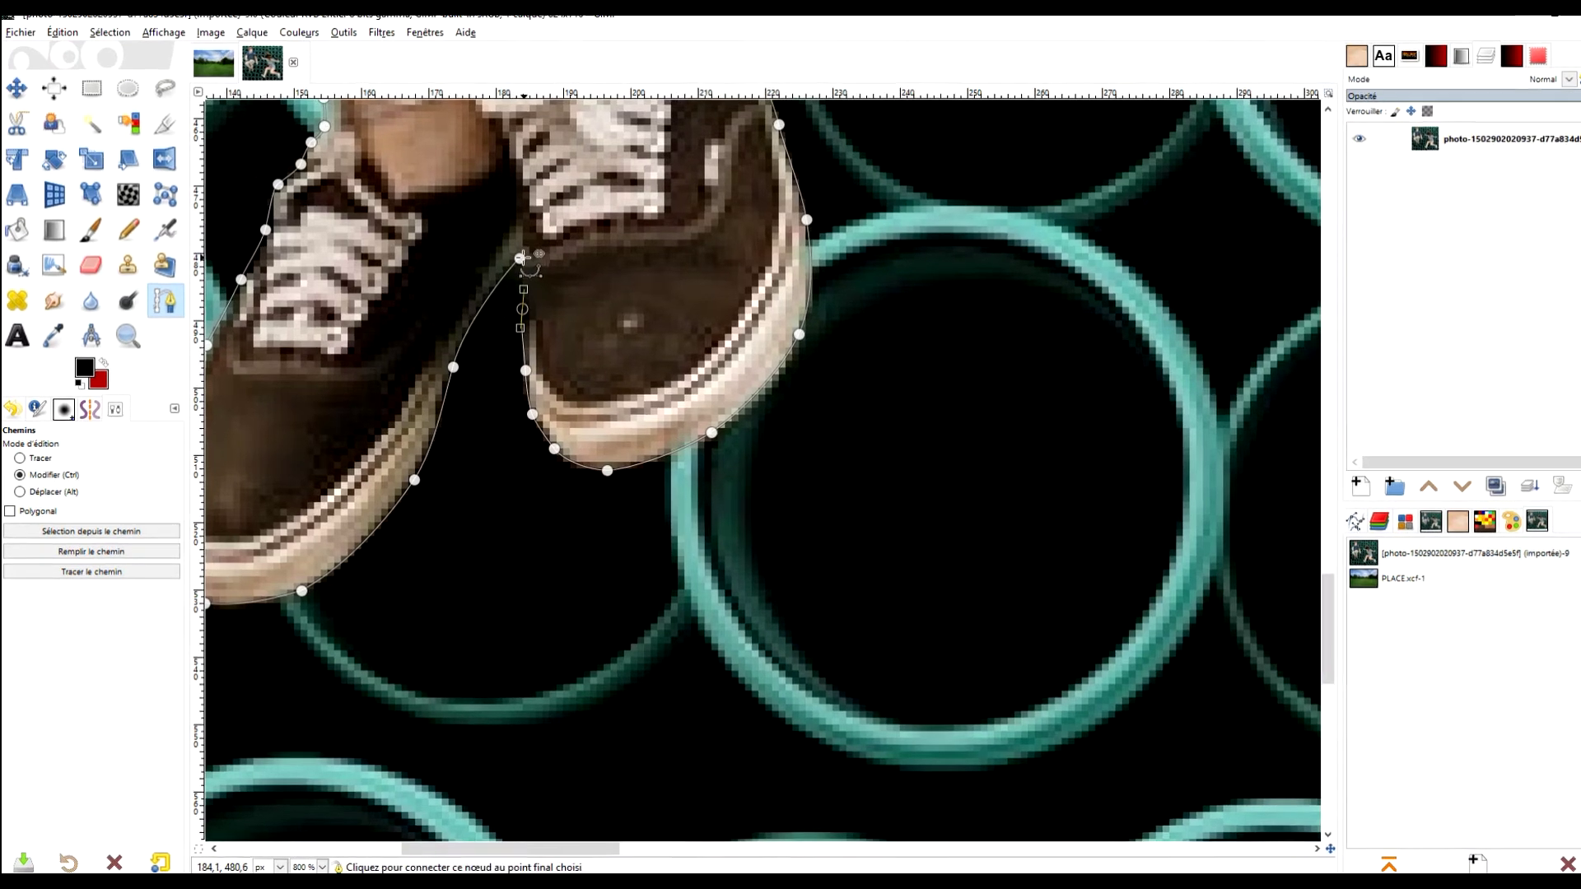
- Close the path by joining its last node to the first node between the two shoes
{"action": "left_click", "coordinate": [522, 258], "text": "ctrl"}
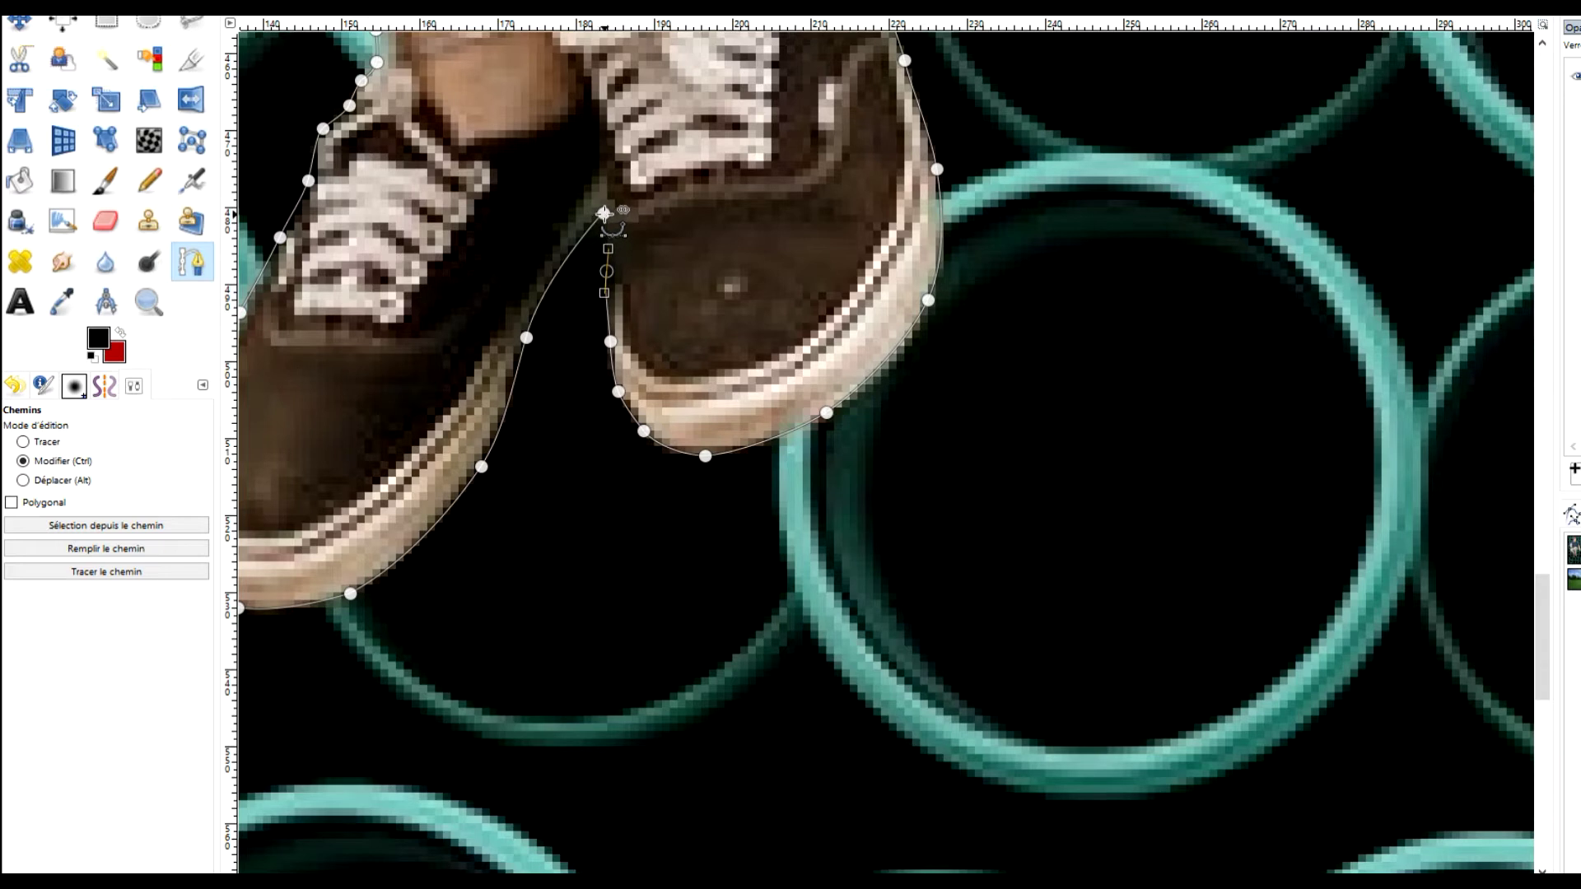
{"action": "scroll", "coordinate": [605, 216], "scroll_direction": "up", "scroll_amount": 4}
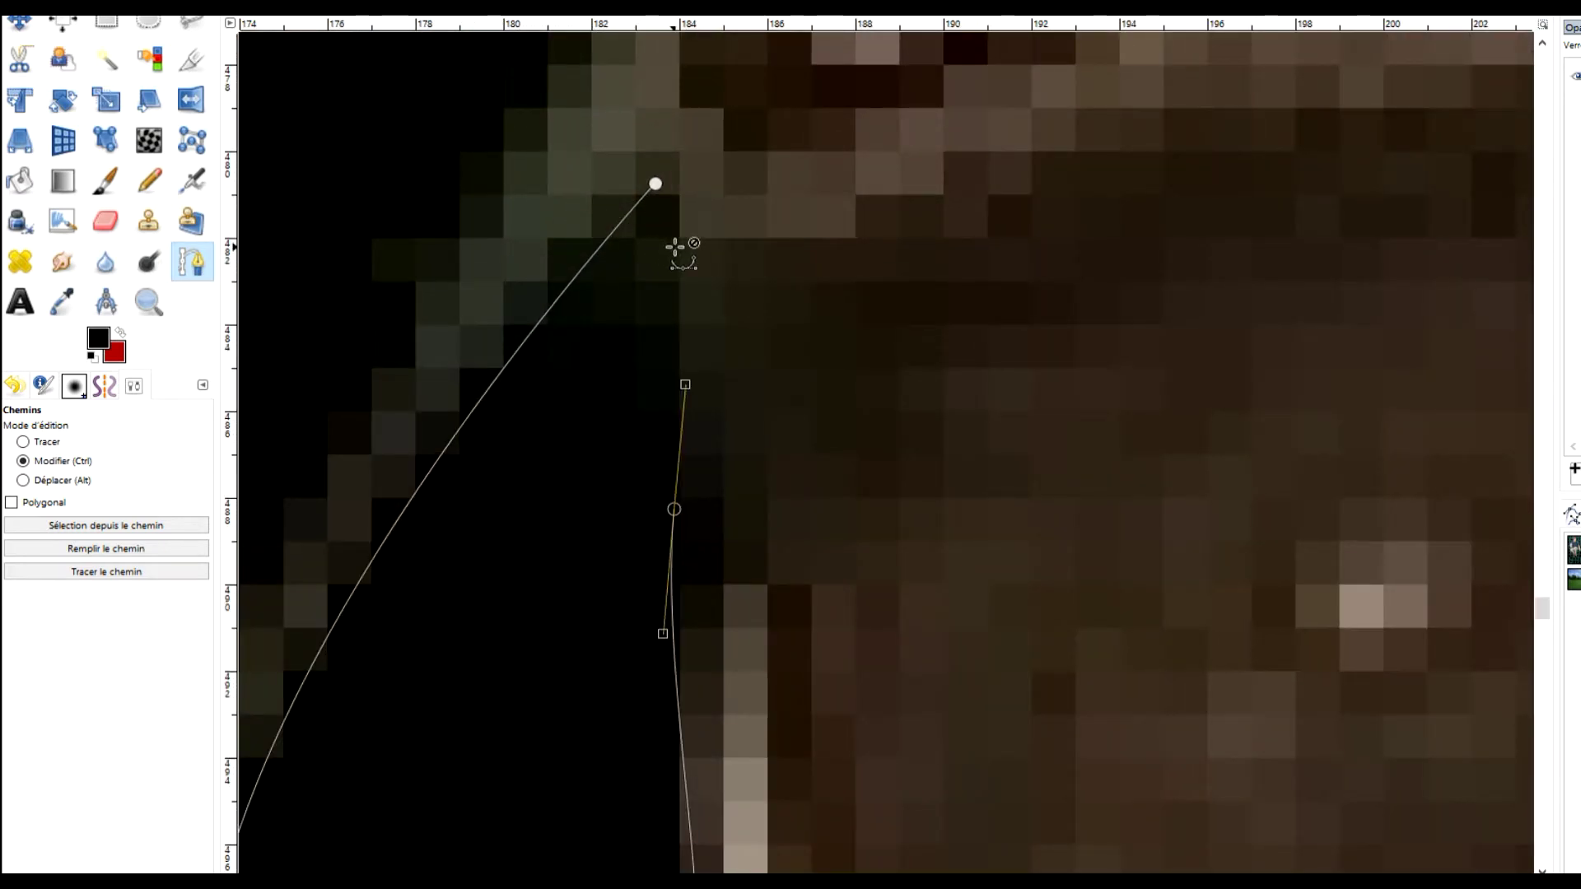
{"action": "left_click_drag", "start_coordinate": [732, 224], "coordinate": [833, 322]}
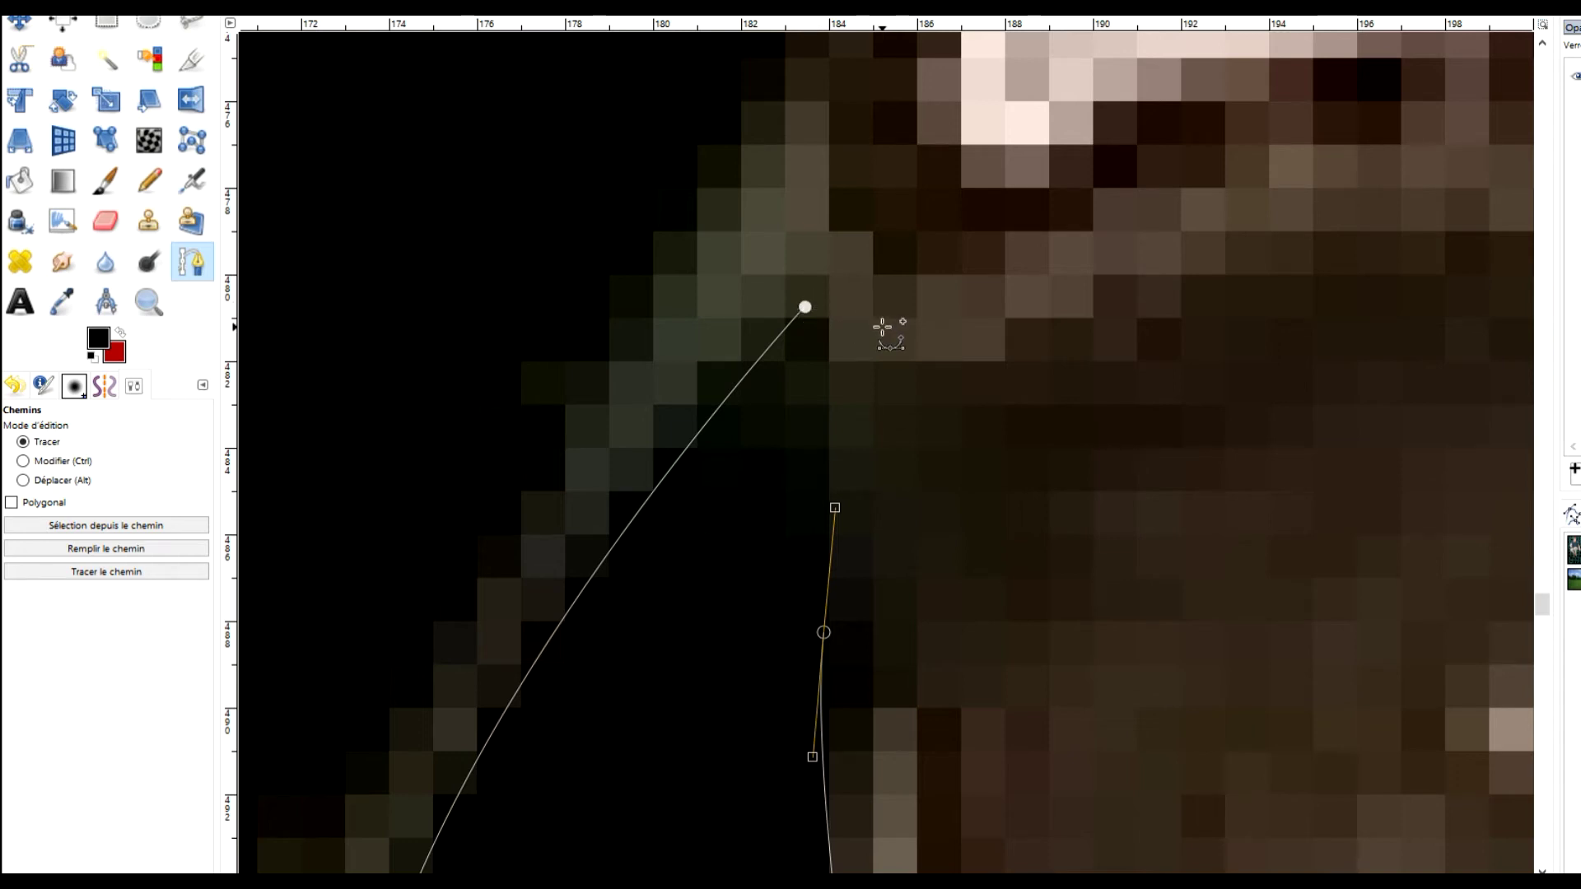
{"action": "left_click", "coordinate": [804, 306]}
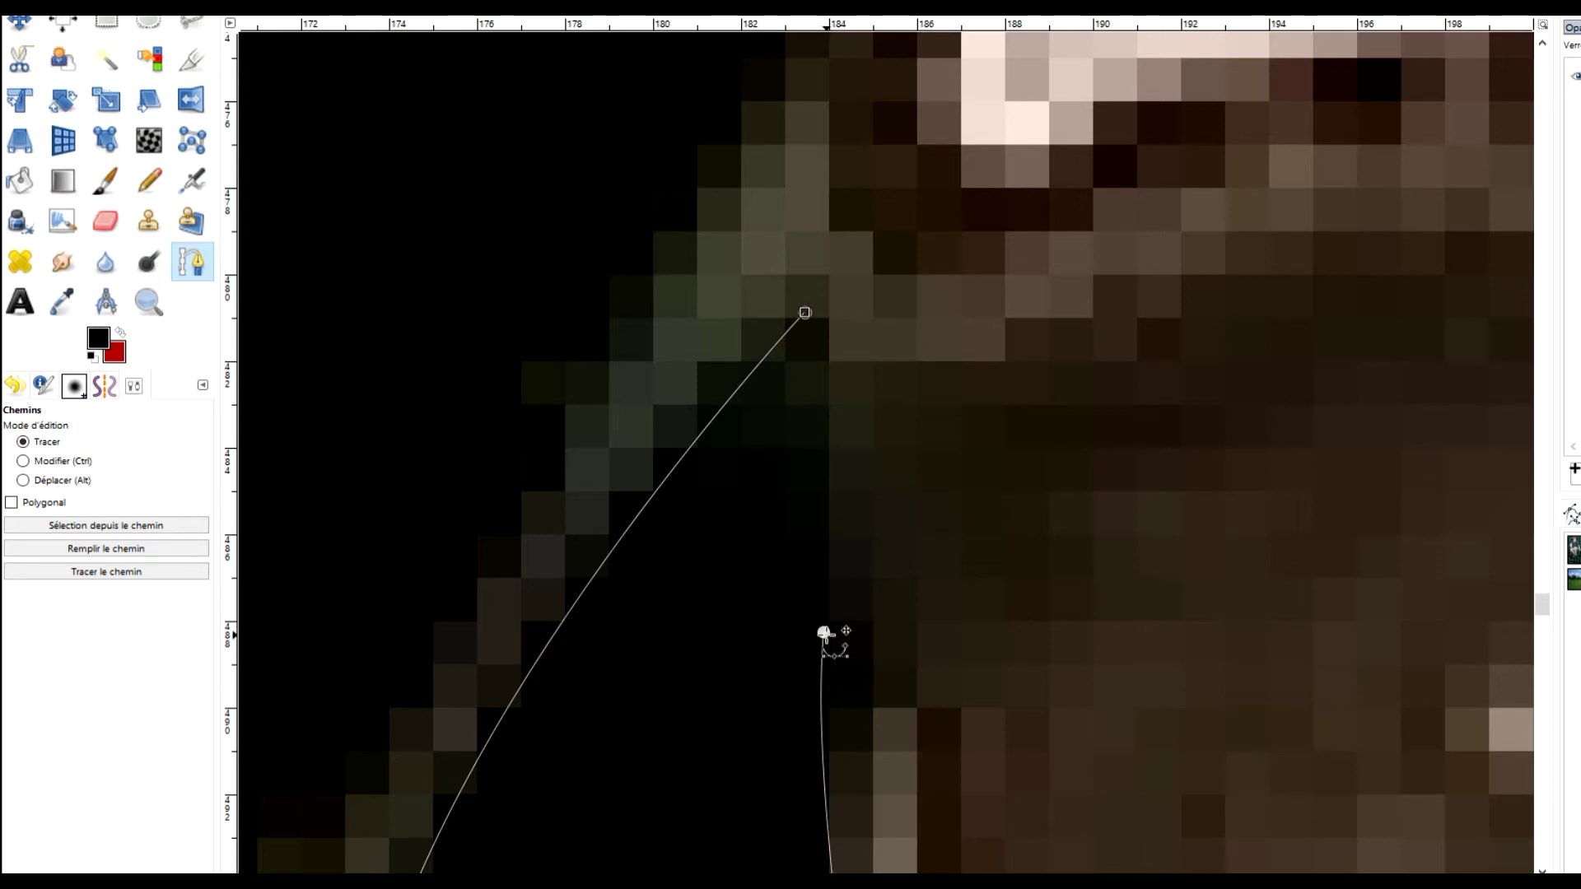
{"action": "left_click", "coordinate": [822, 632]}
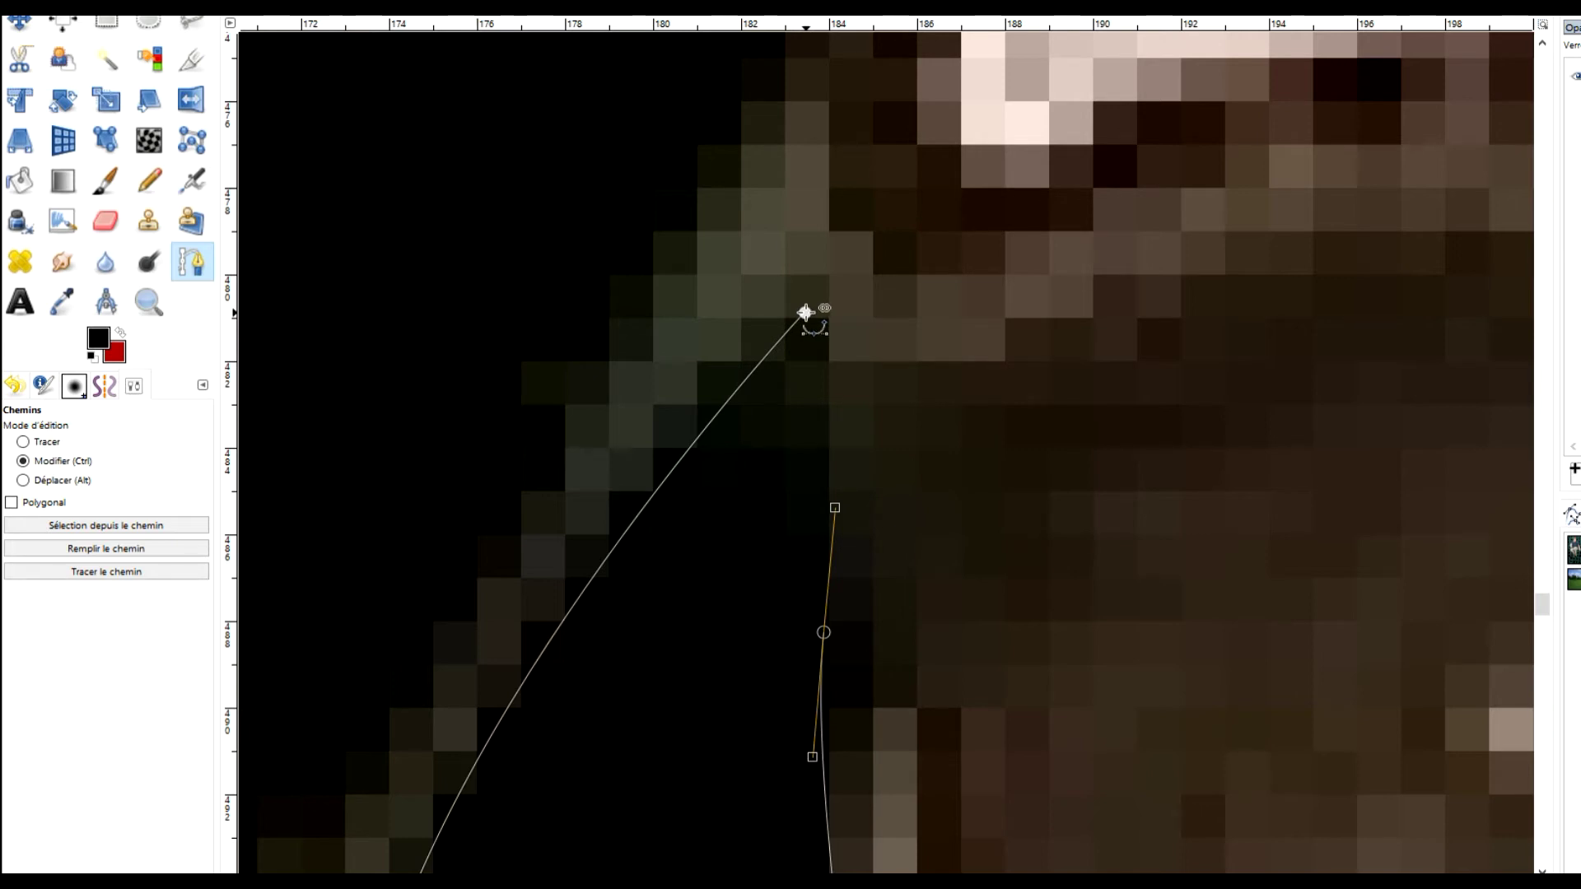
{"action": "left_click", "coordinate": [805, 312], "text": "ctrl"}
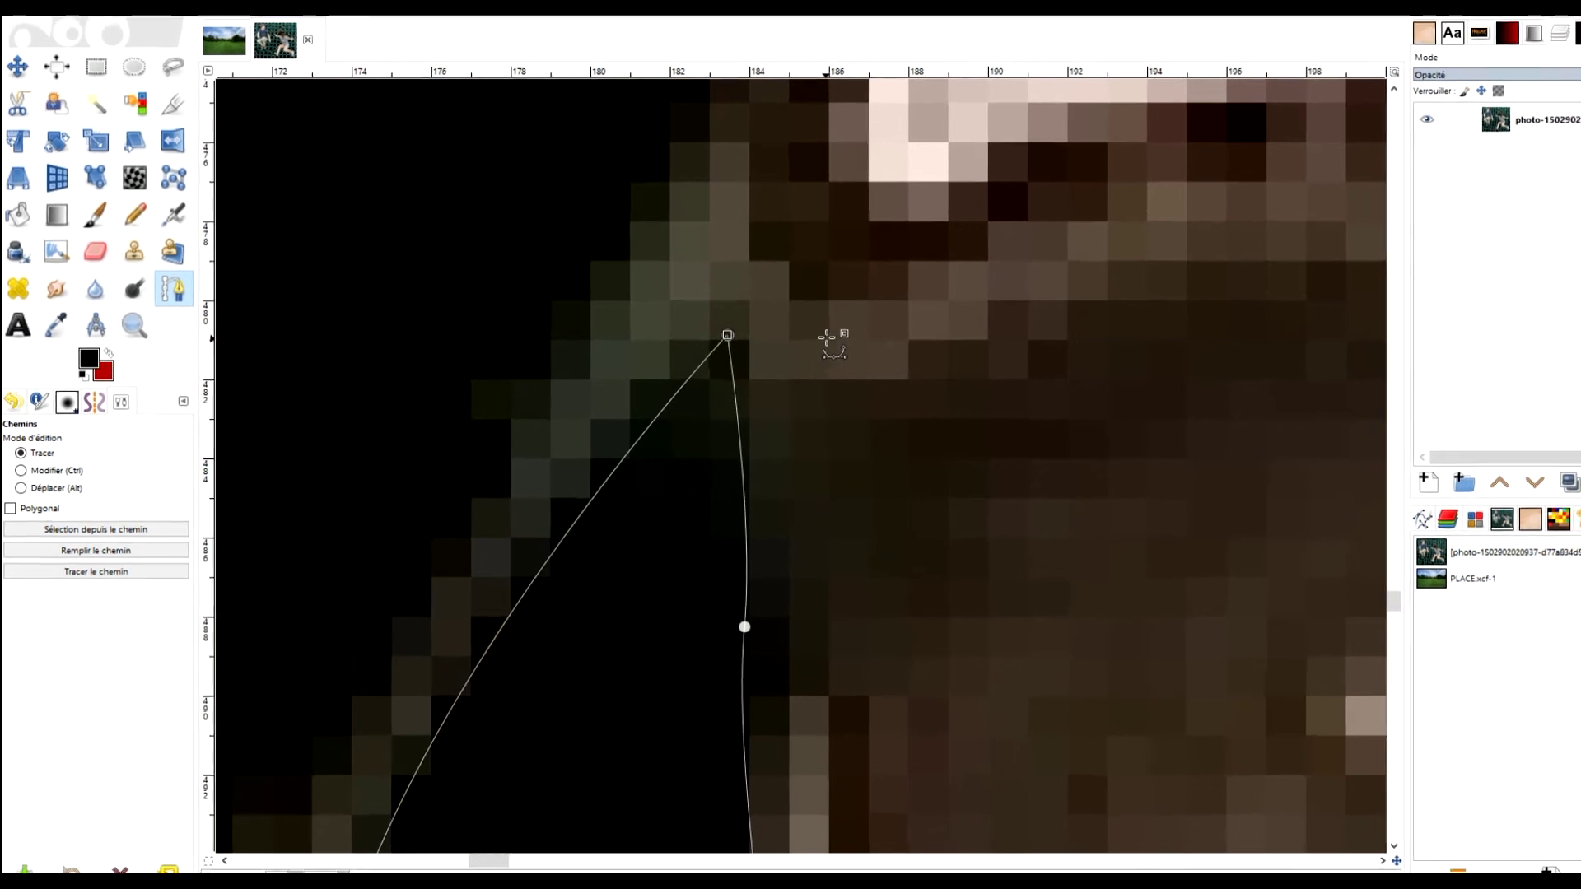
{"action": "scroll", "coordinate": [787, 317], "scroll_direction": "down", "scroll_amount": 6}
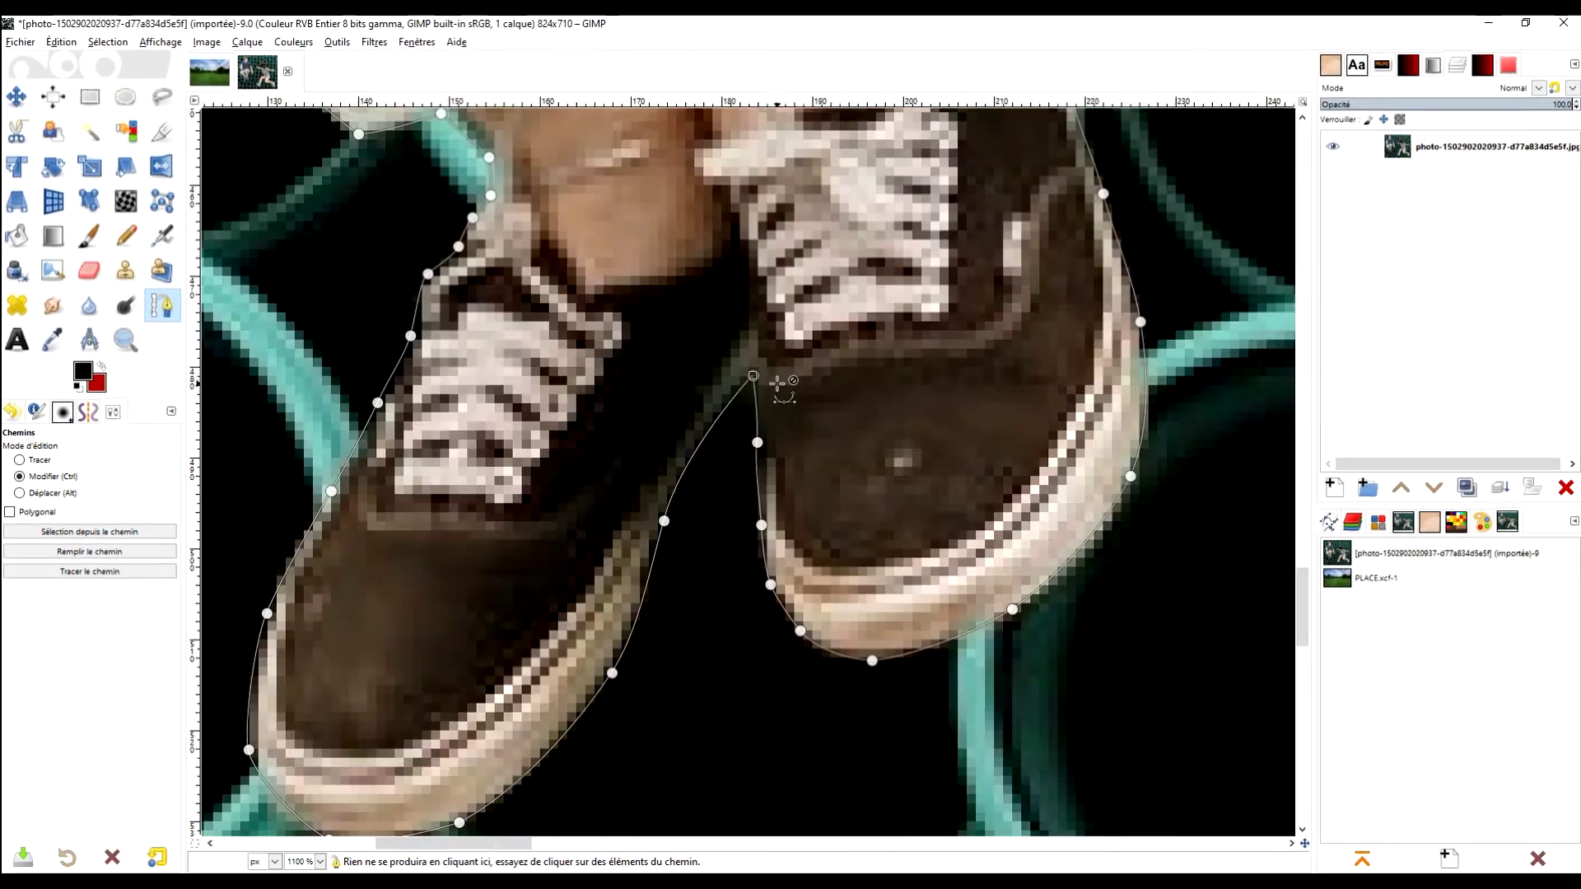
- Start a new path component in the gap between the man's legs and trace it up from the ankle along the rear edge of the front leg
{"action": "scroll", "coordinate": [828, 366], "scroll_direction": "down", "scroll_amount": 4}
{"action": "scroll", "coordinate": [738, 459], "scroll_direction": "up", "scroll_amount": 3}
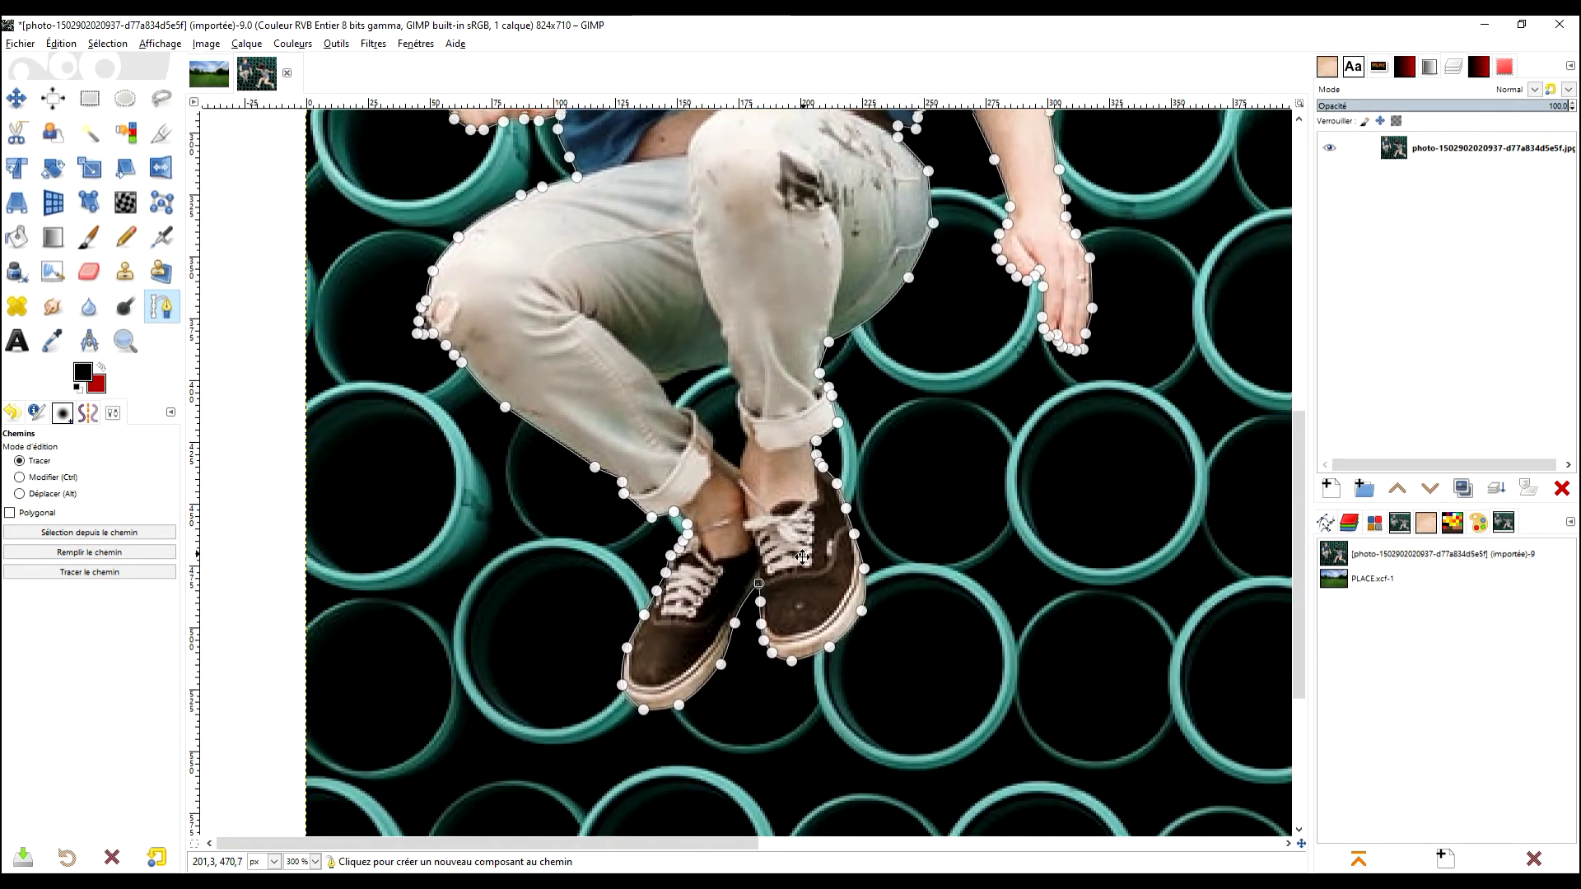
{"action": "scroll", "coordinate": [737, 457], "scroll_direction": "up", "scroll_amount": 4}
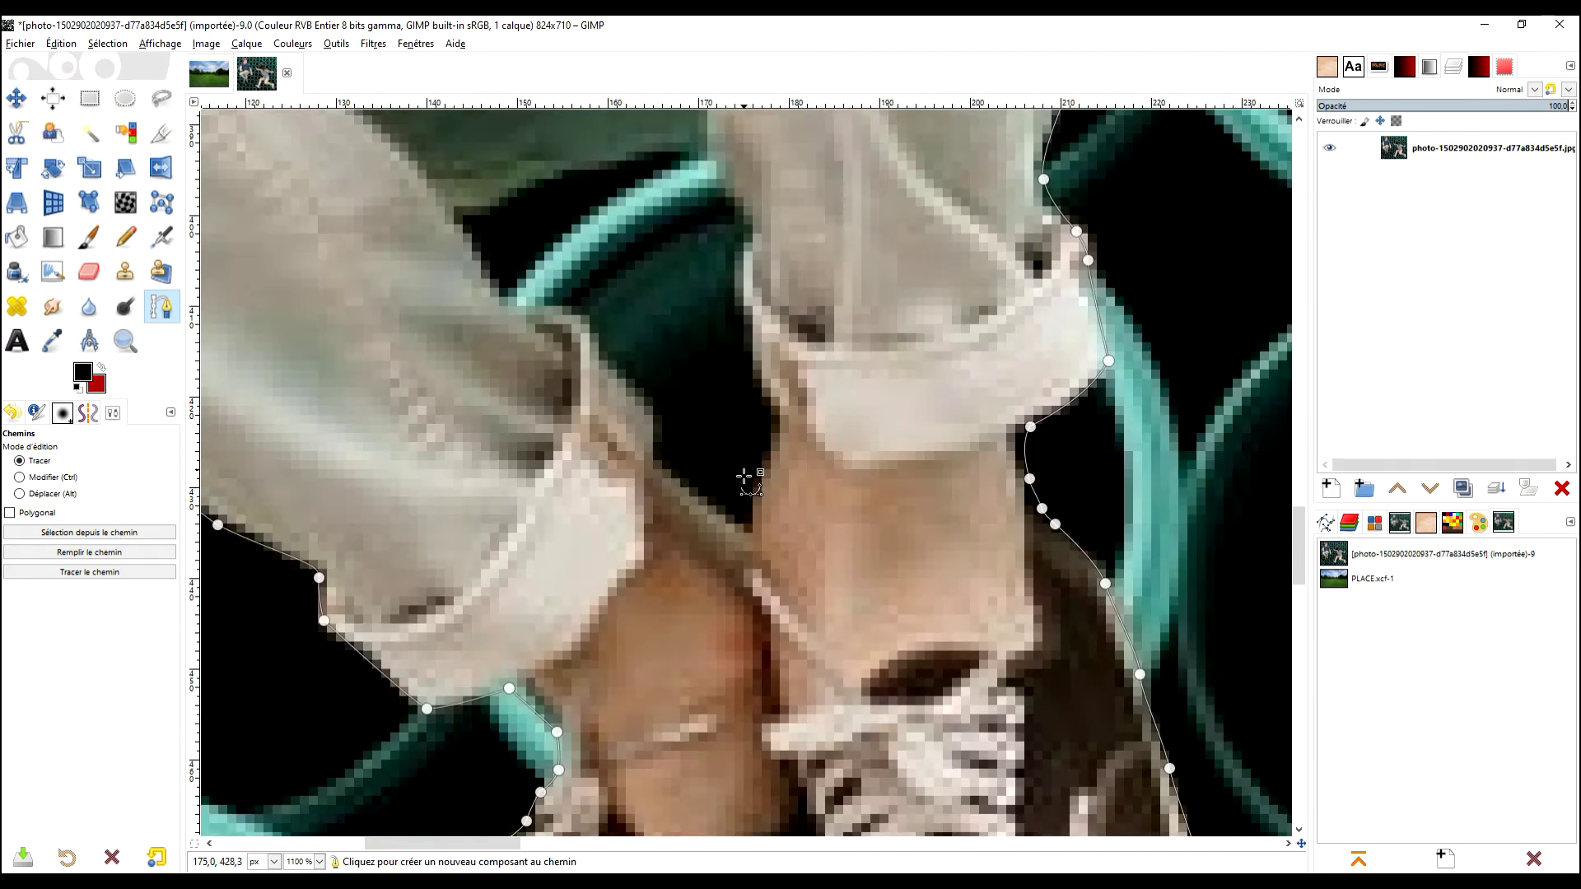
{"action": "scroll", "coordinate": [743, 476], "scroll_direction": "up", "scroll_amount": 1}
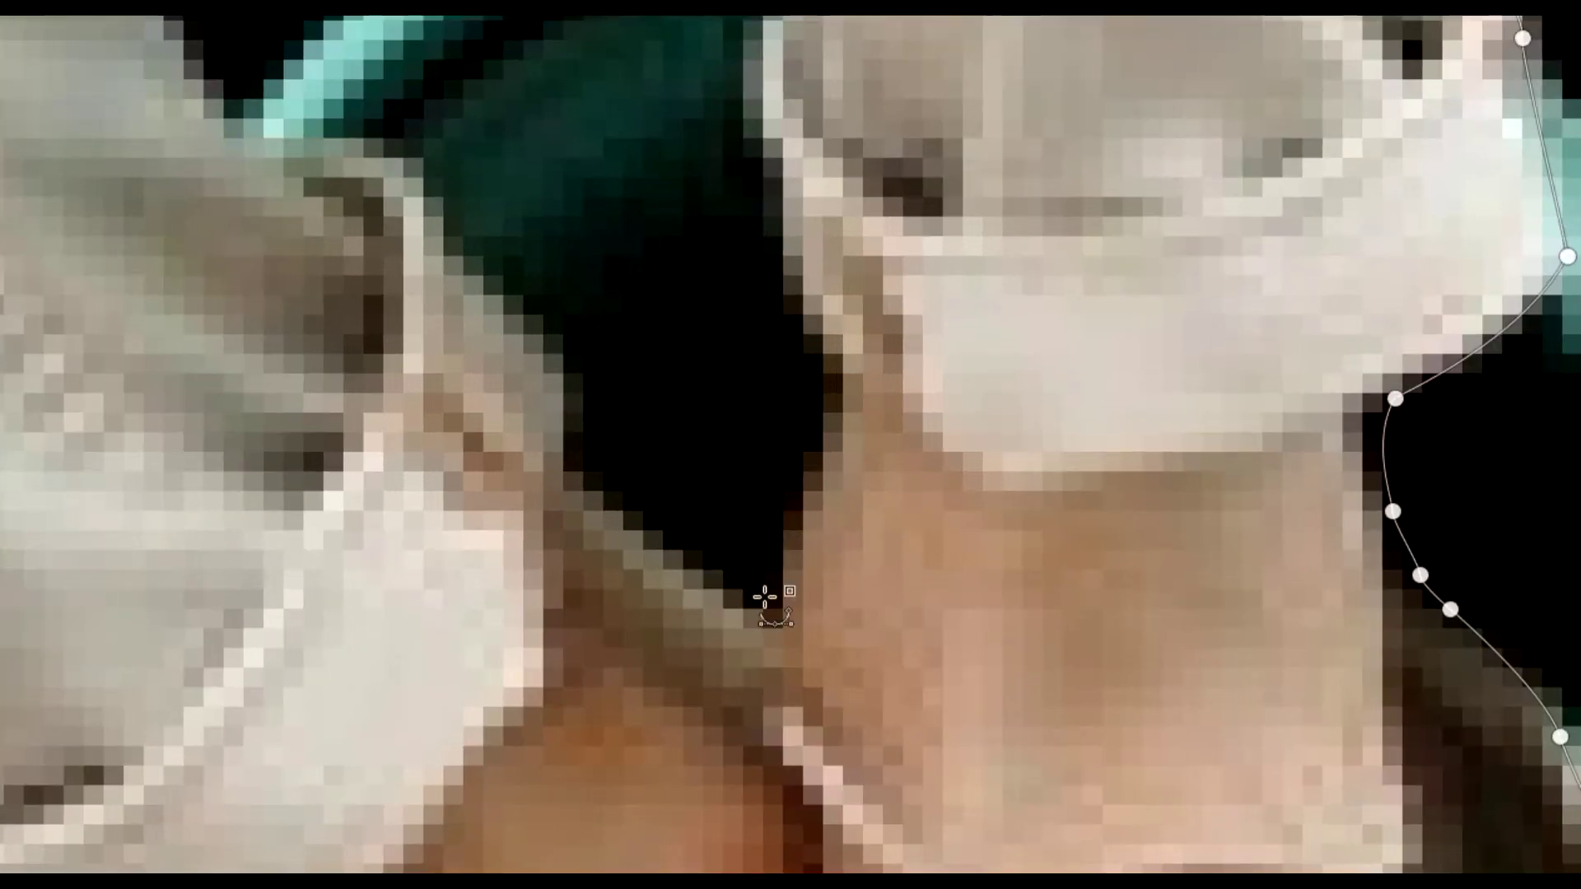
{"action": "left_click", "coordinate": [764, 603]}
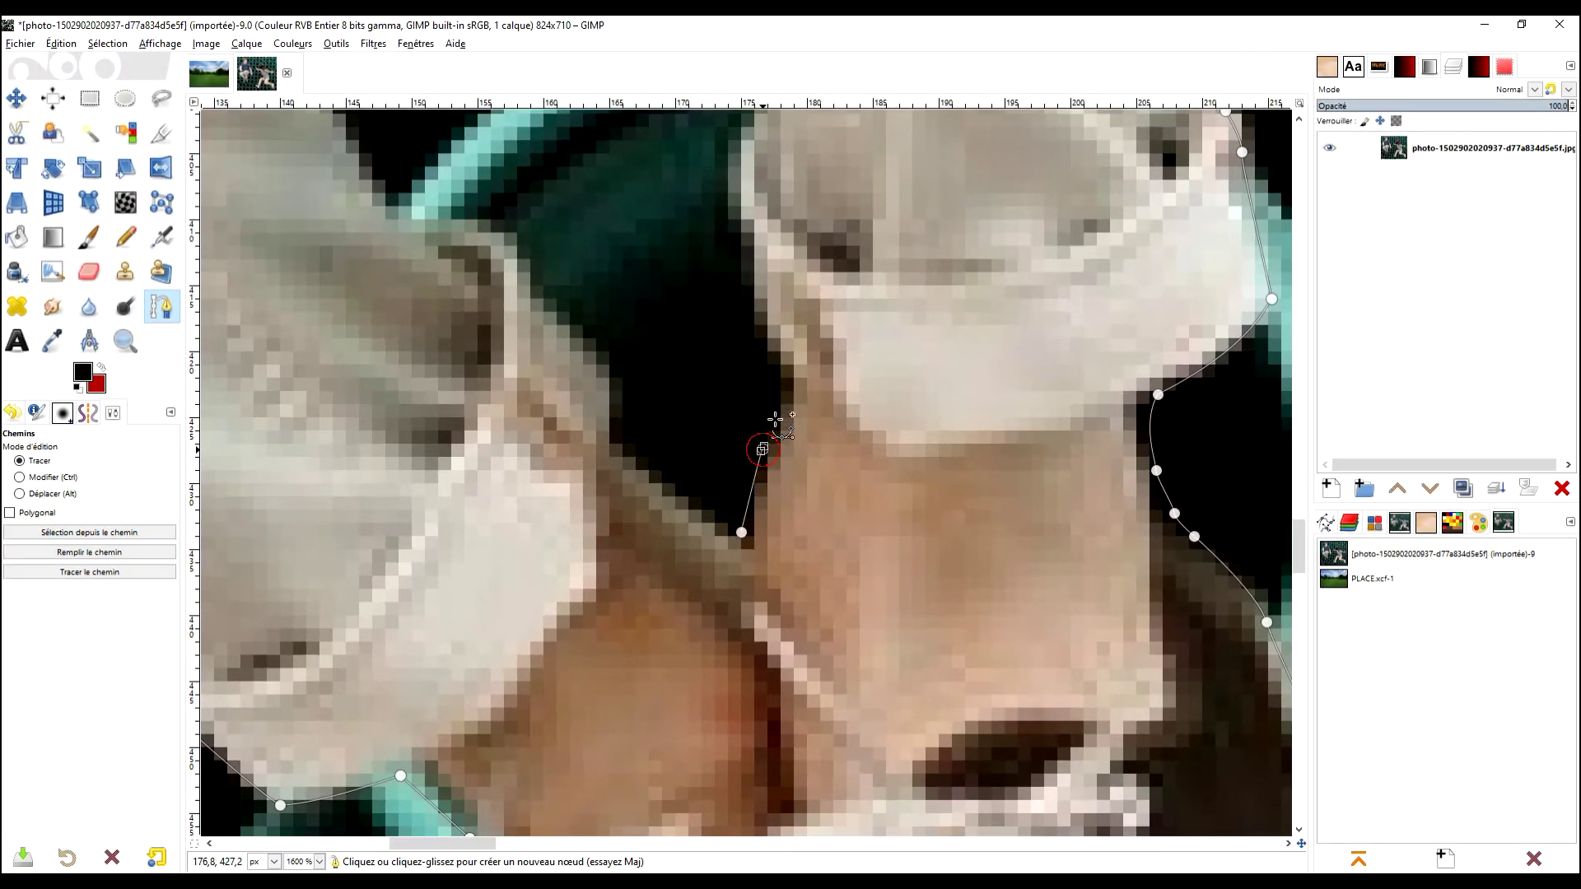
{"action": "left_click_drag", "start_coordinate": [774, 420], "coordinate": [765, 353]}
{"action": "left_click_drag", "start_coordinate": [775, 279], "coordinate": [856, 461]}
{"action": "left_click", "coordinate": [848, 377]}
{"action": "left_click", "coordinate": [856, 323]}
{"action": "left_click", "coordinate": [835, 257]}
{"action": "left_click", "coordinate": [812, 193]}
- Continue the inner path across the top of the leg gap along the underside of the bent thigh
{"action": "scroll", "coordinate": [1023, 461], "scroll_direction": "down", "scroll_amount": 2}
{"action": "left_click", "coordinate": [1011, 444]}
{"action": "left_click_drag", "start_coordinate": [964, 493], "coordinate": [933, 507]}
{"action": "left_click", "coordinate": [875, 534]}
{"action": "left_click", "coordinate": [798, 537]}
{"action": "left_click_drag", "start_coordinate": [878, 641], "coordinate": [719, 535]}
{"action": "scroll", "coordinate": [993, 613], "scroll_direction": "down", "scroll_amount": 4}
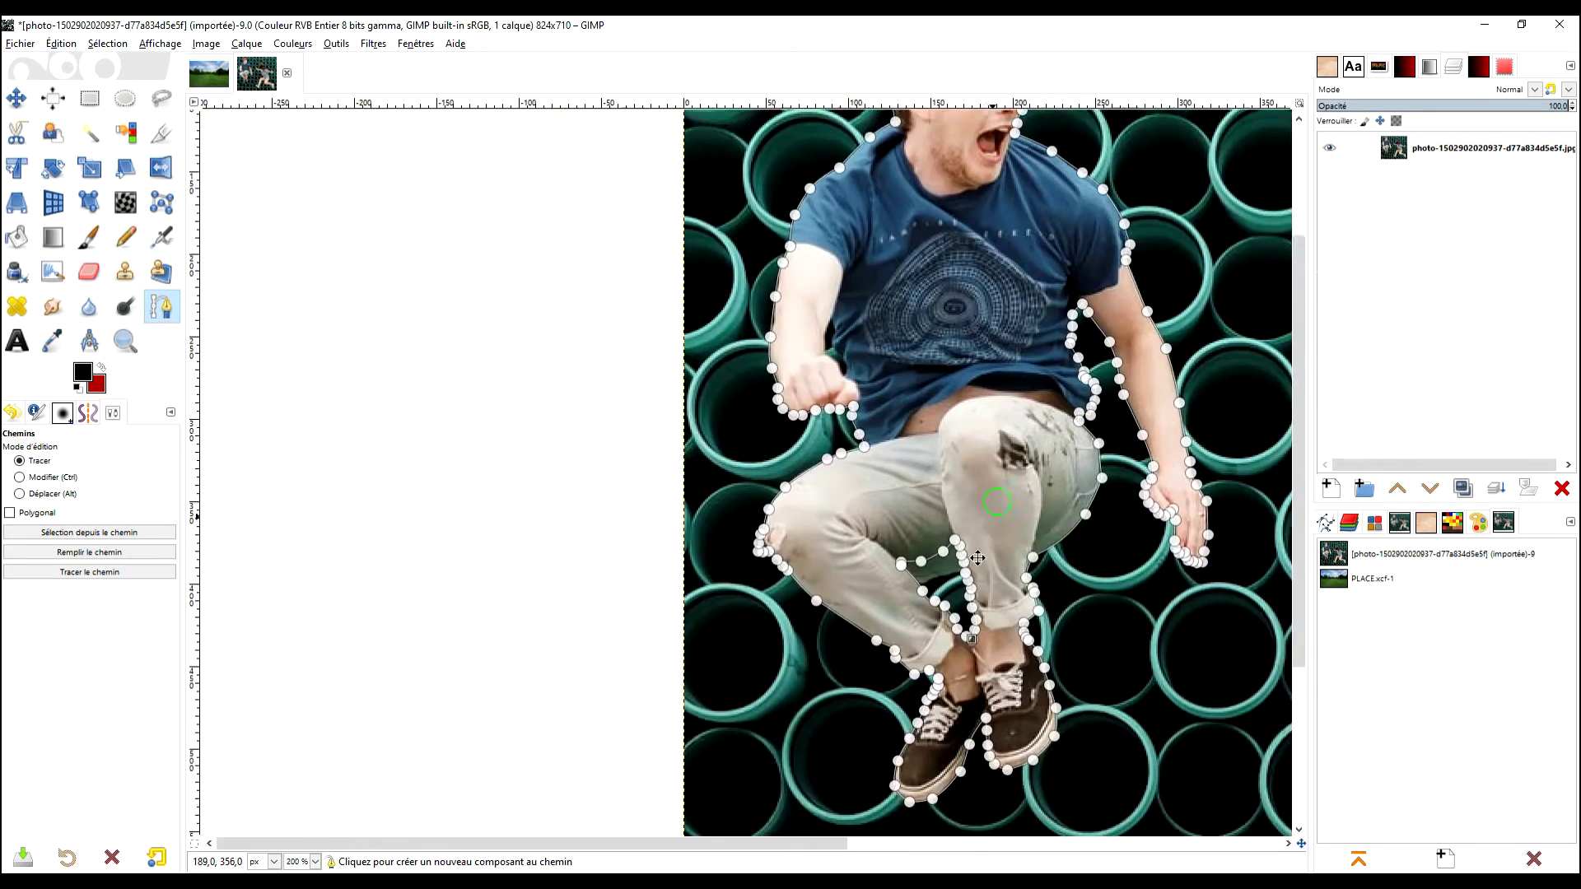
- Outline the narrow gap between the man's bent arm and his shirt with a closed path component
{"action": "scroll", "coordinate": [838, 312], "scroll_direction": "up", "scroll_amount": 4}
{"action": "left_click", "coordinate": [806, 359], "text": "shift"}
{"action": "left_click_drag", "start_coordinate": [787, 407], "coordinate": [785, 426]}
{"action": "left_click", "coordinate": [783, 471]}
{"action": "left_click", "coordinate": [822, 512]}
{"action": "left_click", "coordinate": [861, 574]}
{"action": "left_click", "coordinate": [861, 519]}
{"action": "left_click", "coordinate": [815, 409]}
{"action": "left_click", "coordinate": [806, 359], "text": "ctrl"}
{"action": "scroll", "coordinate": [774, 478], "scroll_direction": "down", "scroll_amount": 4}
{"action": "left_click_drag", "start_coordinate": [932, 391], "coordinate": [883, 392]}
- Convert the finished path into a selection and display the list of paths
{"action": "scroll", "coordinate": [883, 393], "scroll_direction": "down", "scroll_amount": 3}
{"action": "scroll", "coordinate": [883, 393], "scroll_direction": "up", "scroll_amount": 4}
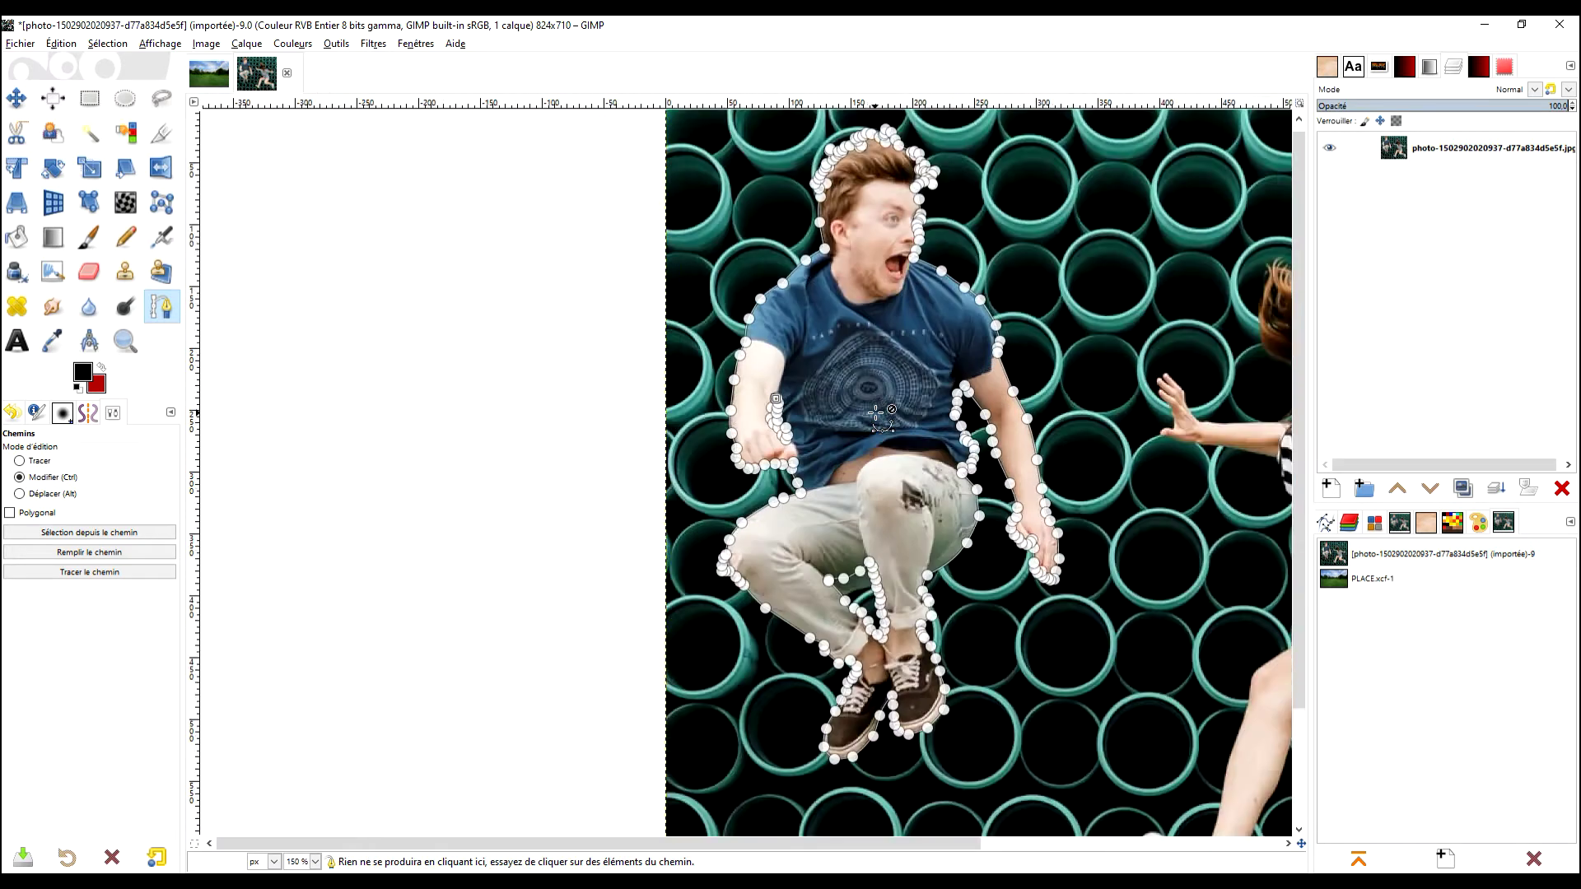
{"action": "scroll", "coordinate": [885, 395], "scroll_direction": "up", "scroll_amount": 3}
{"action": "scroll", "coordinate": [889, 397], "scroll_direction": "right", "scroll_amount": 2}
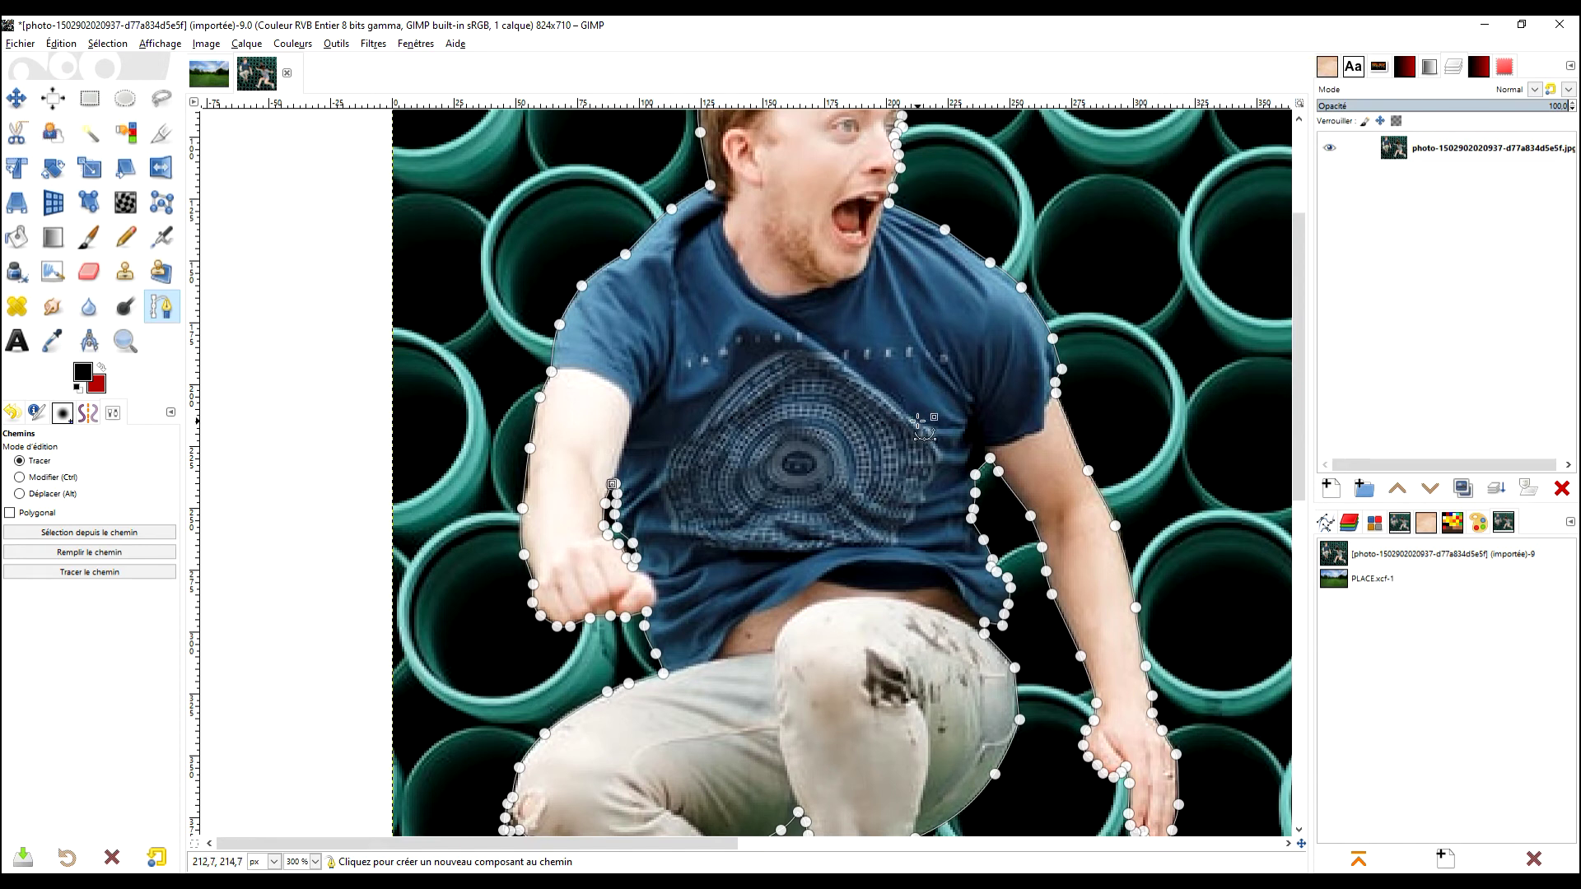
{"action": "key", "text": "Return"}
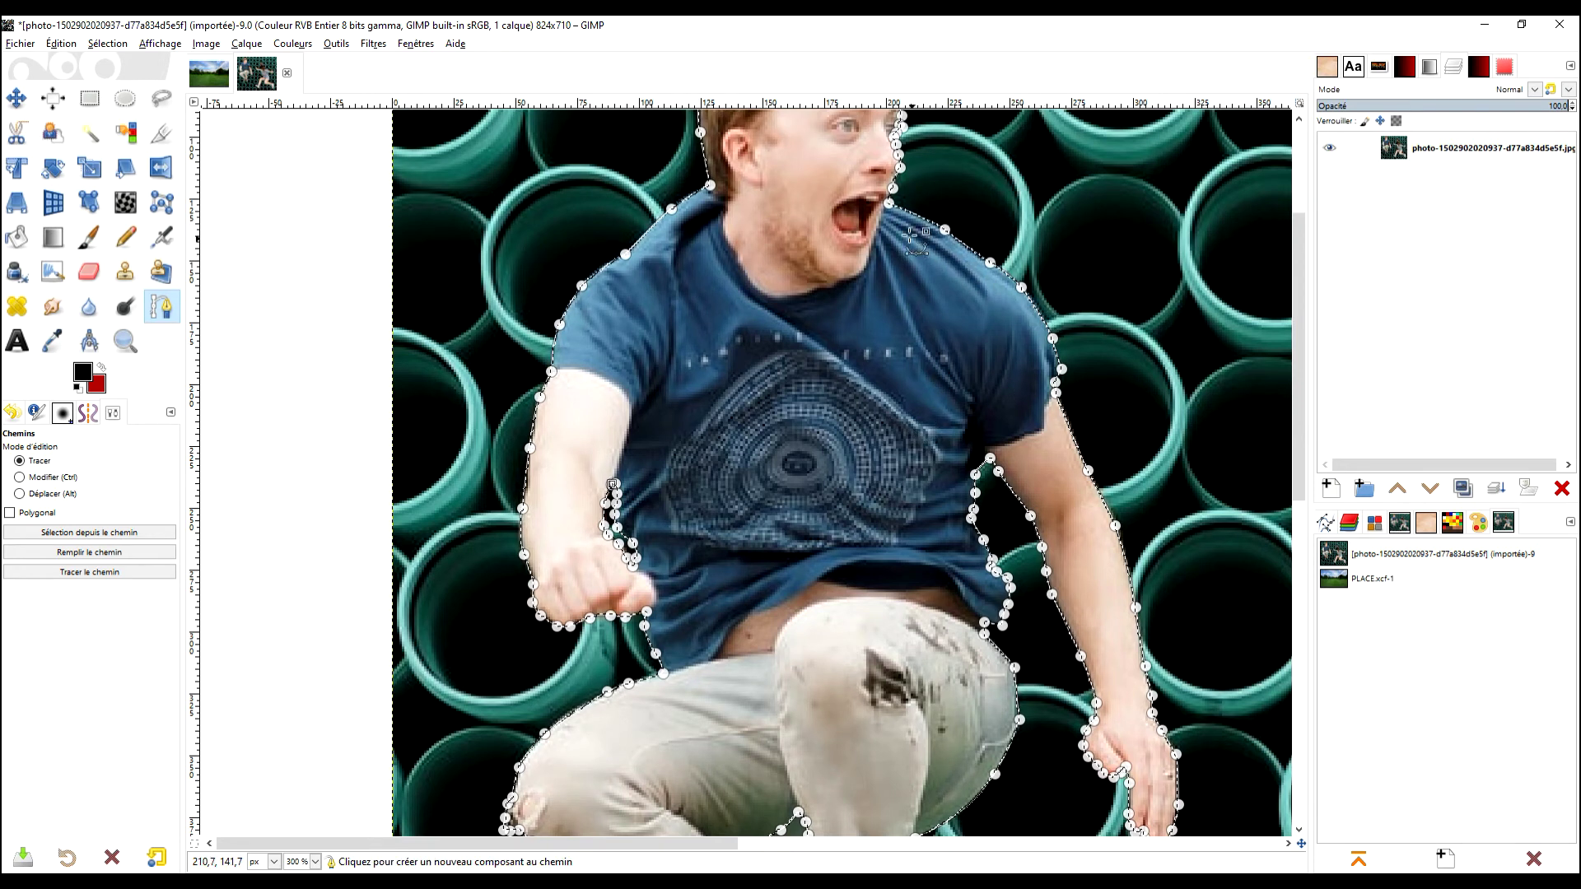
{"action": "left_click", "coordinate": [1325, 523]}
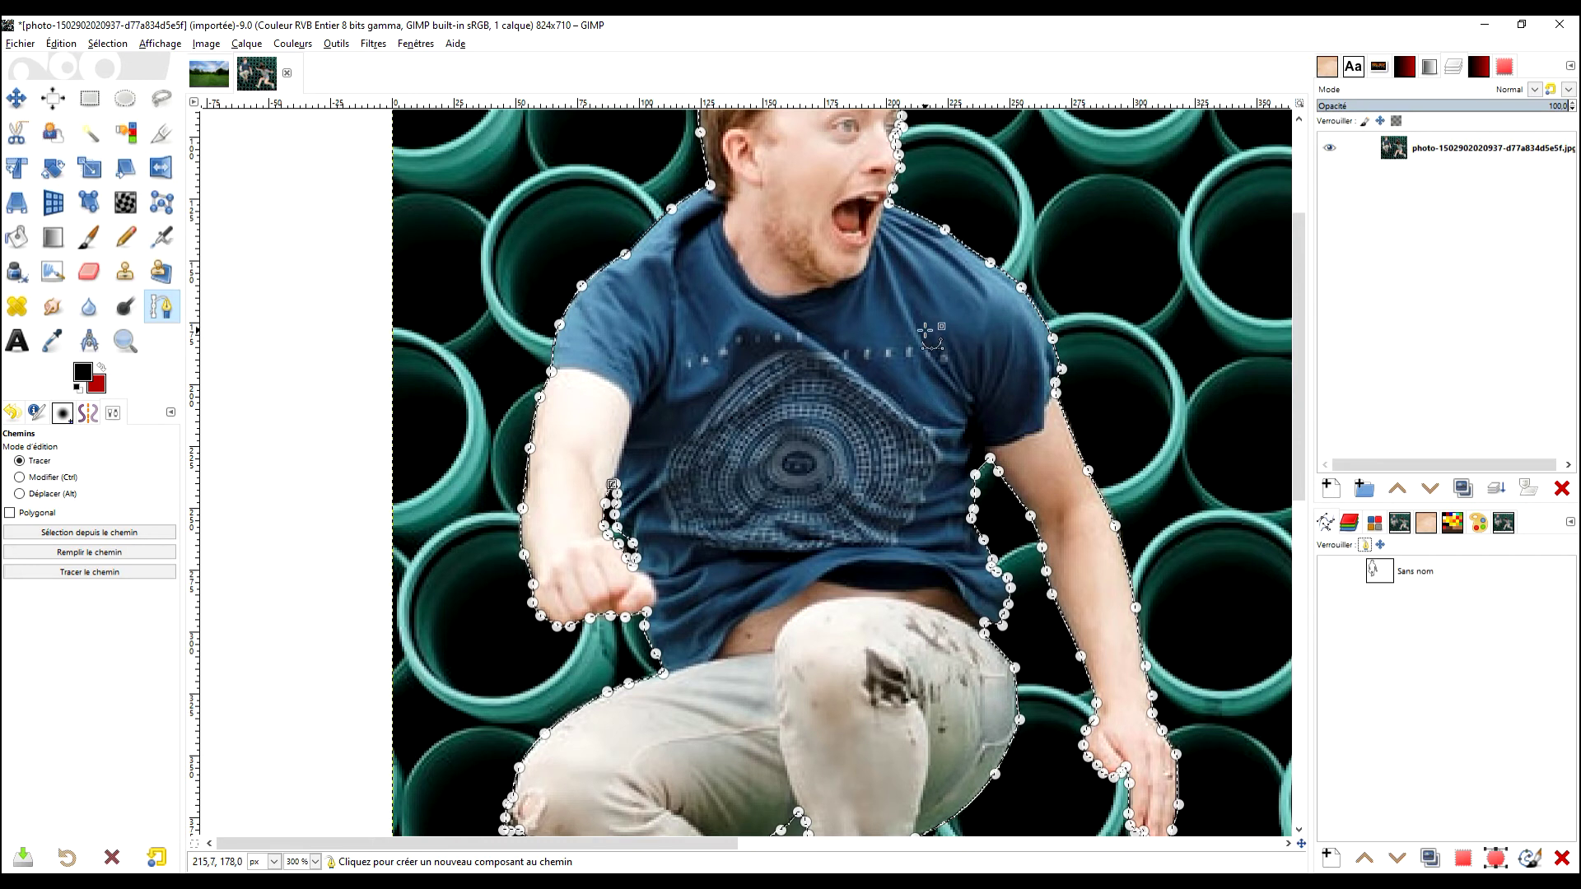
- Cut the selected man out of the photo to the clipboard
{"action": "key", "text": "1"}
{"action": "left_click_drag", "start_coordinate": [1040, 264], "coordinate": [961, 295]}
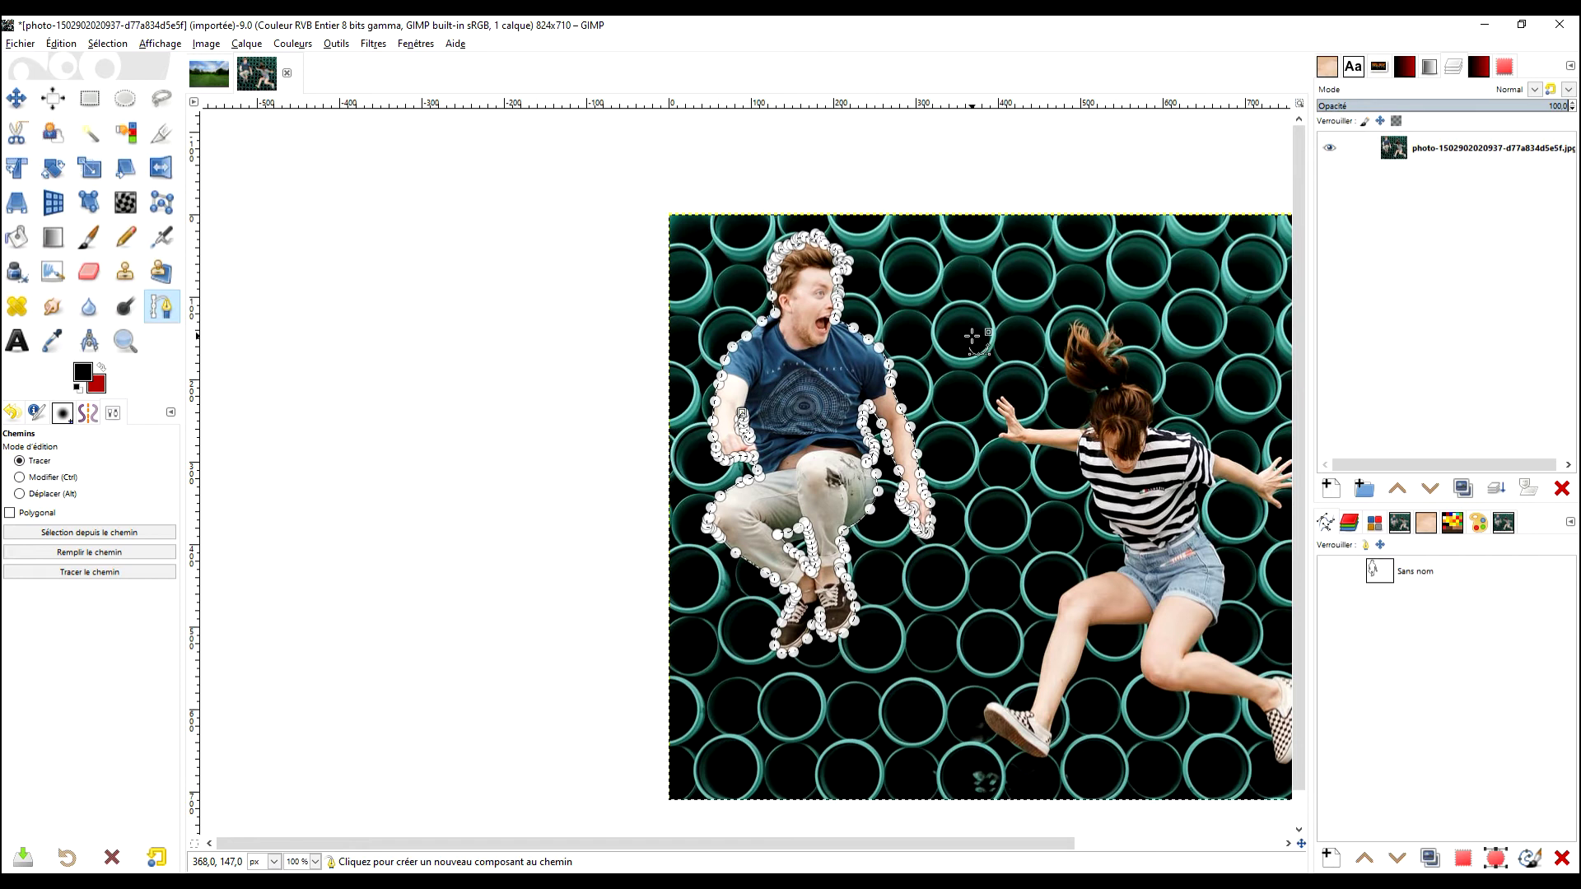
{"action": "scroll", "coordinate": [778, 440], "scroll_direction": "up", "scroll_amount": 1}
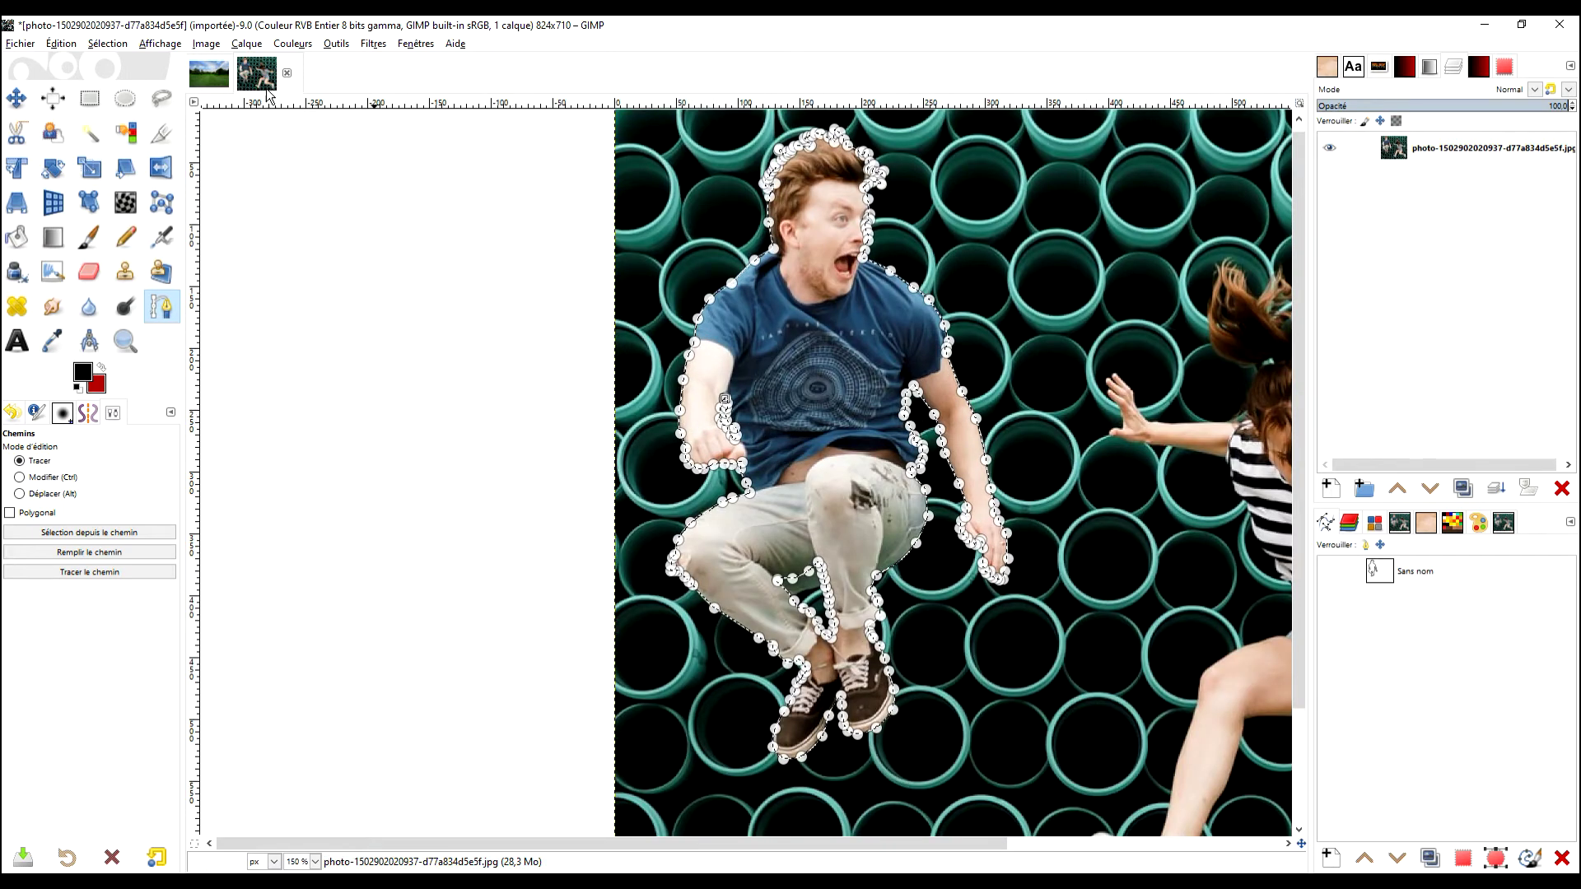
{"action": "left_click", "coordinate": [62, 43]}
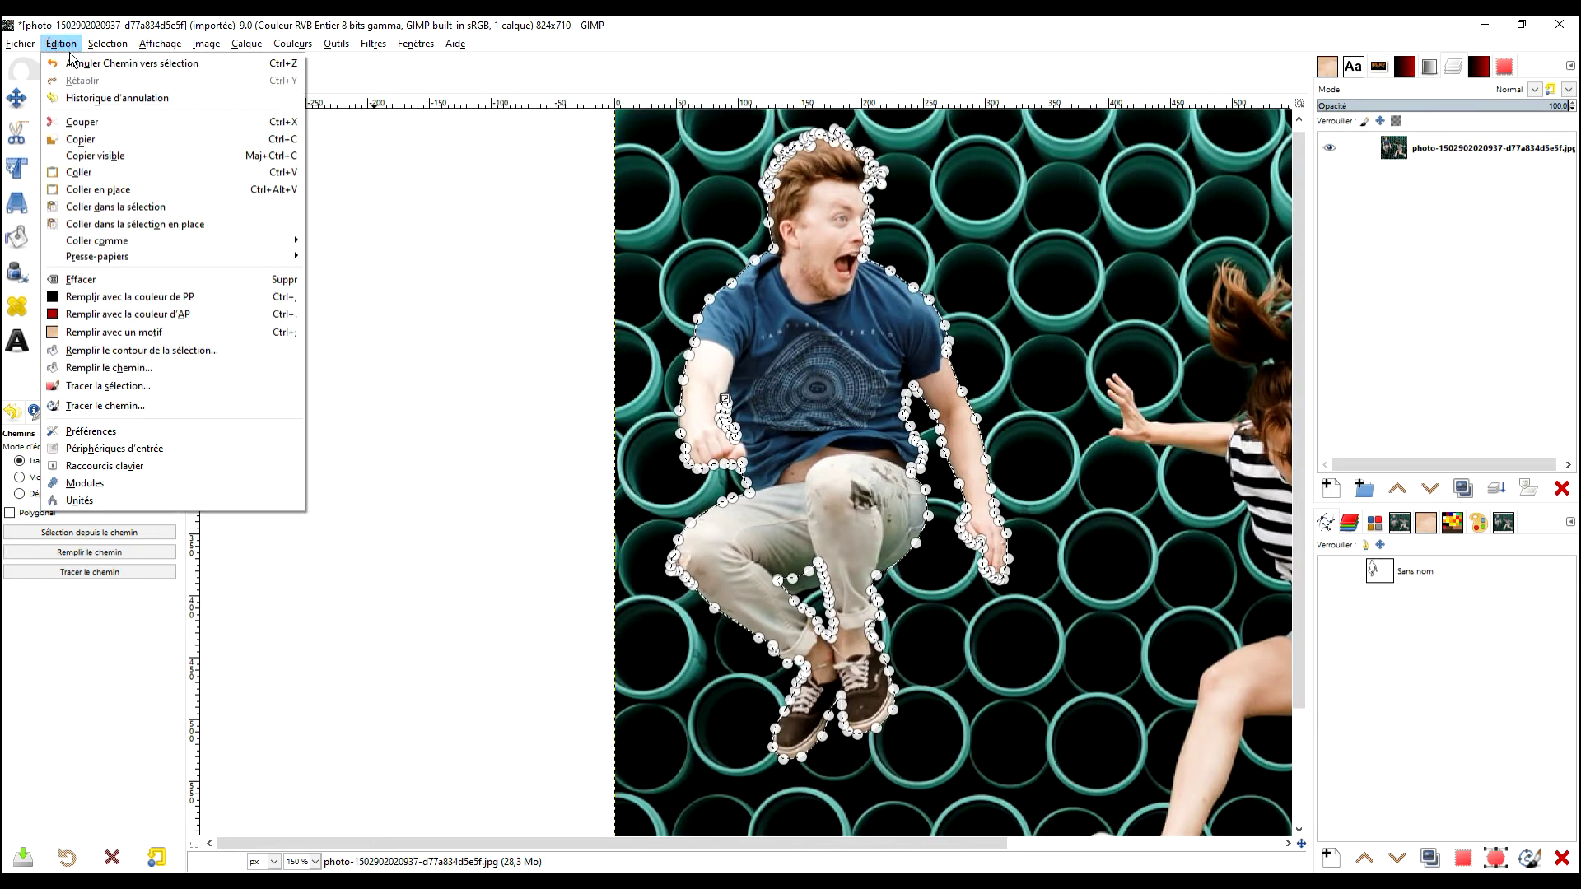
{"action": "left_click", "coordinate": [85, 123]}
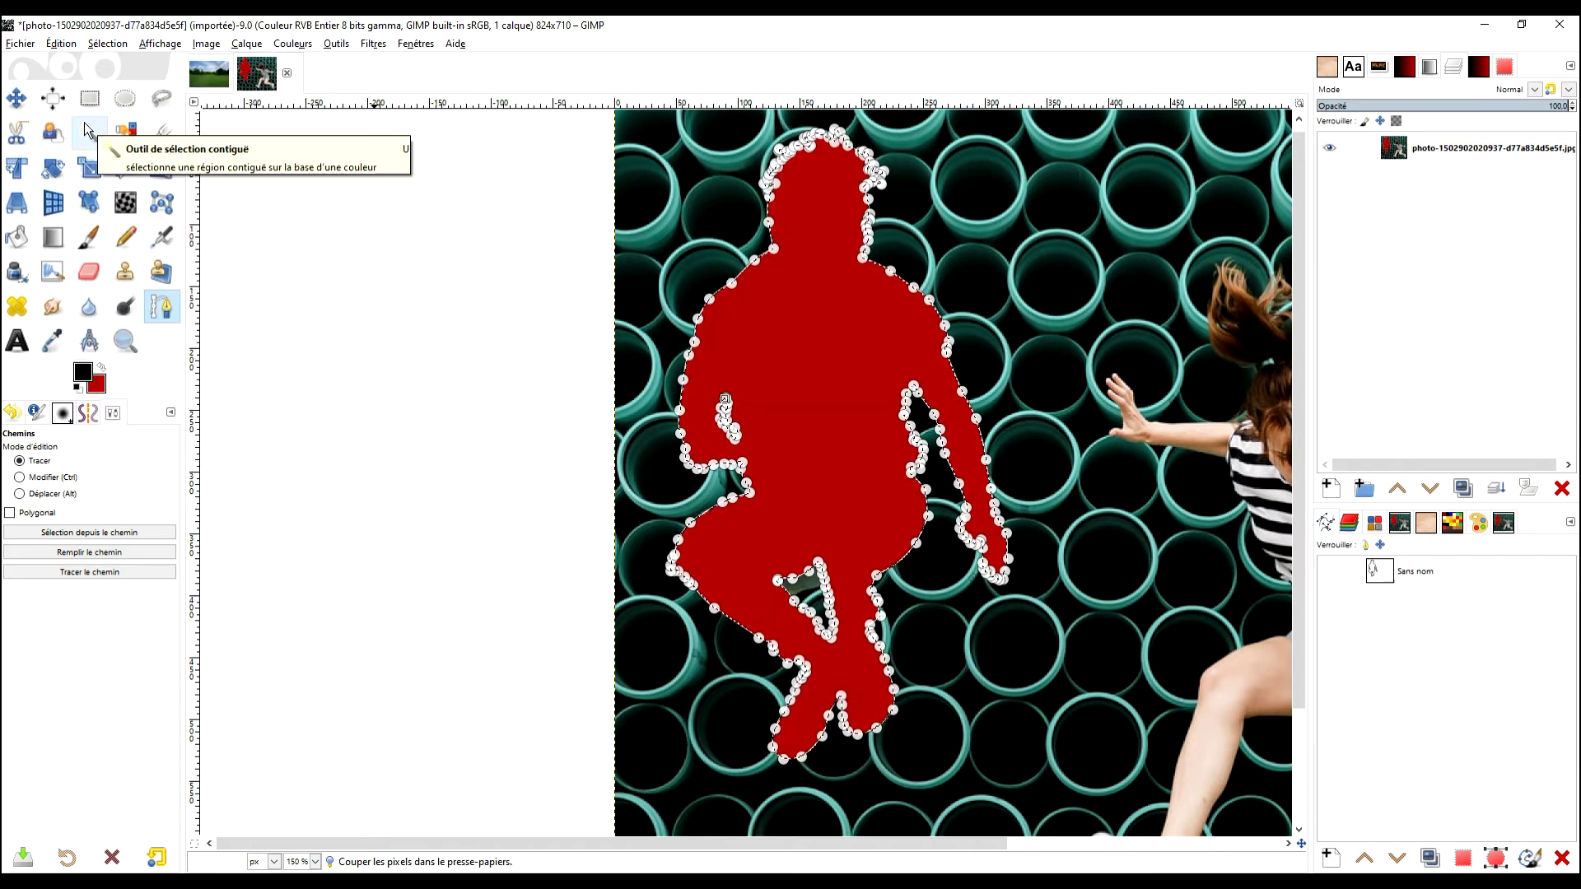
- Paste the cut-out man as a new layer into the park image PLACE.xcf
{"action": "left_click", "coordinate": [217, 73]}
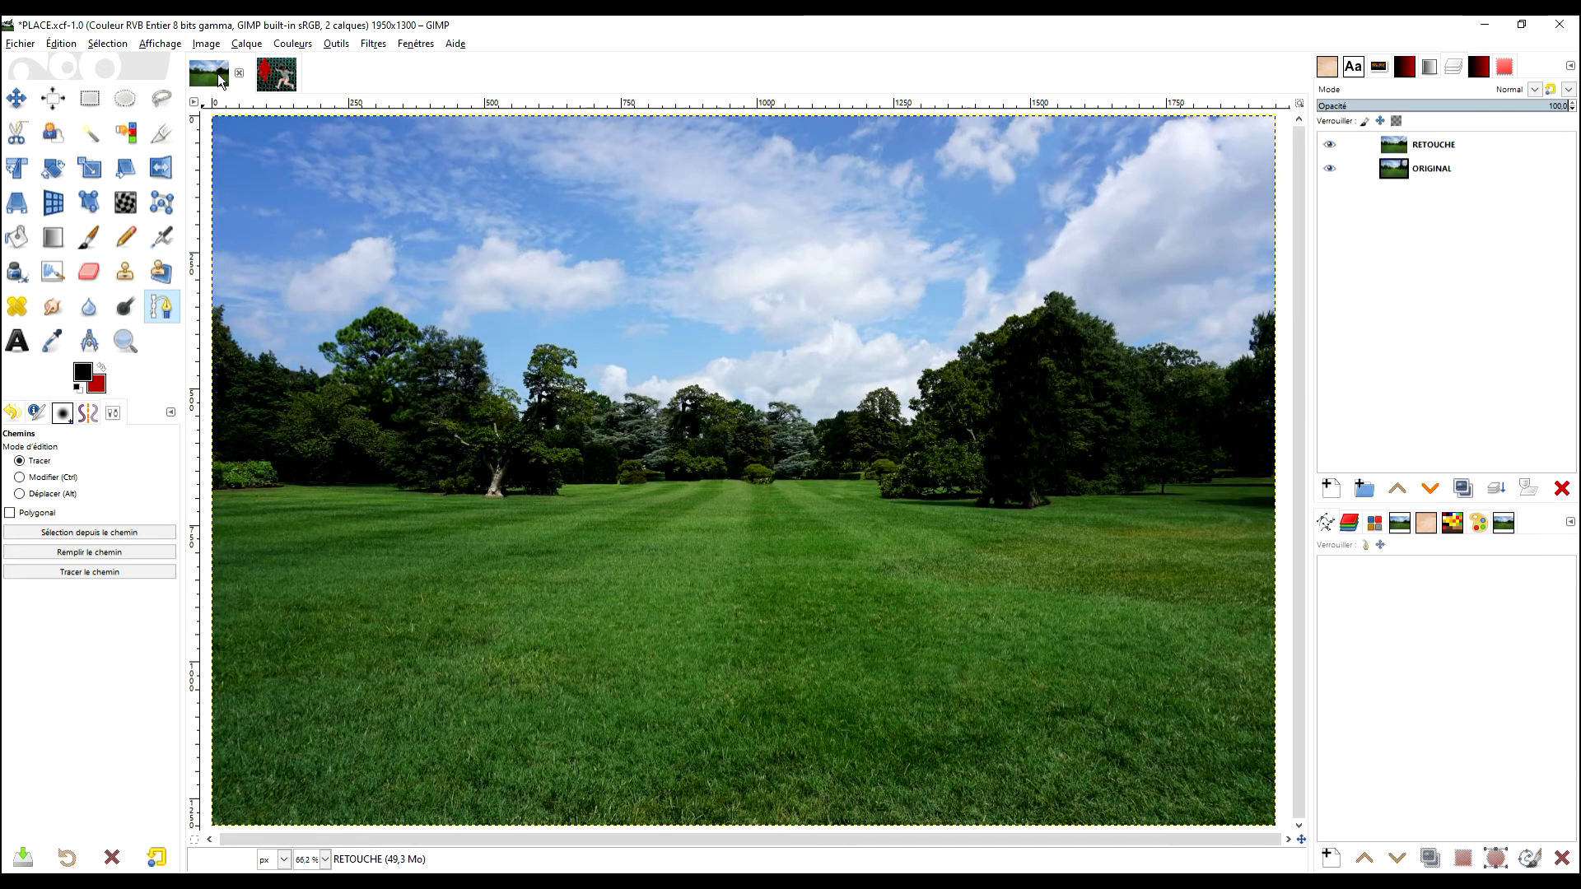
{"action": "left_click", "coordinate": [57, 48]}
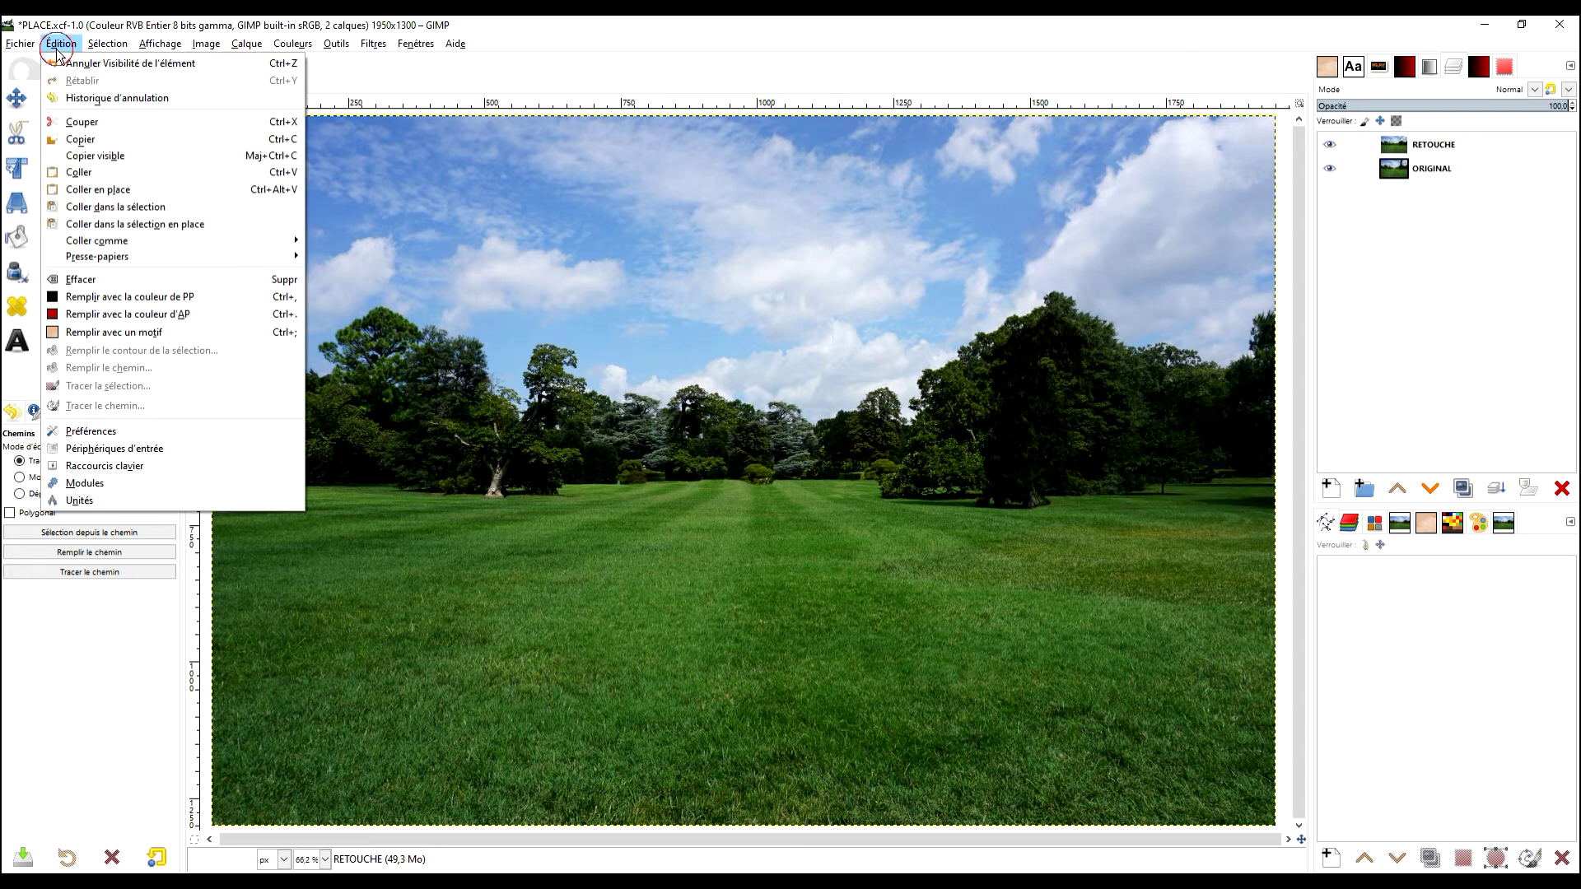
{"action": "mouse_move", "coordinate": [113, 243]}
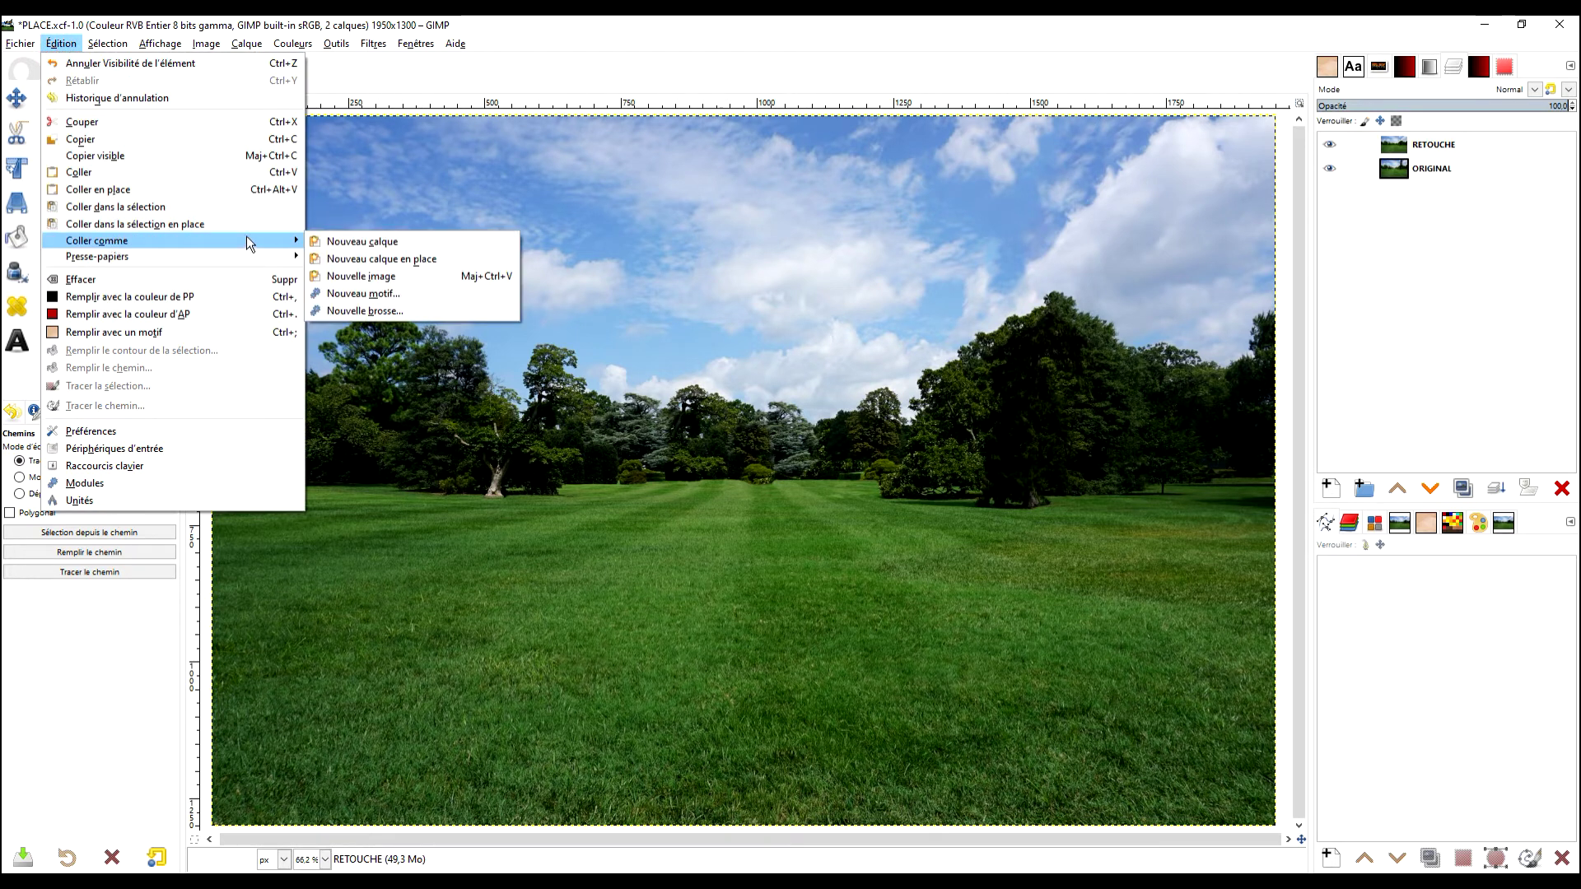
{"action": "left_click", "coordinate": [388, 242]}
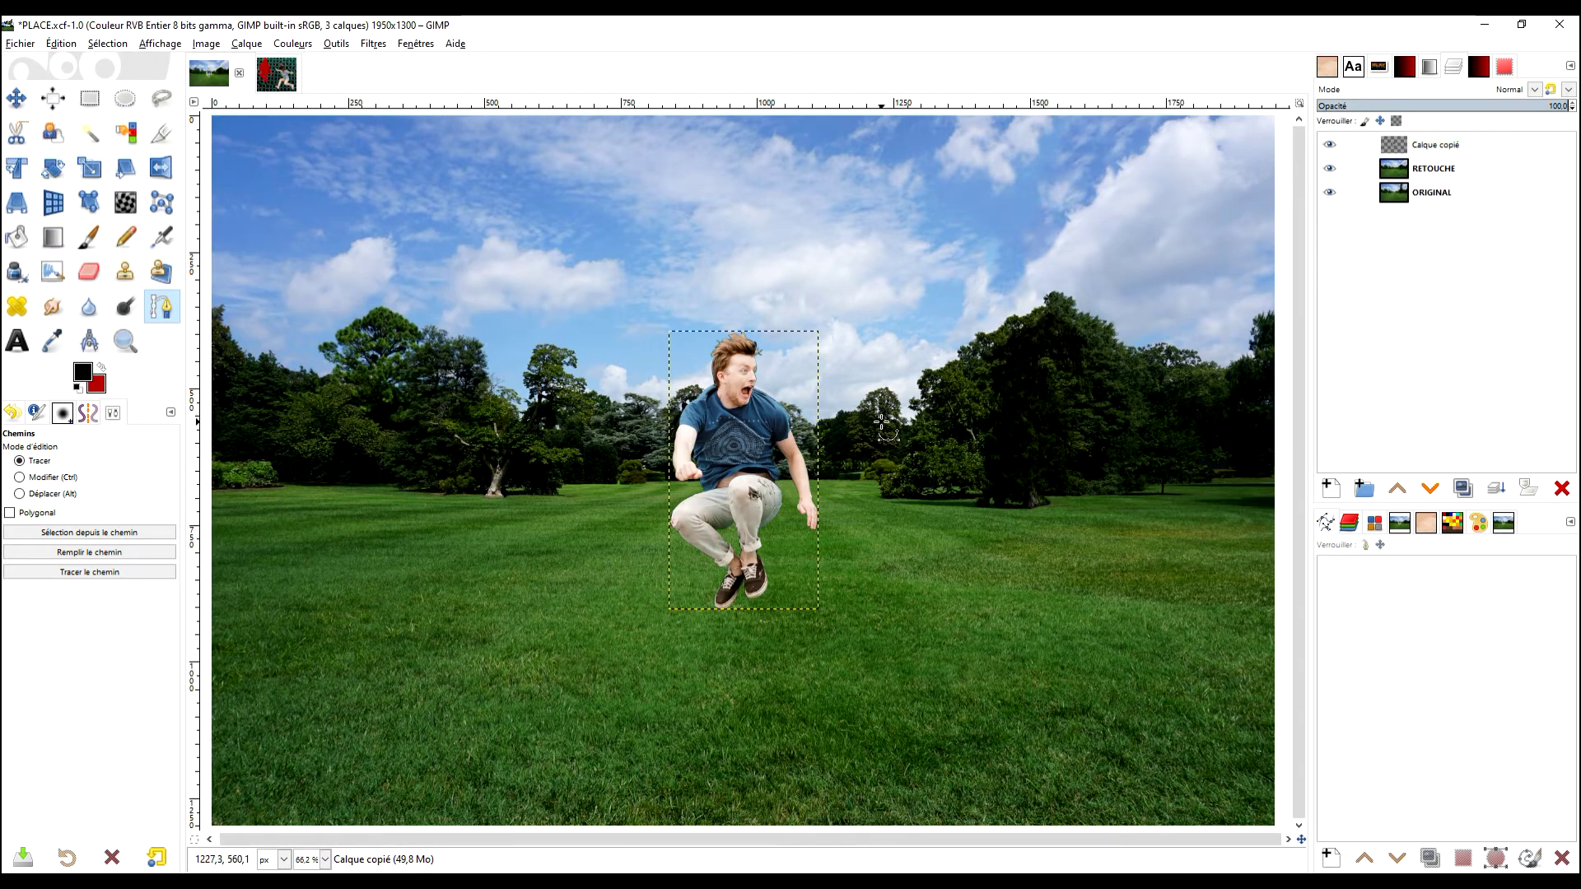
- Move the man's layer to the left part of the park, in front of the trees
{"action": "left_click", "coordinate": [10, 104]}
{"action": "left_click_drag", "start_coordinate": [742, 447], "coordinate": [401, 406]}
{"action": "scroll", "coordinate": [589, 421], "scroll_direction": "down", "scroll_amount": 1, "text": "ctrl"}
{"action": "scroll", "coordinate": [580, 417], "scroll_direction": "up", "scroll_amount": 1, "text": "ctrl"}
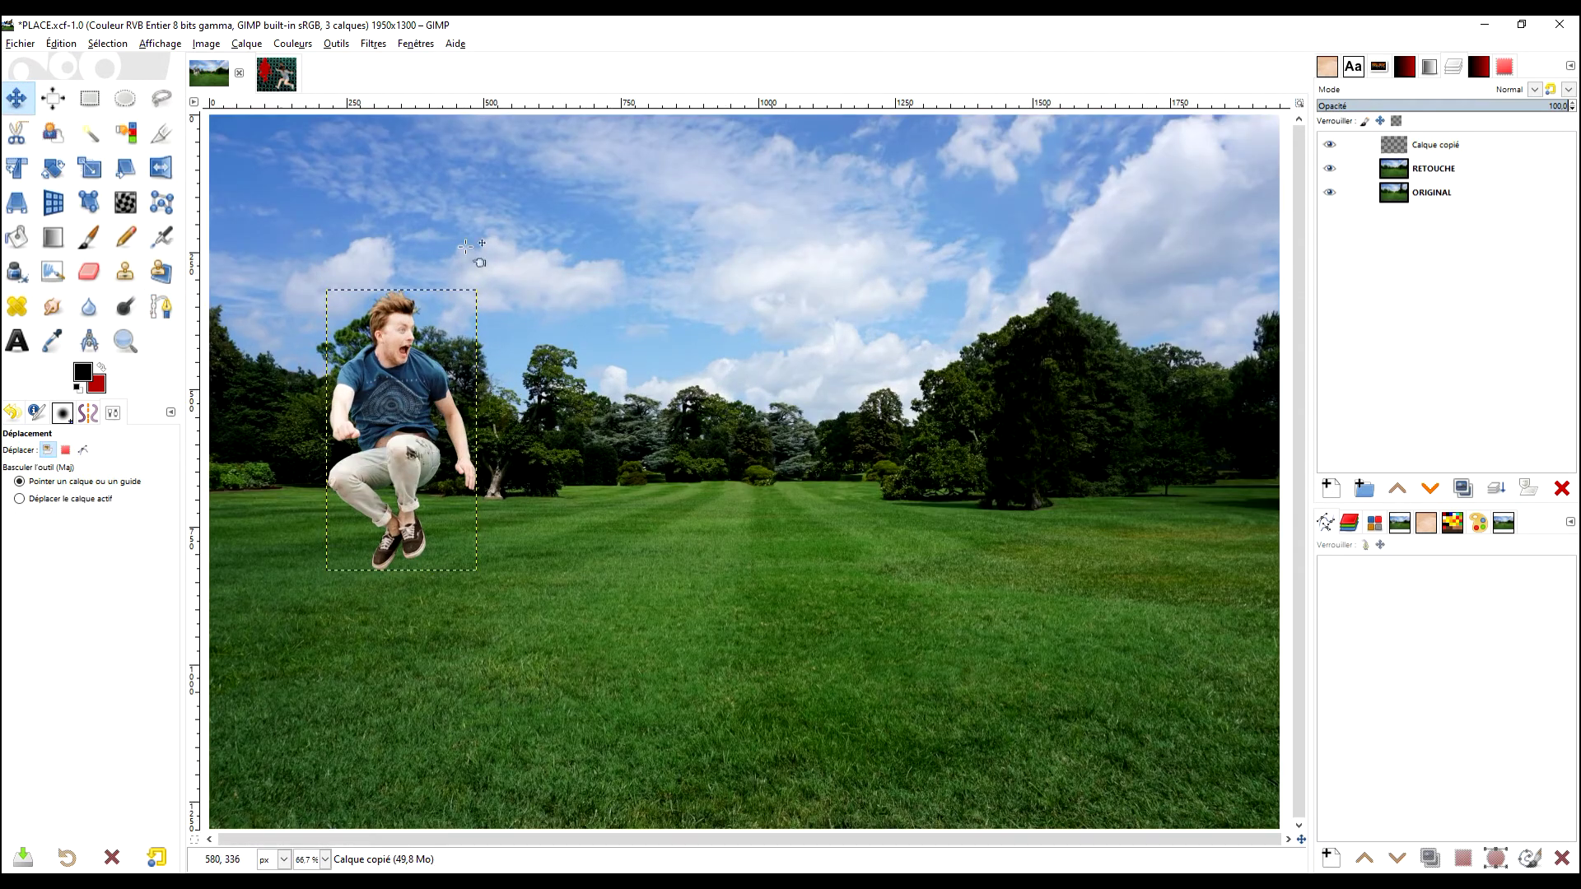
- Return to the photo of the jumping couple and clear the selection around the cut-out man
{"action": "left_click", "coordinate": [280, 76]}
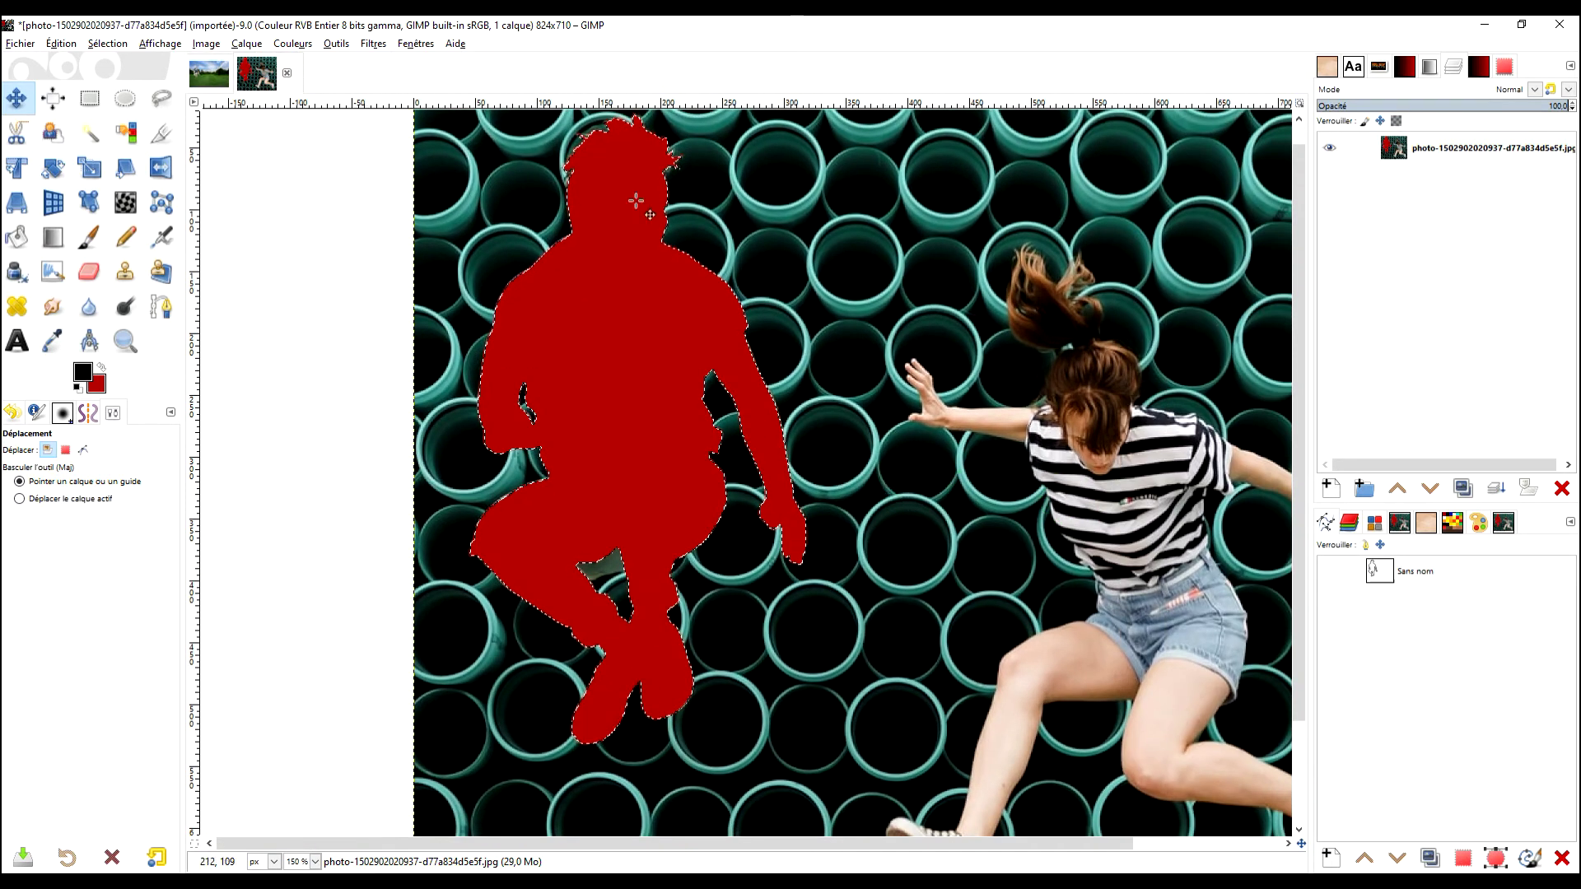
{"action": "left_click", "coordinate": [89, 98]}
{"action": "left_click", "coordinate": [303, 248]}
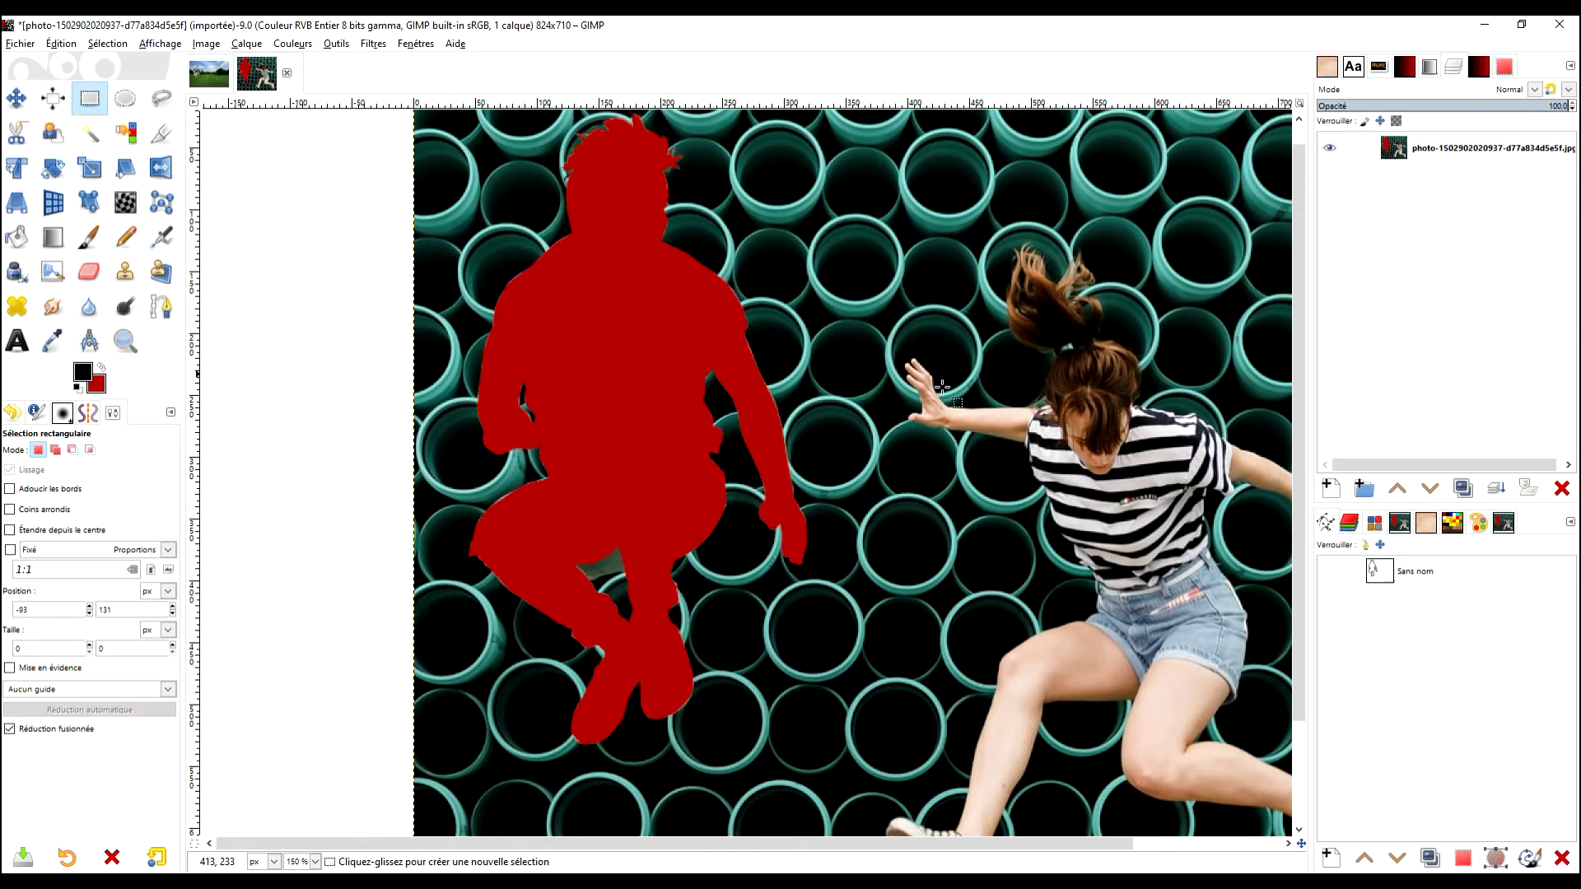
- Examine the pasted man's hair edges and his placement in the park image
{"action": "left_click", "coordinate": [216, 77]}
{"action": "scroll", "coordinate": [441, 375], "scroll_direction": "up", "scroll_amount": 2, "text": "ctrl"}
{"action": "left_click_drag", "start_coordinate": [360, 340], "coordinate": [457, 373]}
{"action": "scroll", "coordinate": [456, 373], "scroll_direction": "up", "scroll_amount": 2, "text": "ctrl"}
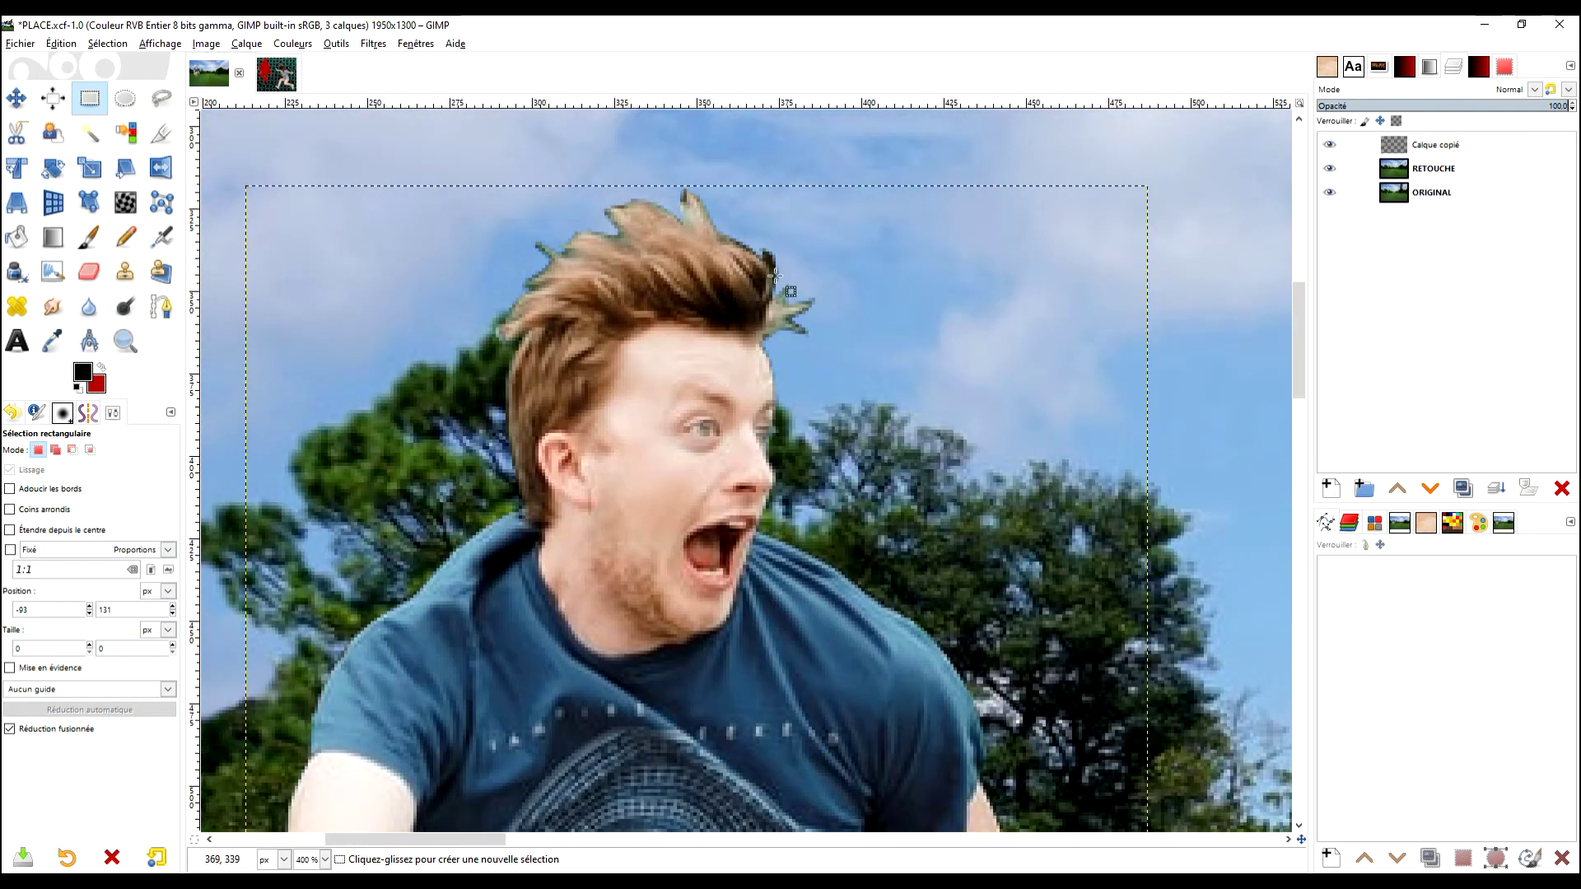
{"action": "scroll", "coordinate": [799, 490], "scroll_direction": "down", "scroll_amount": 3, "text": "ctrl"}
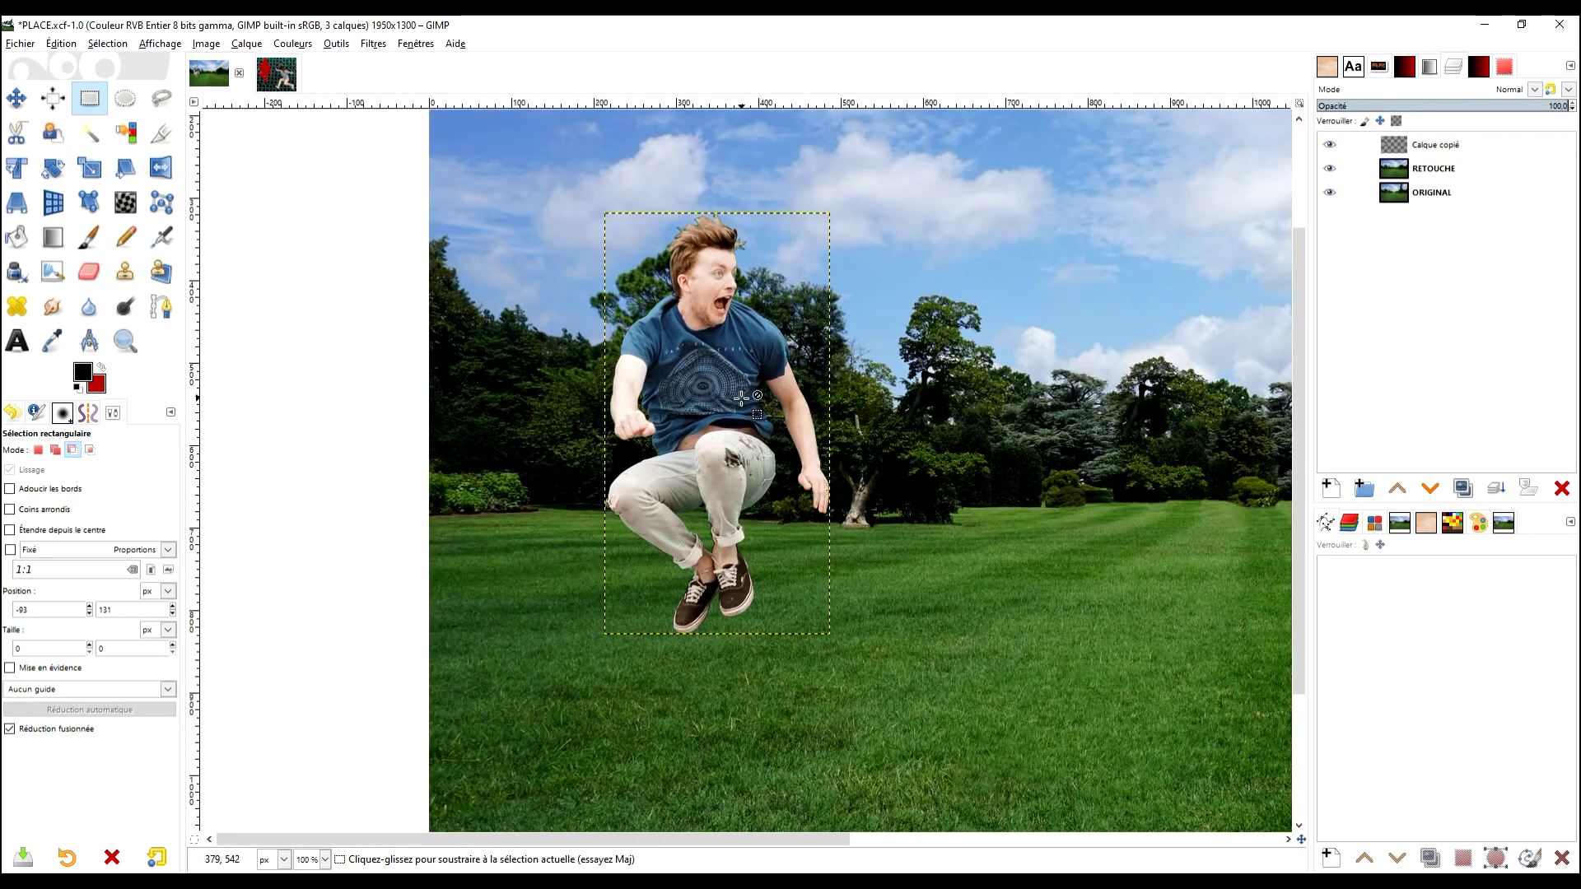
{"action": "scroll", "coordinate": [694, 511], "scroll_direction": "down", "scroll_amount": 2, "text": "ctrl"}
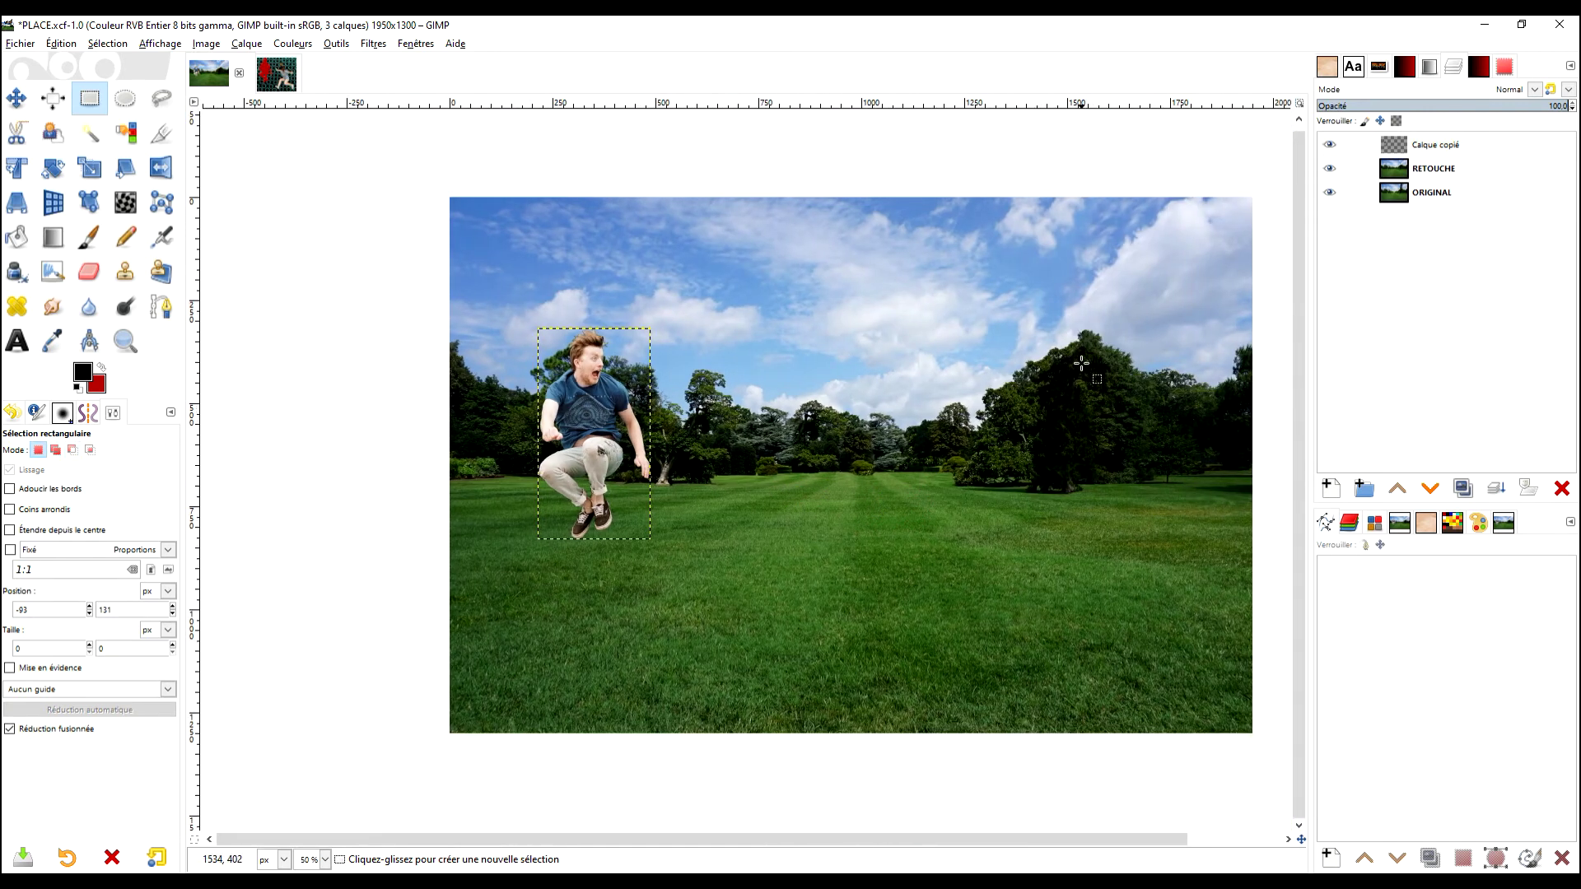
{"action": "left_click_drag", "start_coordinate": [790, 417], "coordinate": [722, 458]}
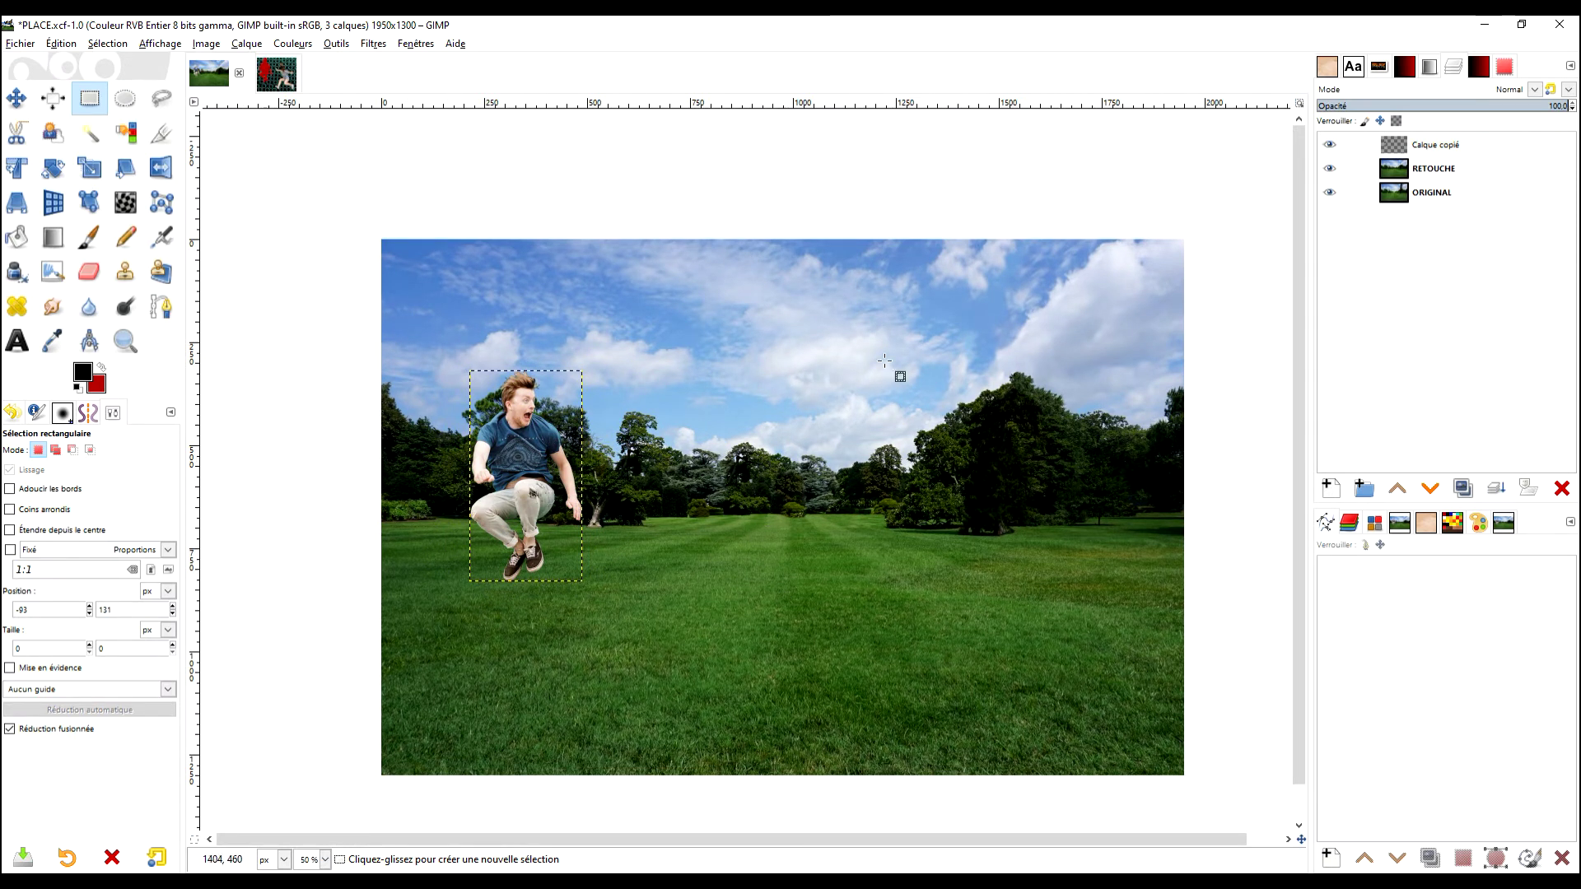
{"action": "scroll", "coordinate": [736, 539], "scroll_direction": "up", "scroll_amount": 2, "text": "ctrl"}
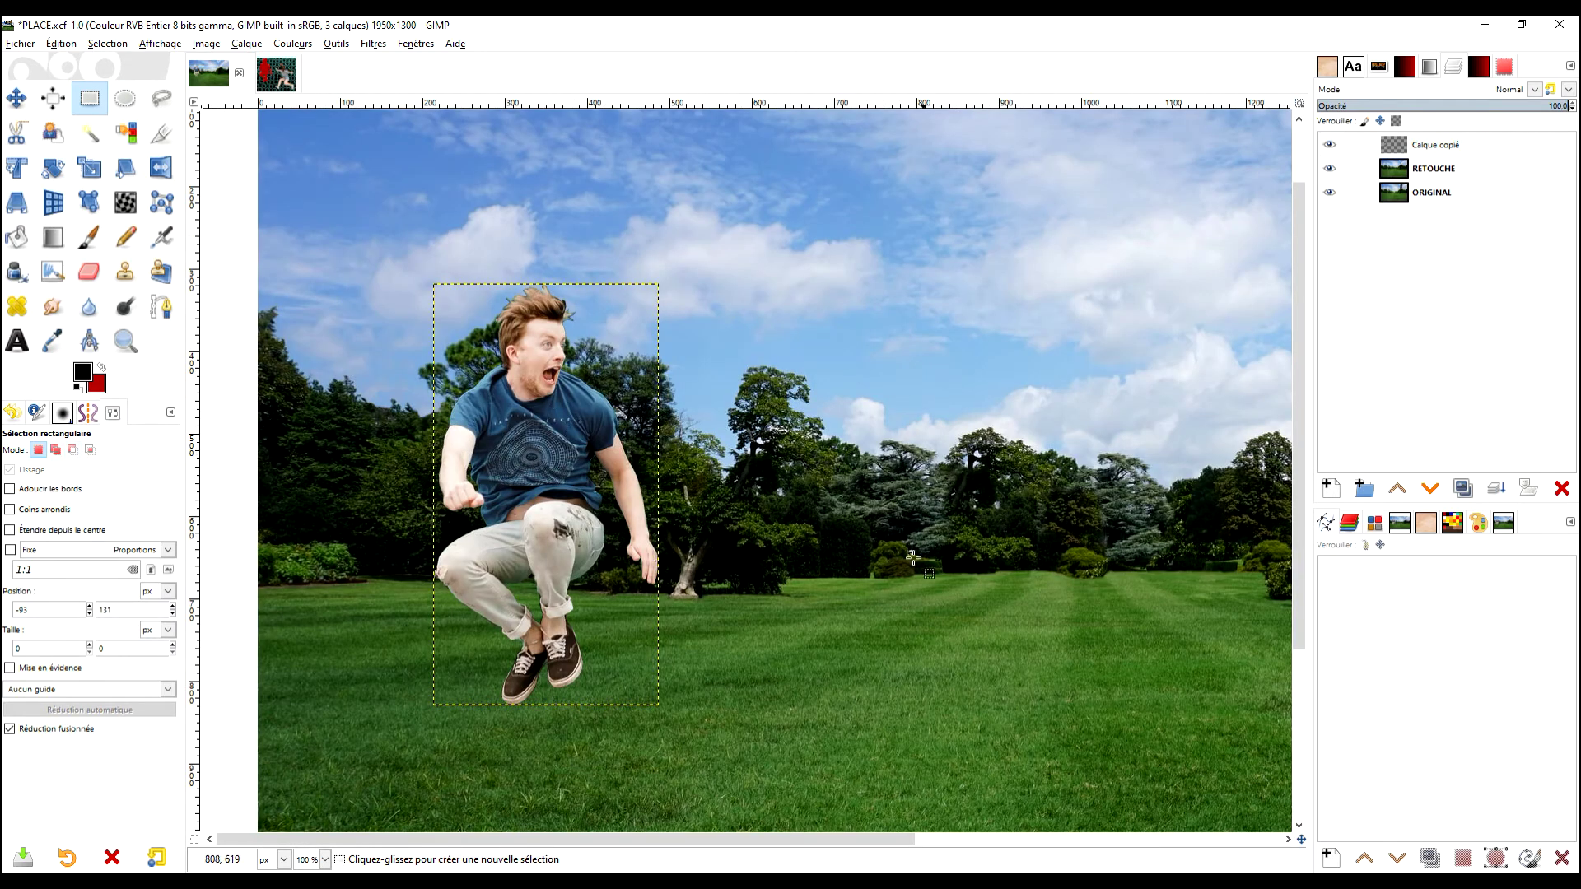
{"action": "scroll", "coordinate": [930, 526], "scroll_direction": "down", "scroll_amount": 2, "text": "ctrl"}
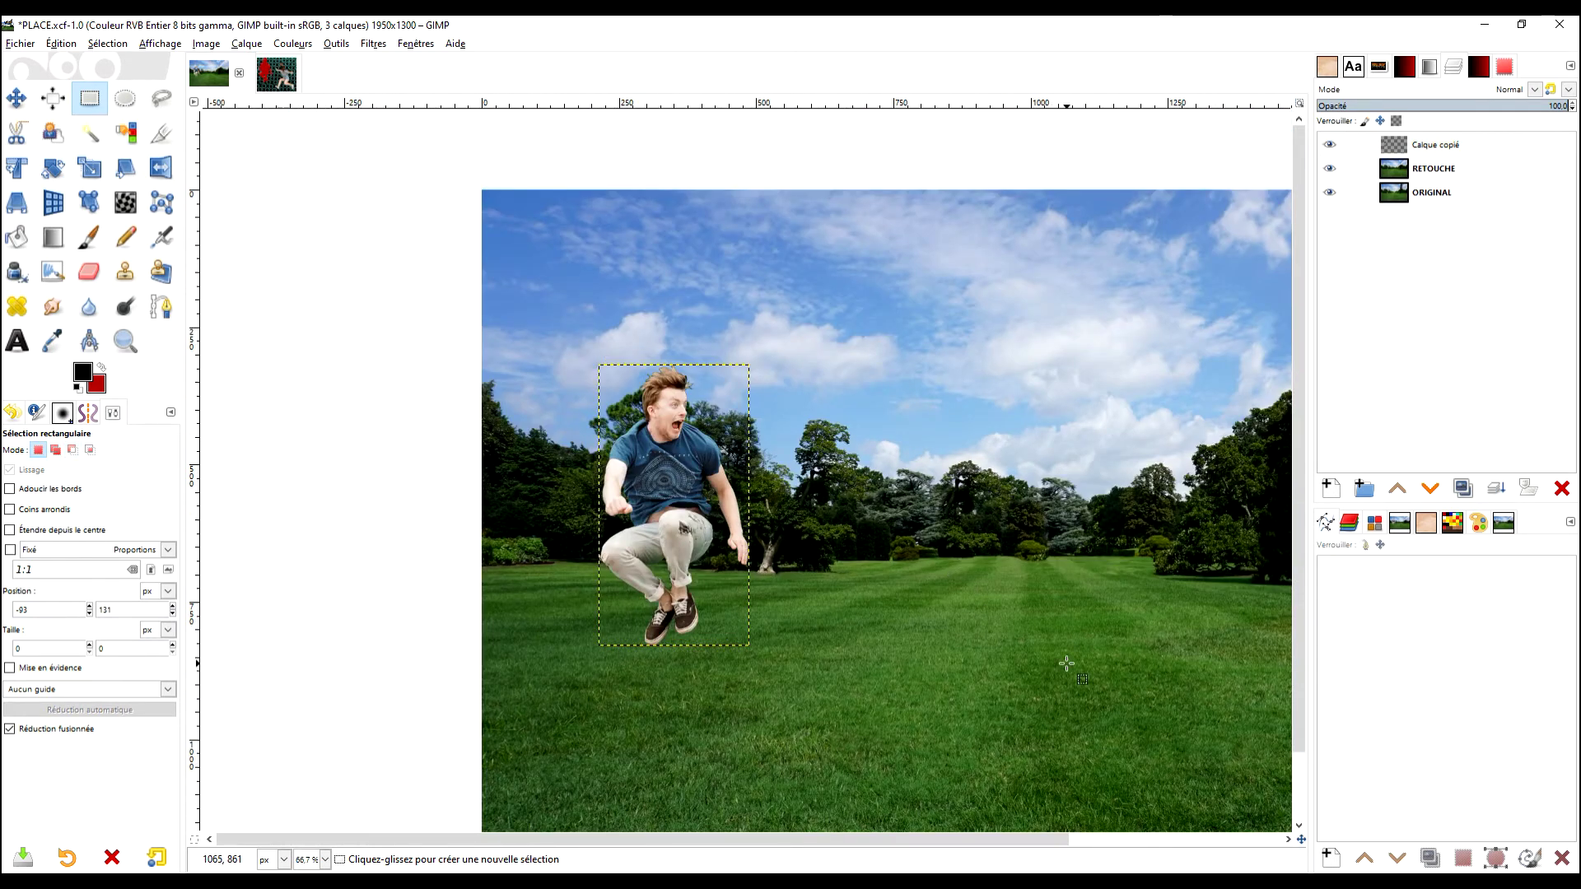
{"action": "scroll", "coordinate": [938, 568], "scroll_direction": "up", "scroll_amount": 1, "text": "ctrl"}
{"action": "scroll", "coordinate": [905, 600], "scroll_direction": "down", "scroll_amount": 1, "text": "ctrl"}
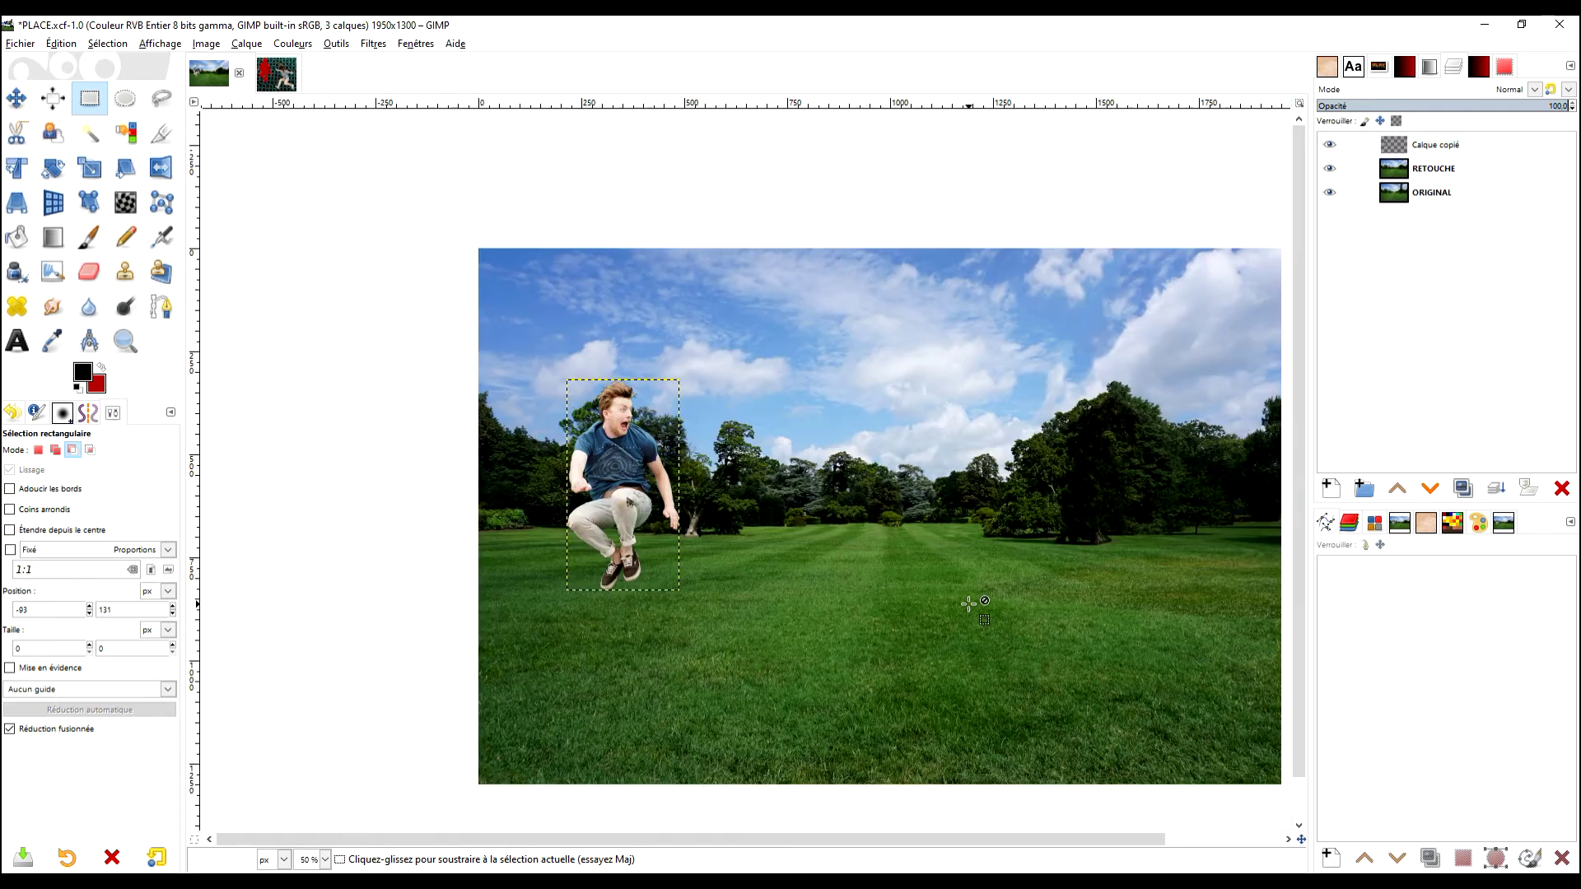
{"action": "scroll", "coordinate": [815, 581], "scroll_direction": "up", "scroll_amount": 2, "text": "ctrl"}
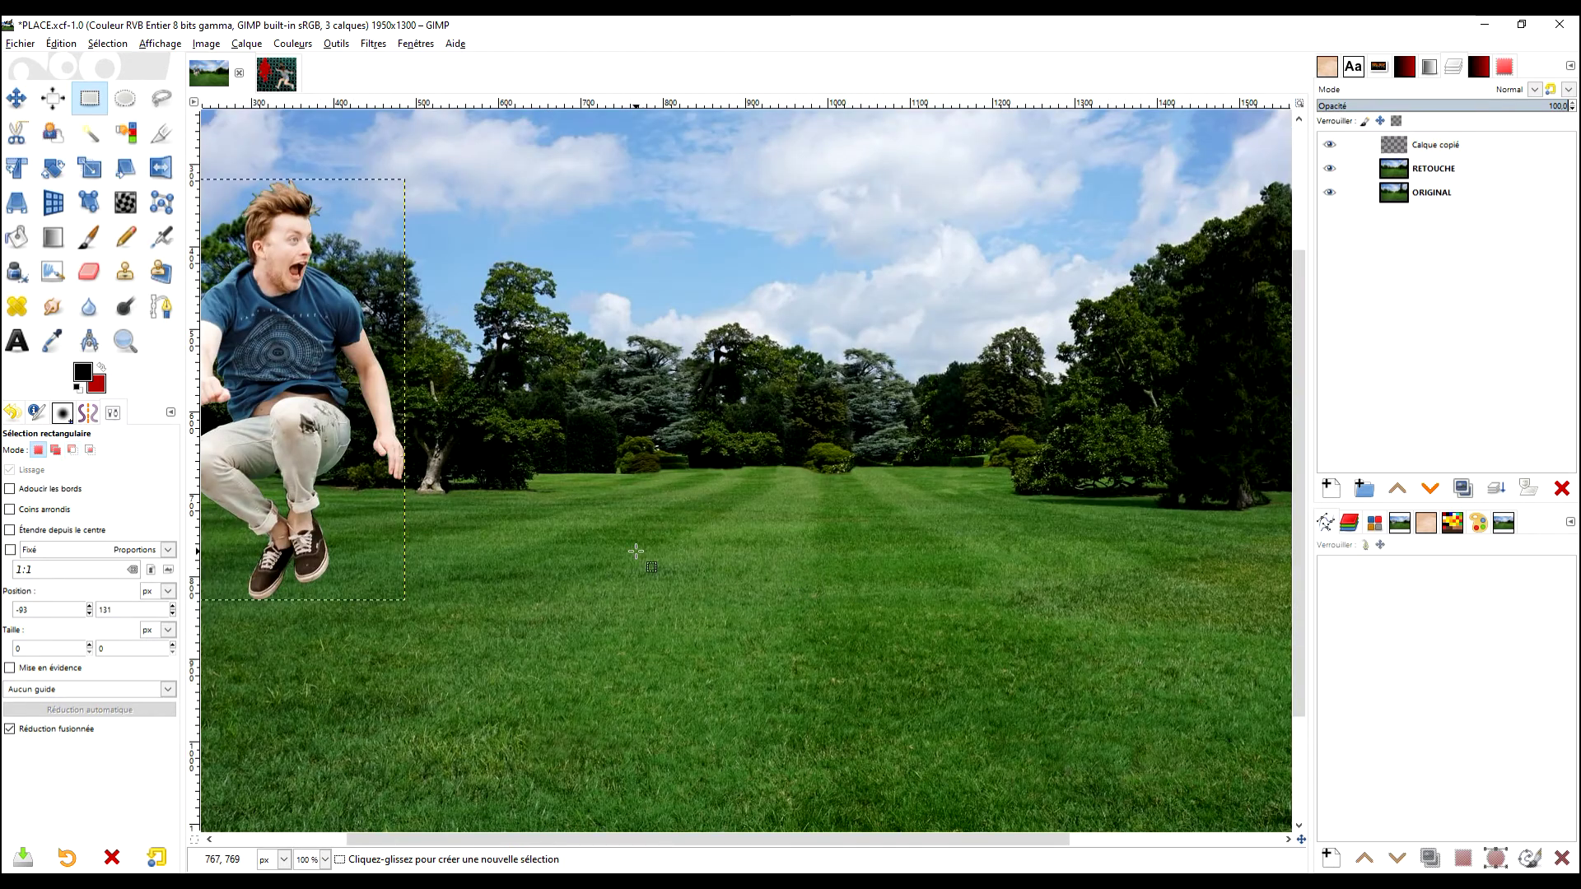
- In the couple photo, start a new path on the jumping woman's extended lower leg and trace down to the ankle
{"action": "left_click", "coordinate": [279, 75]}
{"action": "left_click_drag", "start_coordinate": [1234, 628], "coordinate": [1015, 429]}
{"action": "scroll", "coordinate": [1015, 429], "scroll_direction": "right", "scroll_amount": 4}
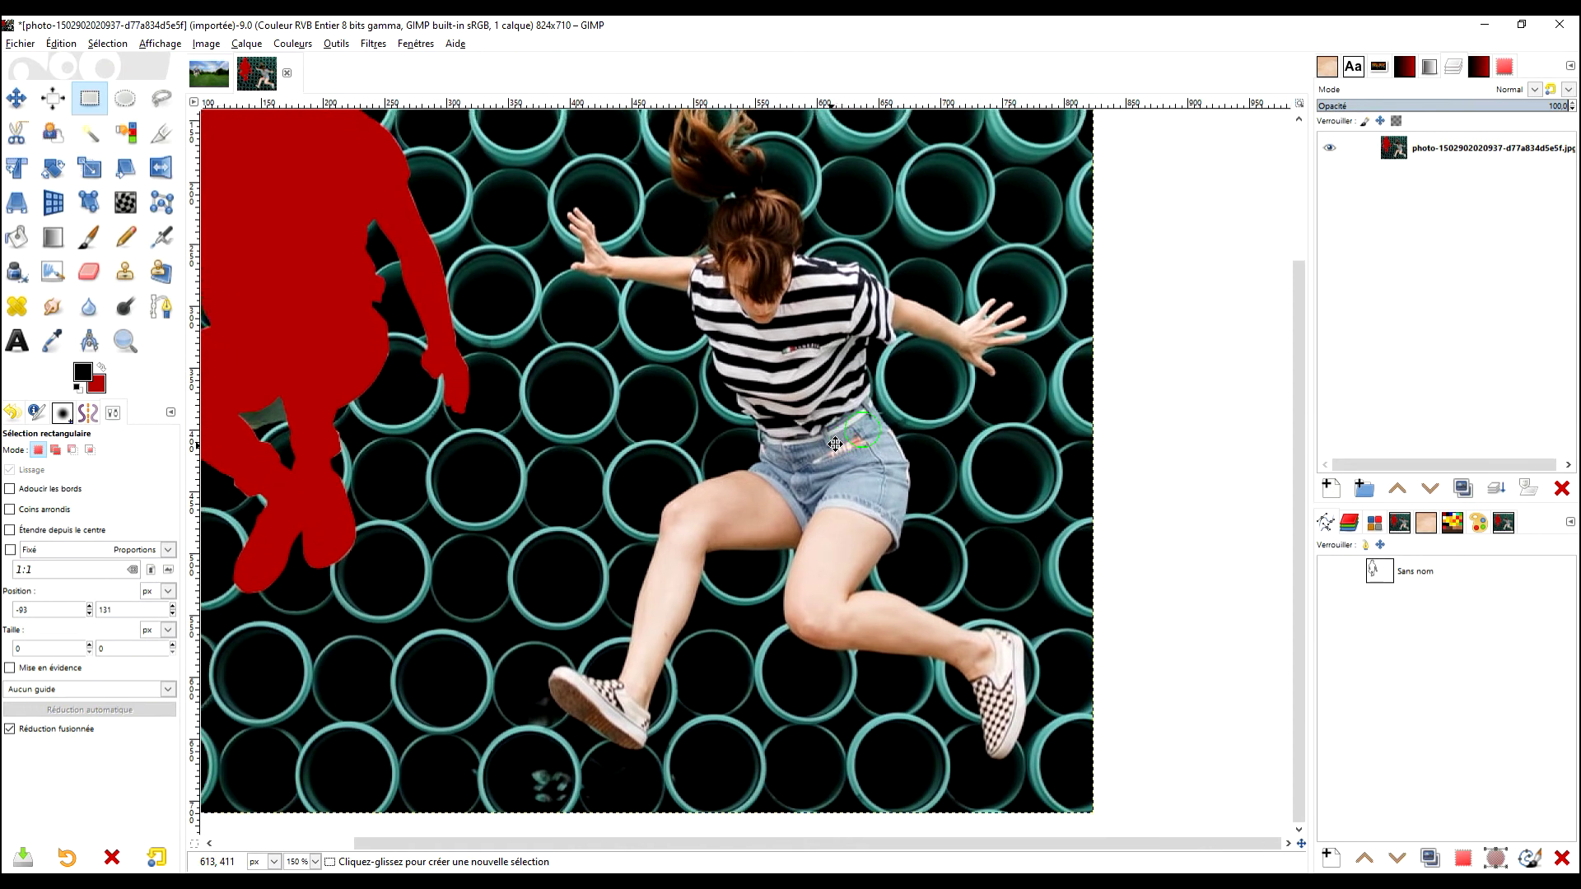
{"action": "scroll", "coordinate": [616, 663], "scroll_direction": "up", "scroll_amount": 2, "text": "ctrl"}
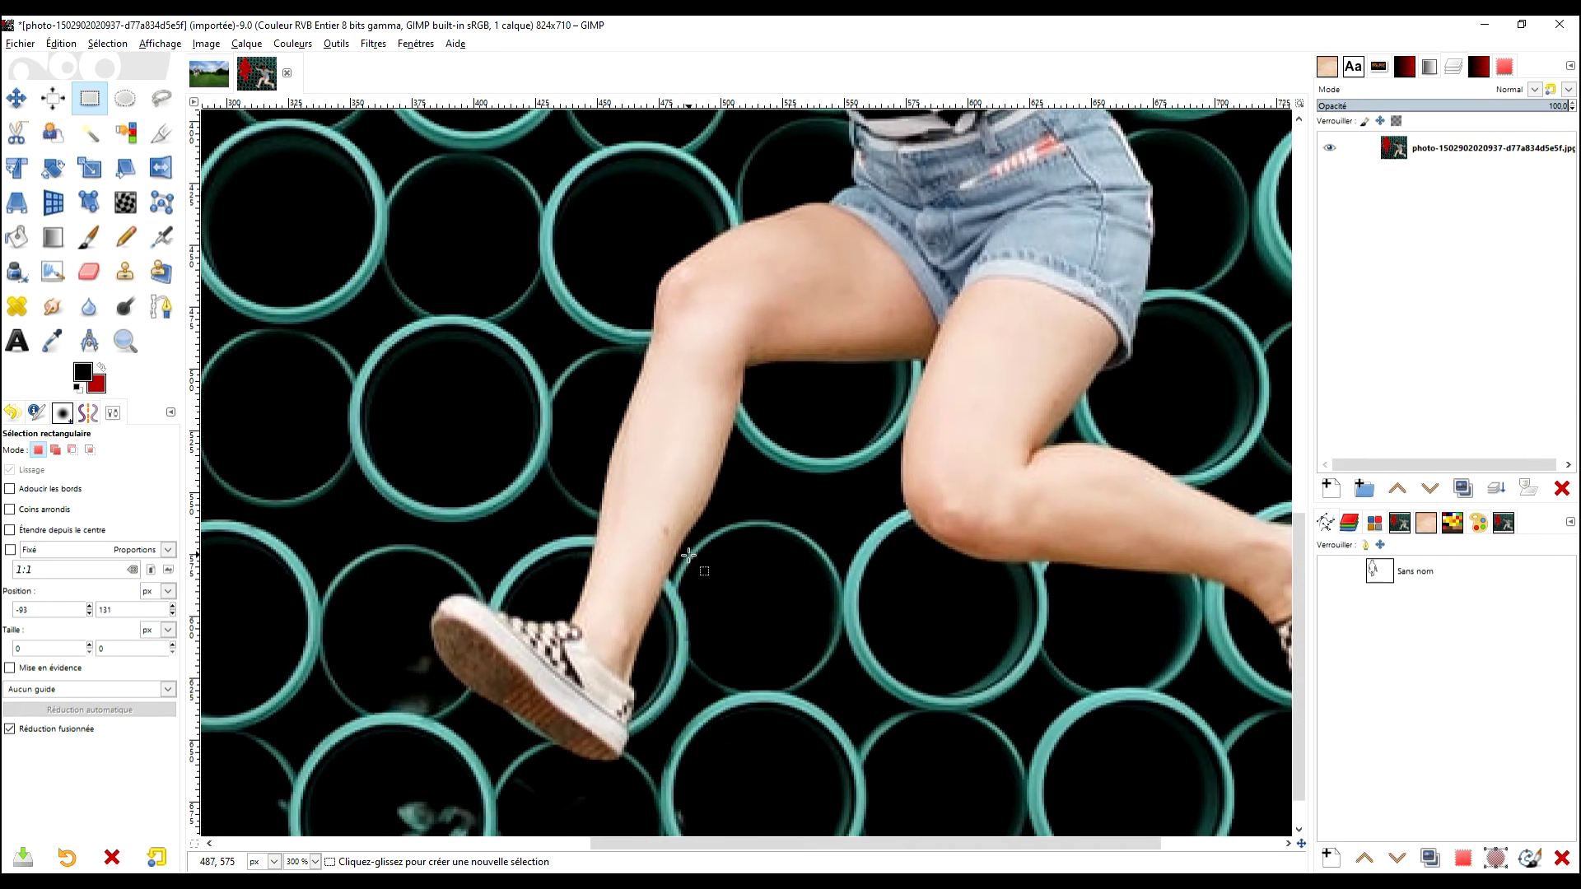
{"action": "mouse_move", "coordinate": [628, 664]}
{"action": "left_mouse_down"}
{"action": "mouse_move", "coordinate": [656, 592]}
{"action": "mouse_move", "coordinate": [616, 646]}
{"action": "left_mouse_up"}
{"action": "left_click", "coordinate": [154, 308]}
{"action": "scroll", "coordinate": [645, 695], "scroll_direction": "up", "scroll_amount": 3, "text": "ctrl"}
{"action": "left_click", "coordinate": [666, 455]}
{"action": "left_click", "coordinate": [656, 523]}
{"action": "left_click", "coordinate": [649, 574]}
- Continue the path around the heel, sole and toe of the woman's first checkered shoe
{"action": "left_click_drag", "start_coordinate": [582, 639], "coordinate": [555, 634]}
{"action": "left_click_drag", "start_coordinate": [600, 507], "coordinate": [570, 478]}
{"action": "left_click_drag", "start_coordinate": [536, 381], "coordinate": [540, 331]}
{"action": "left_click_drag", "start_coordinate": [568, 315], "coordinate": [645, 298]}
{"action": "left_click", "coordinate": [705, 324]}
{"action": "mouse_move", "coordinate": [963, 307]}
{"action": "left_mouse_down"}
{"action": "mouse_move", "coordinate": [843, 554]}
{"action": "mouse_move", "coordinate": [868, 318]}
{"action": "left_mouse_up"}
- Trace the path up the woman's shin, over the knee and along the thigh to the side of her shorts
{"action": "mouse_move", "coordinate": [1043, 309]}
{"action": "left_mouse_down"}
{"action": "mouse_move", "coordinate": [1005, 469]}
{"action": "mouse_move", "coordinate": [865, 832]}
{"action": "left_mouse_up"}
{"action": "left_click", "coordinate": [744, 727]}
{"action": "left_click", "coordinate": [776, 545]}
{"action": "left_click", "coordinate": [819, 480]}
{"action": "left_click_drag", "start_coordinate": [927, 412], "coordinate": [682, 601]}
{"action": "left_click_drag", "start_coordinate": [708, 583], "coordinate": [756, 553]}
{"action": "left_click_drag", "start_coordinate": [904, 514], "coordinate": [961, 494]}
{"action": "left_click_drag", "start_coordinate": [984, 492], "coordinate": [736, 682]}
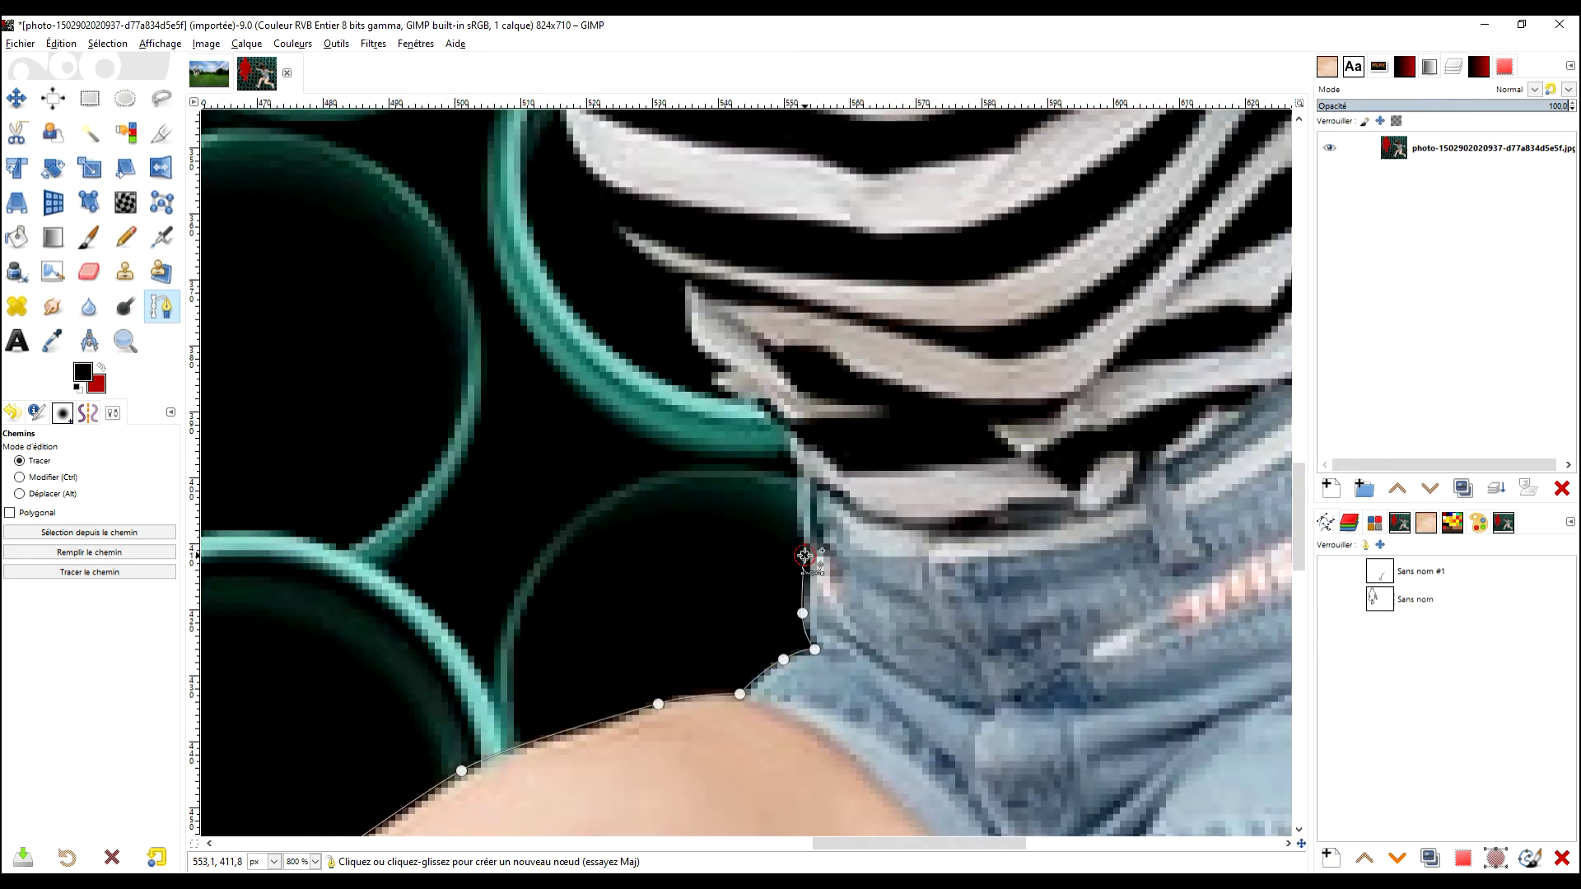
- Continue the path from the waist of the shorts up the side of the striped shirt
{"action": "left_click", "coordinate": [1009, 685]}
{"action": "left_click", "coordinate": [988, 651]}
{"action": "left_click", "coordinate": [925, 594]}
{"action": "left_click", "coordinate": [1055, 707]}
{"action": "left_click", "coordinate": [1029, 663]}
{"action": "left_click", "coordinate": [1001, 582]}
{"action": "left_click", "coordinate": [937, 642]}
{"action": "left_click", "coordinate": [925, 626]}
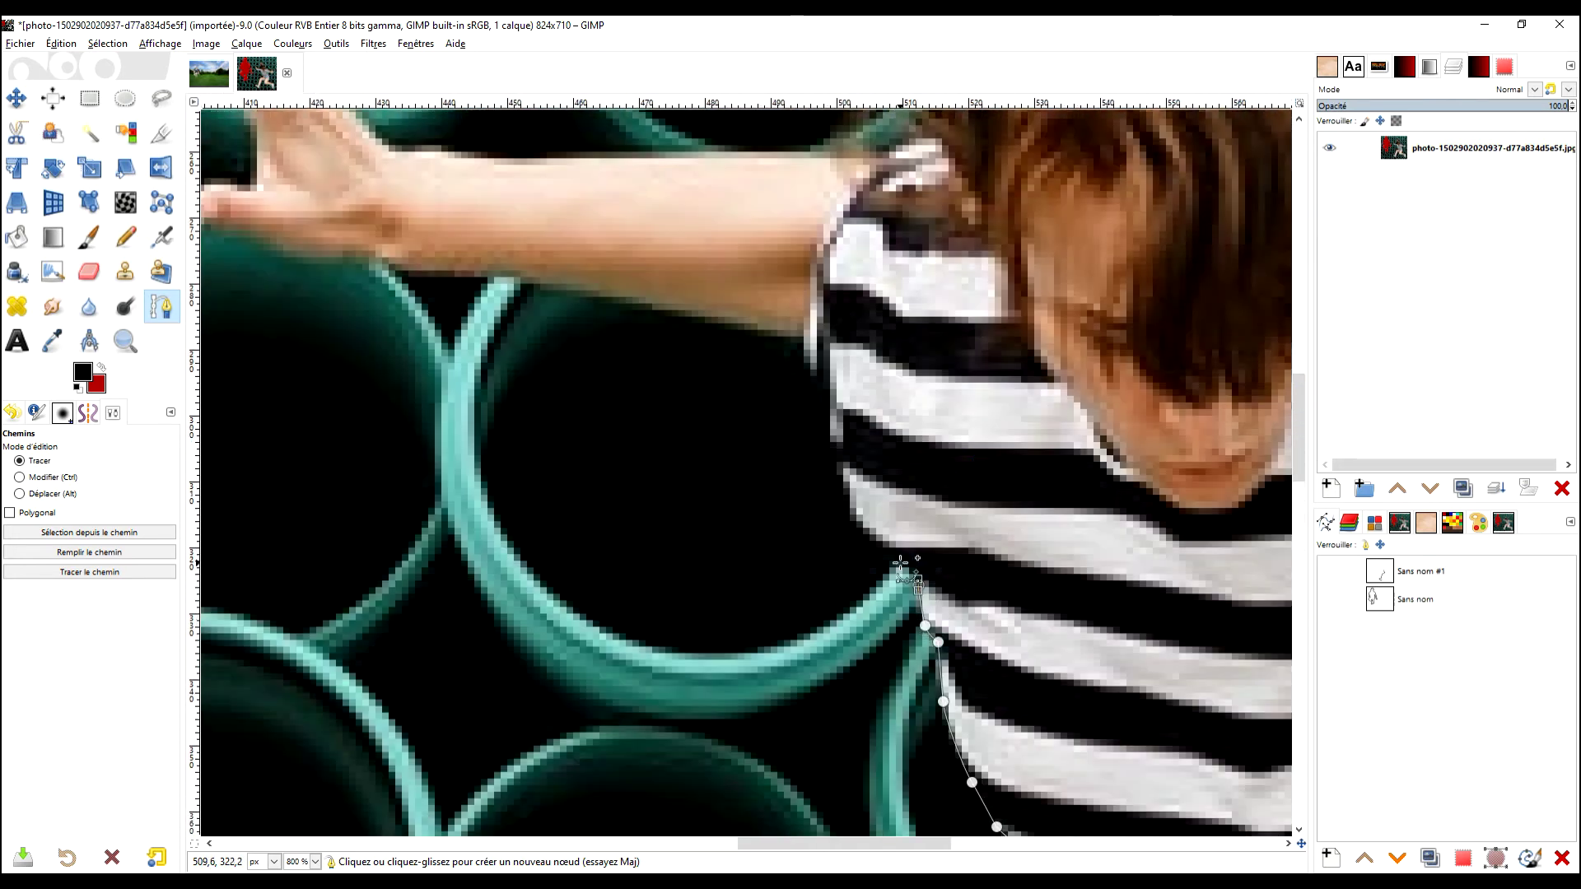
- Trace the rest of the shirt side to the armpit and the underside of the outstretched arm to the hand
{"action": "left_click", "coordinate": [926, 669]}
{"action": "left_click", "coordinate": [902, 605]}
{"action": "left_click", "coordinate": [893, 572]}
{"action": "left_click", "coordinate": [876, 522]}
{"action": "left_click_drag", "start_coordinate": [794, 413], "coordinate": [729, 404]}
{"action": "left_click_drag", "start_coordinate": [652, 395], "coordinate": [623, 394]}
{"action": "left_click", "coordinate": [528, 383]}
{"action": "left_click_drag", "start_coordinate": [694, 541], "coordinate": [596, 484]}
{"action": "left_click", "coordinate": [633, 522]}
- Outline the woman's thumb and the edge of her lower fingers with path nodes
{"action": "left_click", "coordinate": [632, 480]}
{"action": "left_click", "coordinate": [750, 568]}
{"action": "left_click", "coordinate": [759, 548]}
{"action": "left_click_drag", "start_coordinate": [754, 493], "coordinate": [736, 581]}
{"action": "left_click_drag", "start_coordinate": [719, 548], "coordinate": [715, 538]}
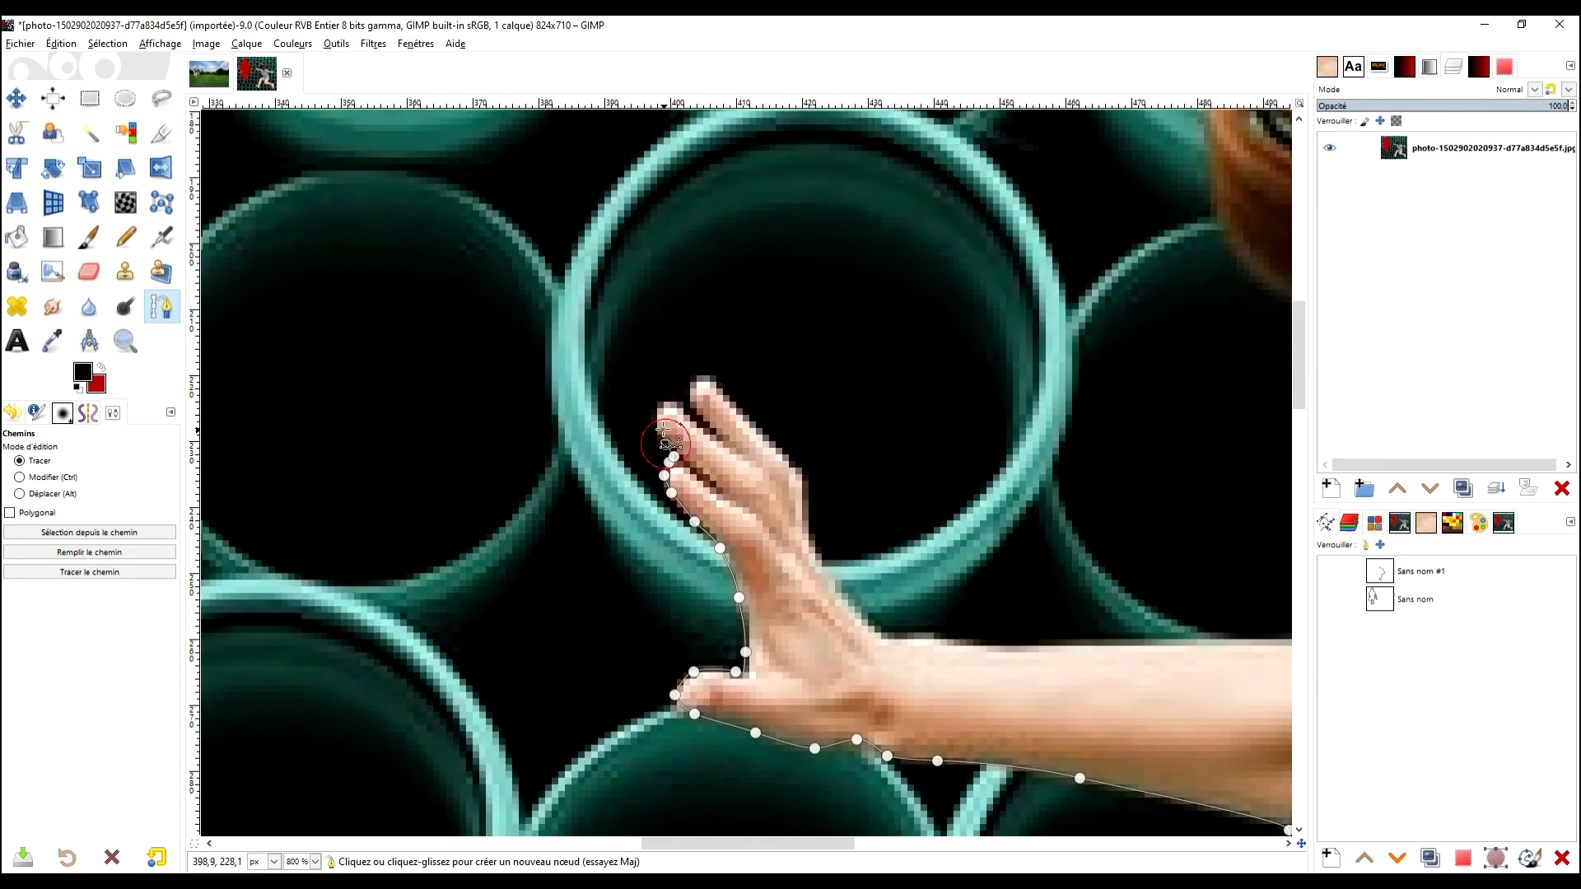
- Continue the path over the fingertips and back along the upper edge of the hand and forearm to the shoulder
{"action": "left_click", "coordinate": [821, 561]}
{"action": "left_click", "coordinate": [670, 486]}
{"action": "left_click", "coordinate": [742, 492]}
{"action": "left_click", "coordinate": [860, 489]}
{"action": "left_click", "coordinate": [1023, 490]}
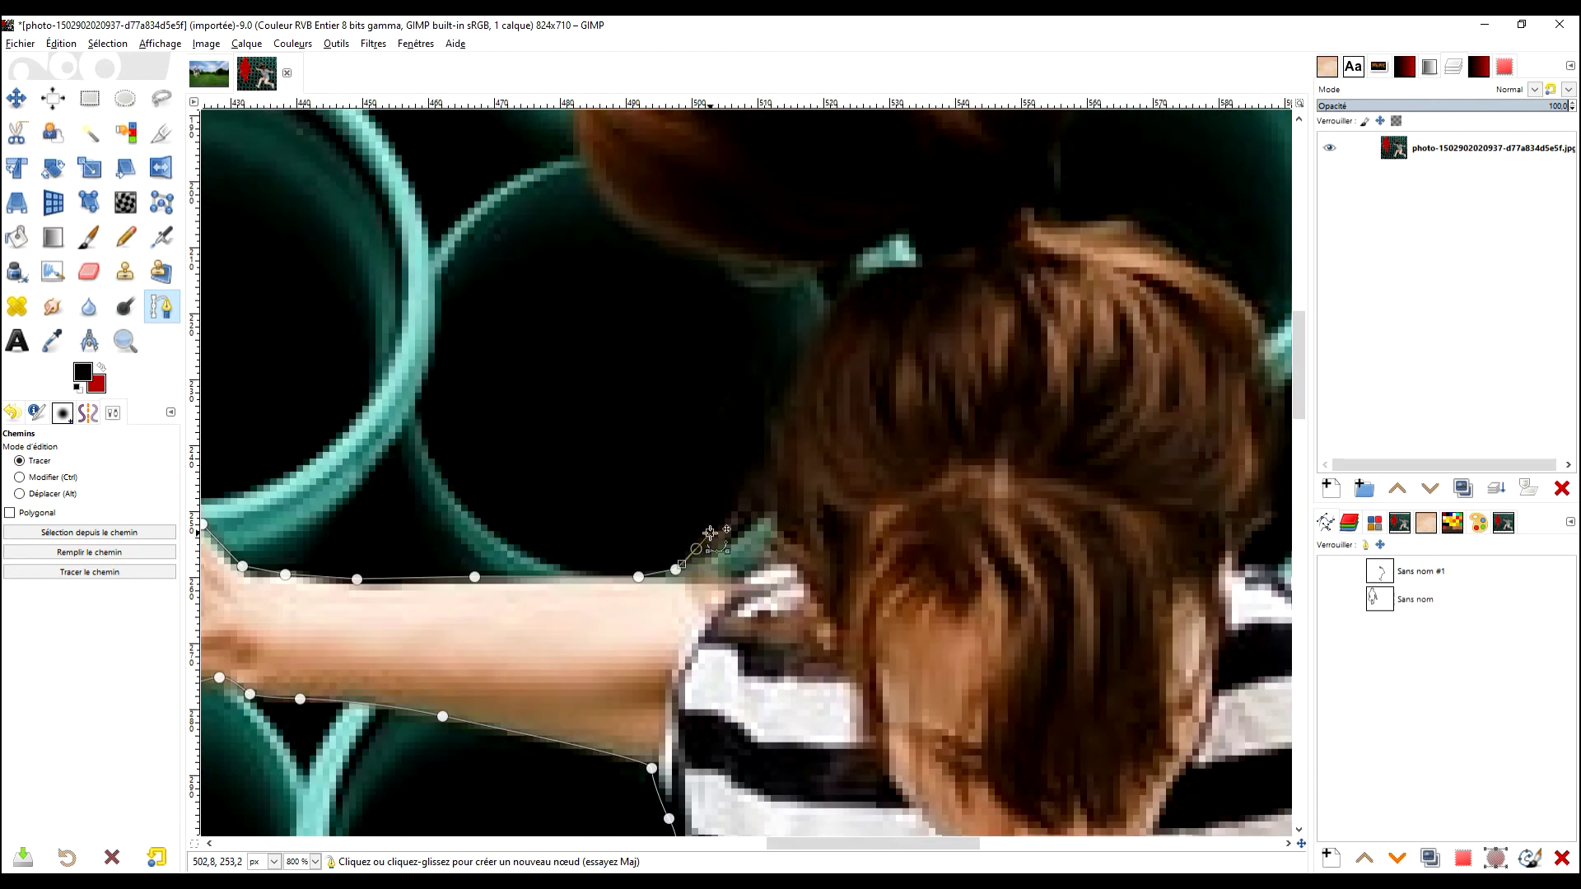
- Trace the path from the shoulder up the side of the woman's head to the underside of her flying ponytail
{"action": "left_click", "coordinate": [679, 662]}
{"action": "left_click", "coordinate": [674, 582]}
{"action": "left_click", "coordinate": [679, 538]}
{"action": "left_click", "coordinate": [721, 539]}
{"action": "left_click", "coordinate": [741, 549]}
{"action": "left_click", "coordinate": [771, 533]}
{"action": "left_click", "coordinate": [806, 526]}
{"action": "left_click", "coordinate": [790, 498]}
{"action": "left_click", "coordinate": [742, 520]}
{"action": "left_click", "coordinate": [640, 546]}
- Trace the path up the outer edge of the woman's flying ponytail towards its tips
{"action": "left_click_drag", "start_coordinate": [799, 627], "coordinate": [776, 544]}
{"action": "left_click_drag", "start_coordinate": [770, 482], "coordinate": [769, 465]}
{"action": "left_click_drag", "start_coordinate": [763, 414], "coordinate": [765, 398]}
{"action": "scroll", "coordinate": [778, 379], "scroll_direction": "up", "scroll_amount": 4}
{"action": "left_click_drag", "start_coordinate": [817, 618], "coordinate": [822, 602]}
{"action": "left_click_drag", "start_coordinate": [830, 581], "coordinate": [836, 565]}
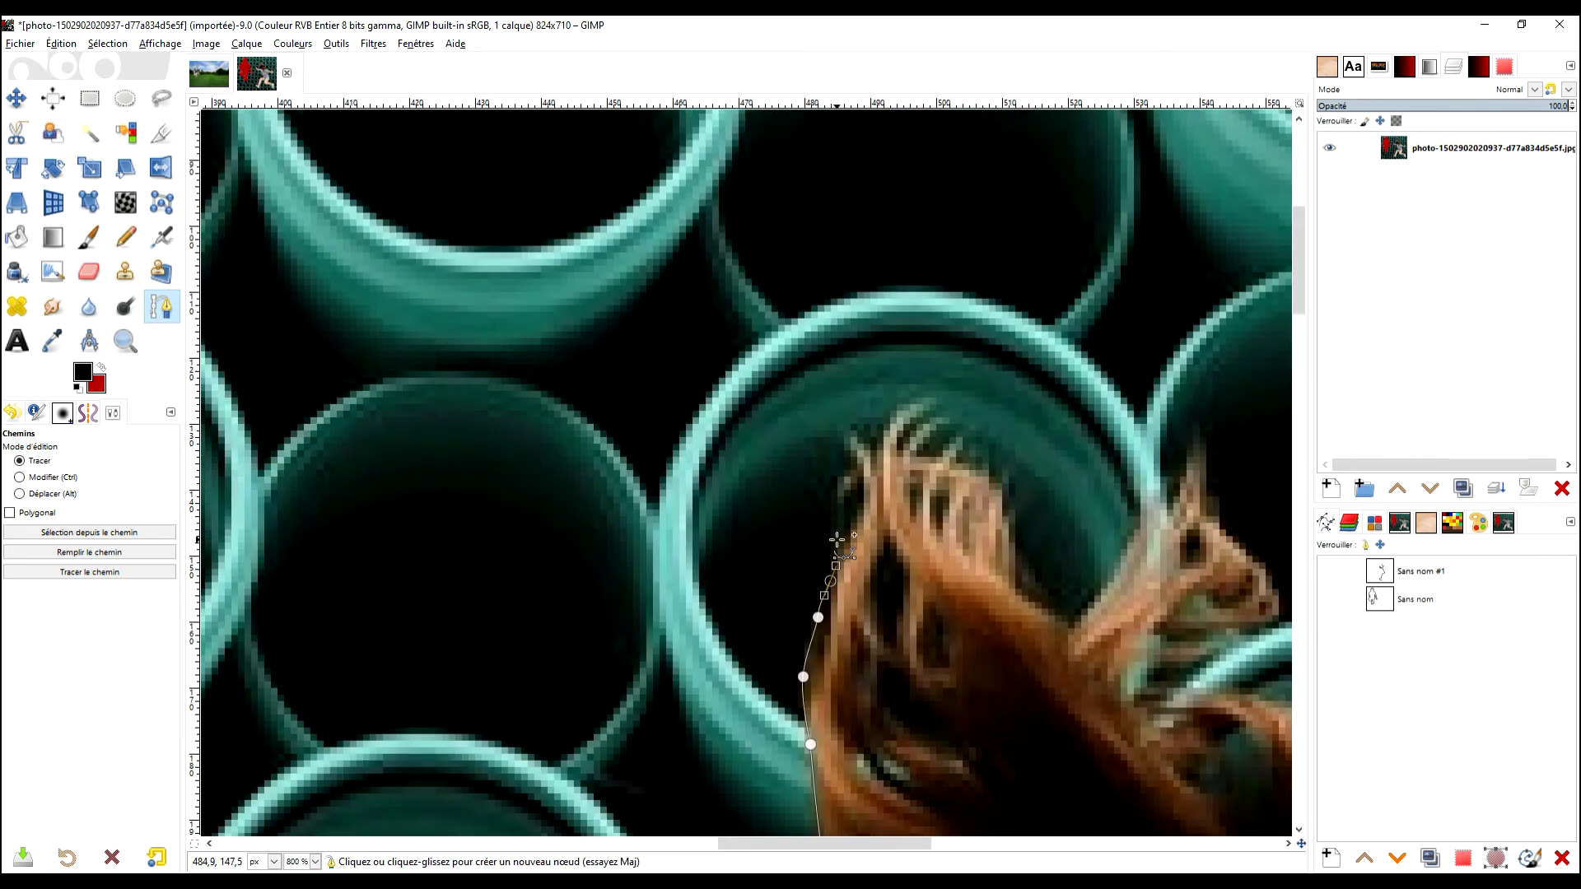
- Outline the pointed strands at the ponytail's first tuft with closely spaced path nodes
{"action": "left_click", "coordinate": [911, 402]}
{"action": "left_click", "coordinate": [908, 435]}
{"action": "left_click", "coordinate": [937, 418]}
{"action": "left_click", "coordinate": [923, 455]}
{"action": "left_click_drag", "start_coordinate": [958, 439], "coordinate": [959, 461]}
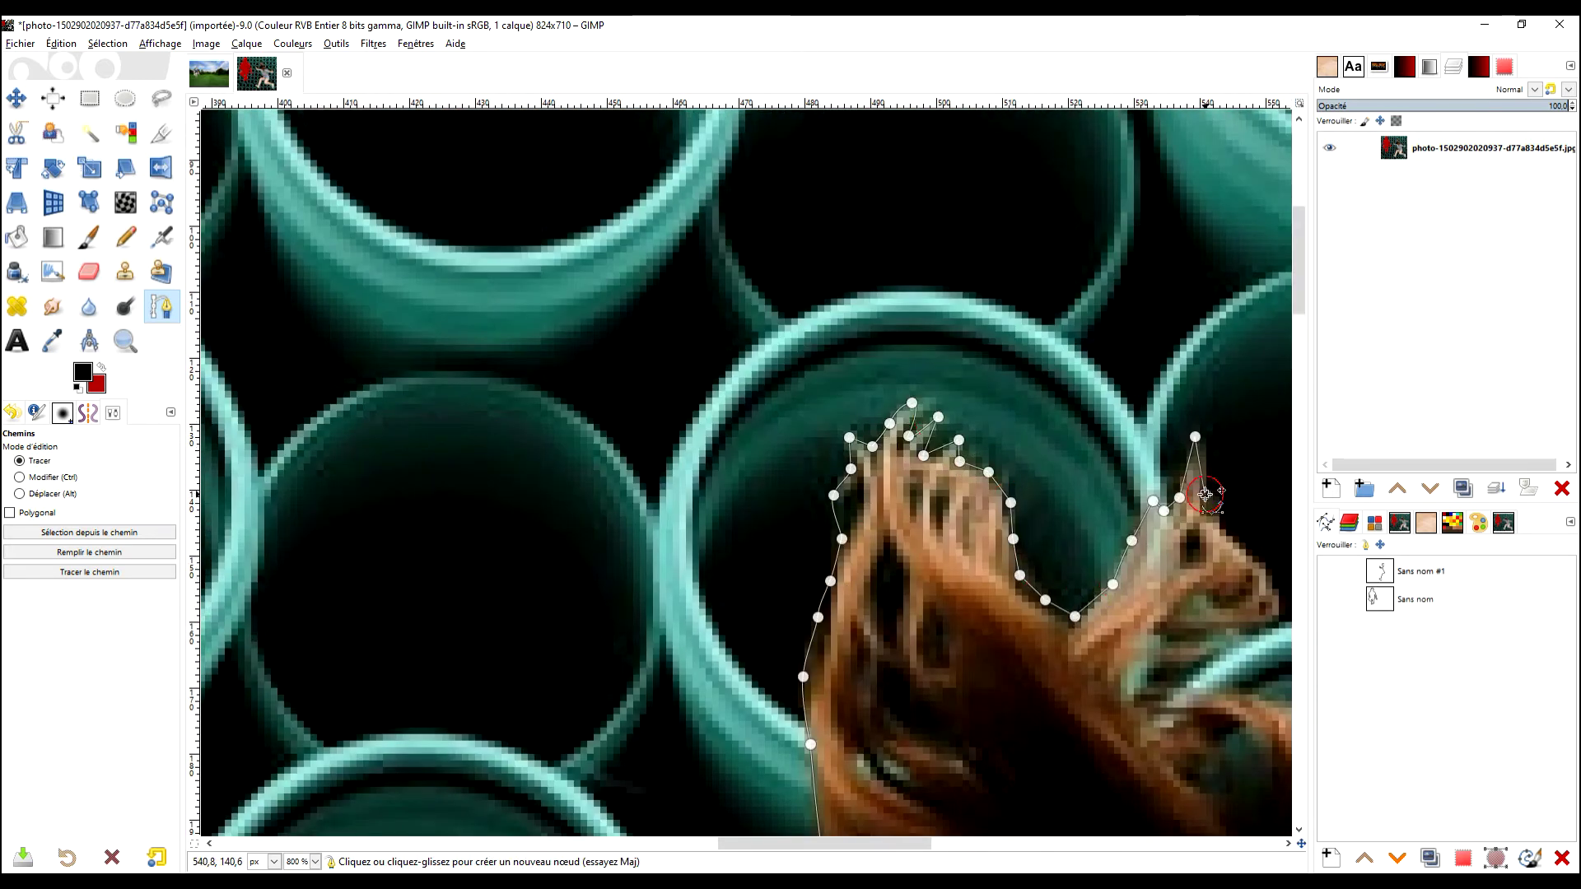
- Continue the path around the ponytail's second tuft and down over the crown of the head
{"action": "left_click", "coordinate": [1057, 476]}
{"action": "left_click", "coordinate": [1090, 535]}
{"action": "left_click", "coordinate": [961, 467]}
{"action": "left_click", "coordinate": [955, 512]}
{"action": "left_click", "coordinate": [922, 459]}
{"action": "left_click", "coordinate": [951, 486]}
{"action": "left_click", "coordinate": [904, 333]}
{"action": "left_click_drag", "start_coordinate": [929, 376], "coordinate": [933, 387]}
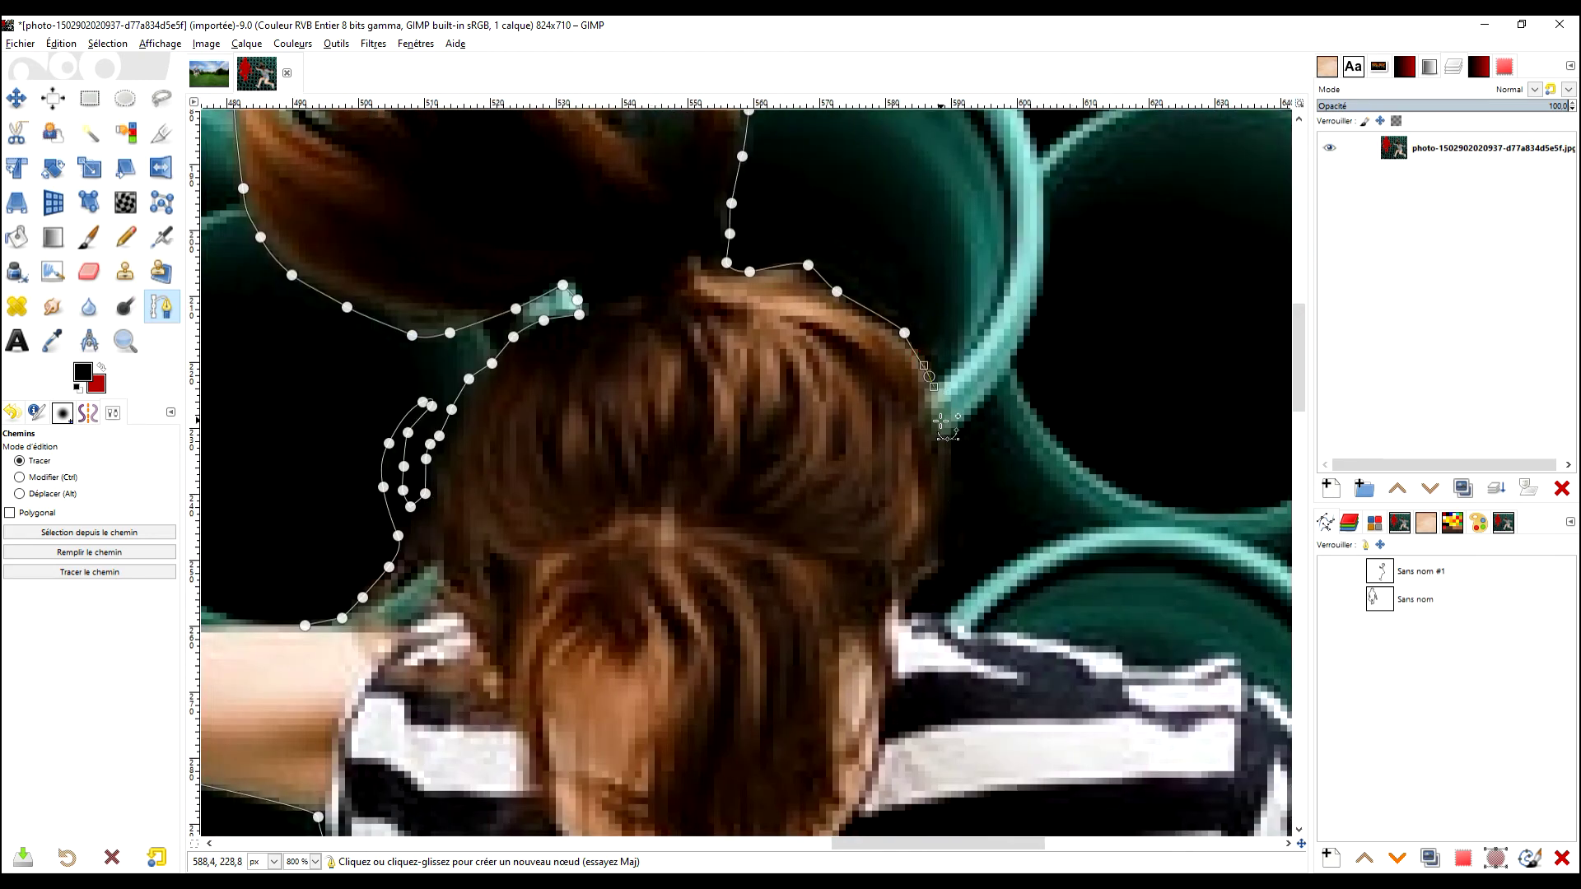
- Trace from the side of the head along the striped shoulder and the upper edge of the arm to the hand
{"action": "left_click", "coordinate": [942, 425]}
{"action": "left_click", "coordinate": [849, 339]}
{"action": "left_click", "coordinate": [970, 437]}
{"action": "left_click", "coordinate": [1034, 448]}
{"action": "left_click", "coordinate": [953, 317]}
{"action": "left_click", "coordinate": [888, 296]}
{"action": "left_click", "coordinate": [930, 270]}
{"action": "left_click_drag", "start_coordinate": [974, 249], "coordinate": [978, 244]}
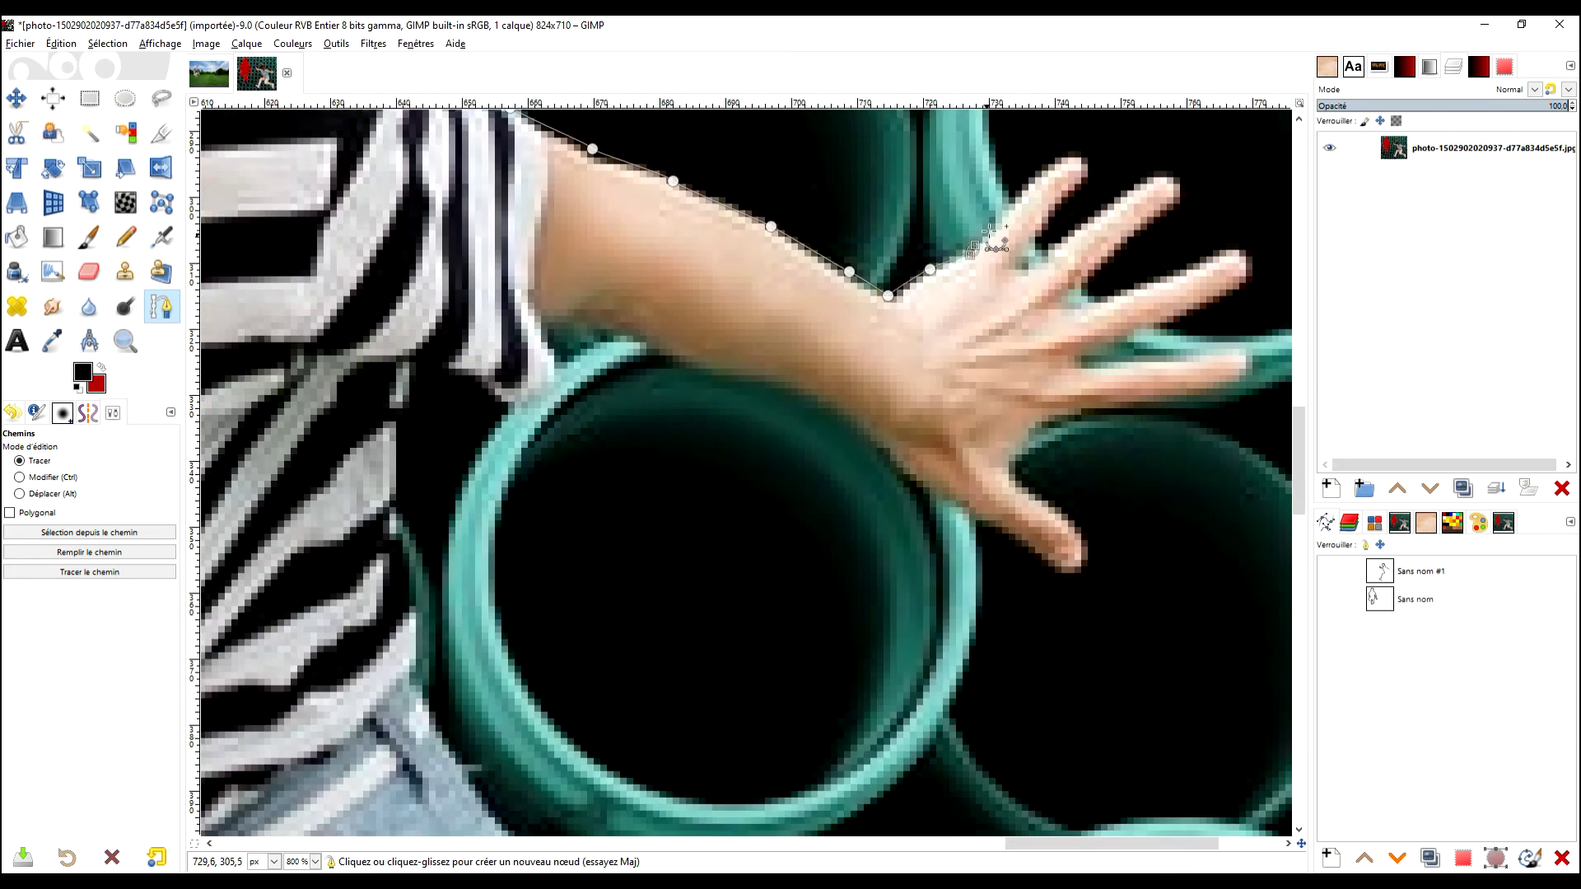
- Outline the upper fingers of the outstretched hand and the gaps between them with path nodes
{"action": "left_click", "coordinate": [1028, 249]}
{"action": "left_click", "coordinate": [1030, 264]}
{"action": "left_click", "coordinate": [1075, 228]}
{"action": "scroll", "coordinate": [1150, 183], "scroll_direction": "right", "scroll_amount": 3}
{"action": "left_click", "coordinate": [947, 206]}
{"action": "left_click", "coordinate": [871, 275]}
{"action": "scroll", "coordinate": [947, 280], "scroll_direction": "down", "scroll_amount": 1}
{"action": "left_click", "coordinate": [941, 197]}
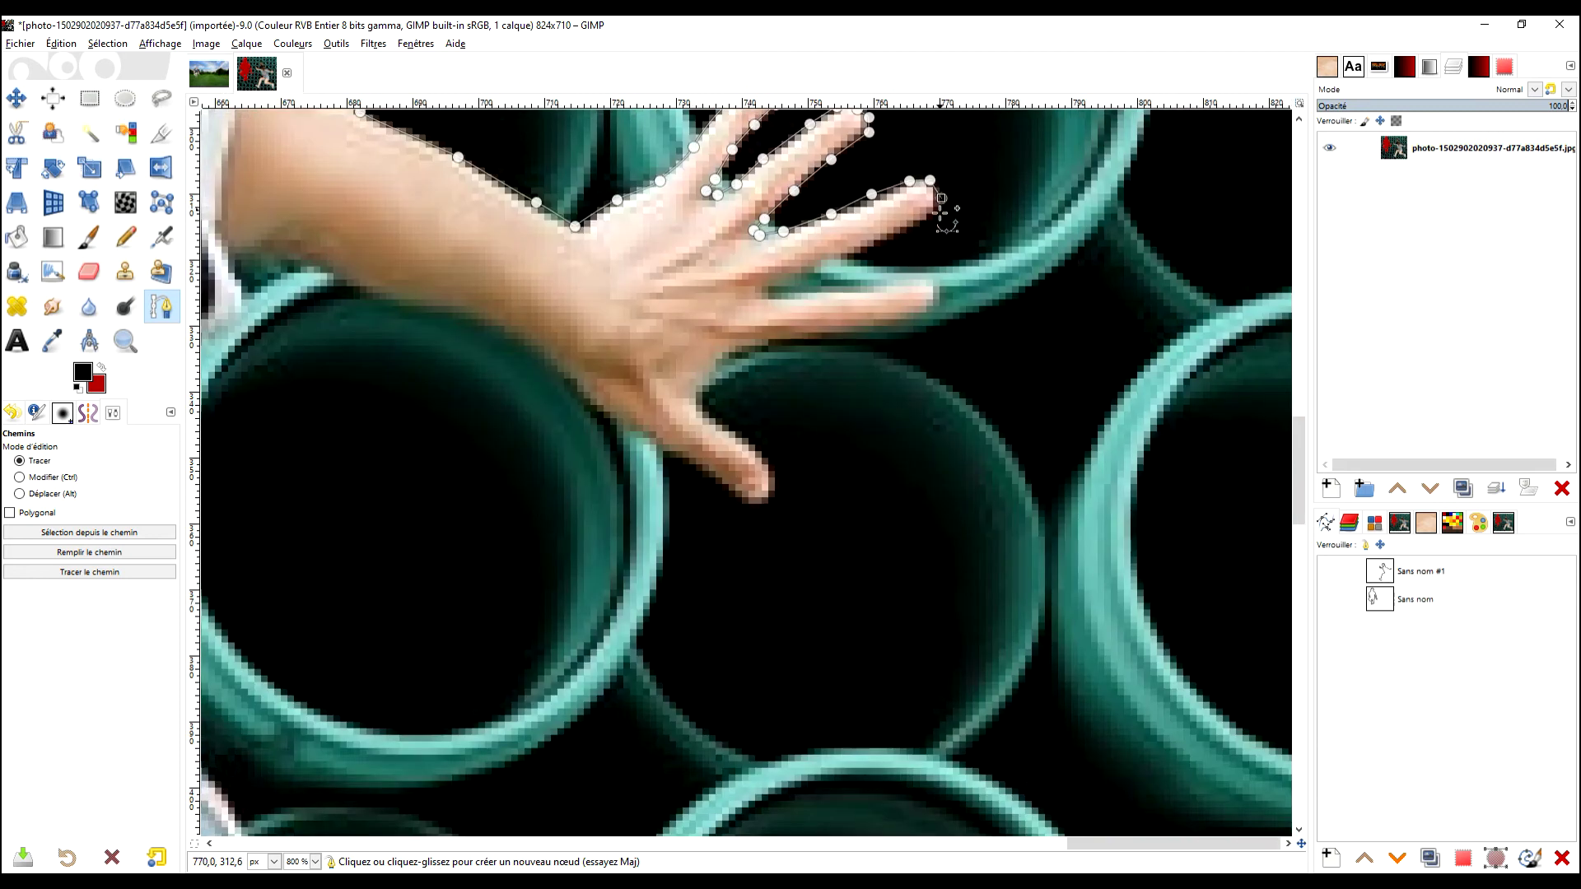
- Trace the last finger, the curve below the palm and the tip and underside of the thumb
{"action": "left_click", "coordinate": [834, 287]}
{"action": "left_click", "coordinate": [900, 280]}
{"action": "left_click", "coordinate": [934, 293]}
{"action": "left_click", "coordinate": [846, 331]}
{"action": "left_click", "coordinate": [707, 236]}
{"action": "left_click", "coordinate": [686, 288]}
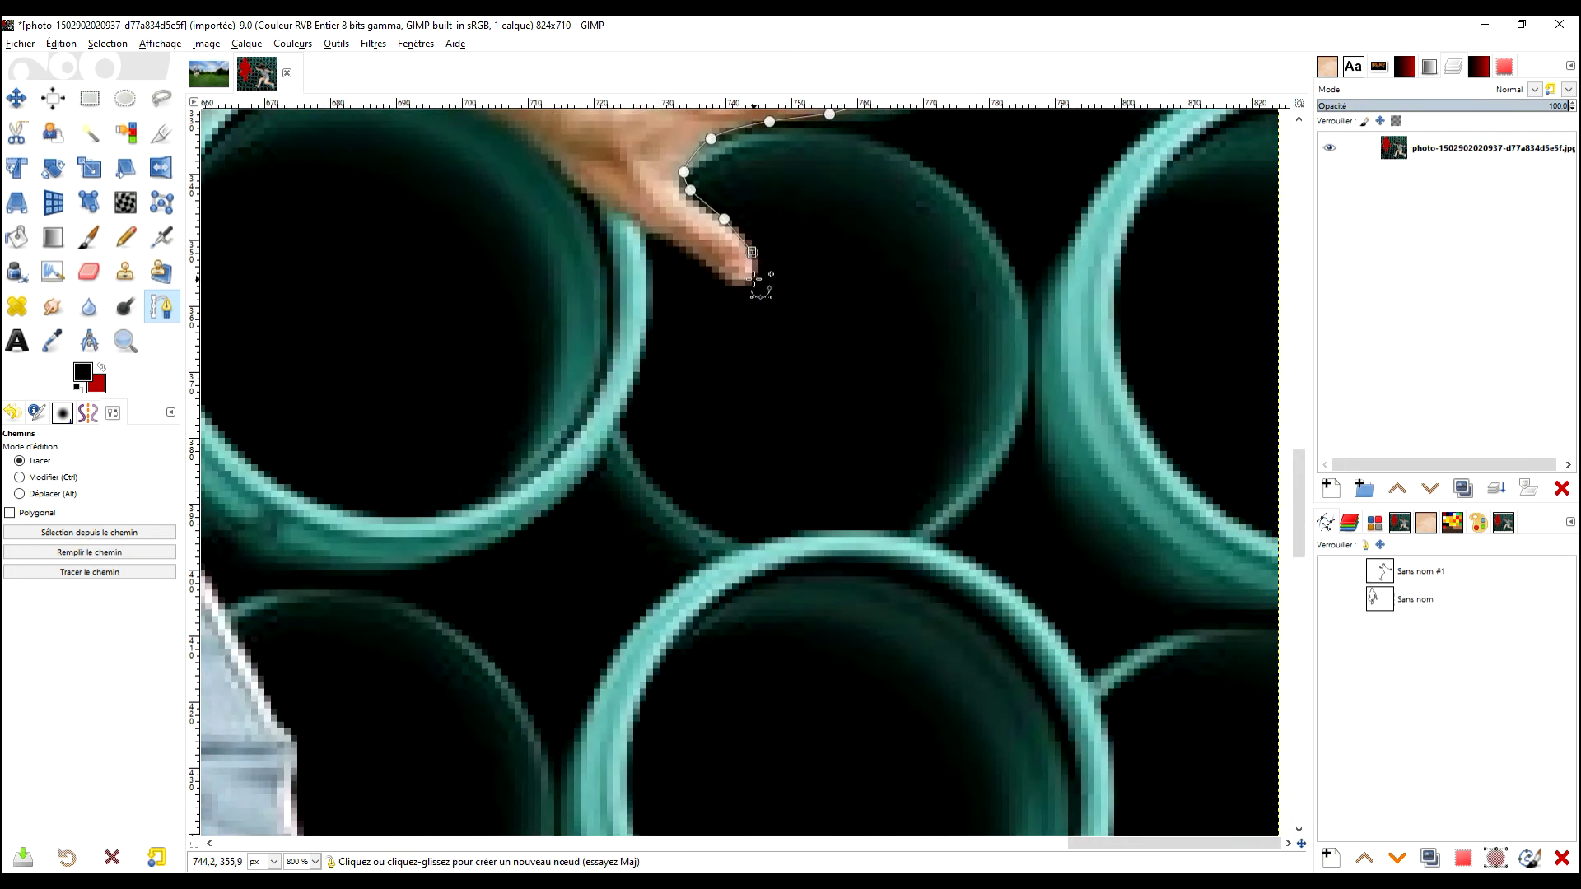
{"action": "left_click", "coordinate": [744, 284]}
{"action": "left_click", "coordinate": [700, 260]}
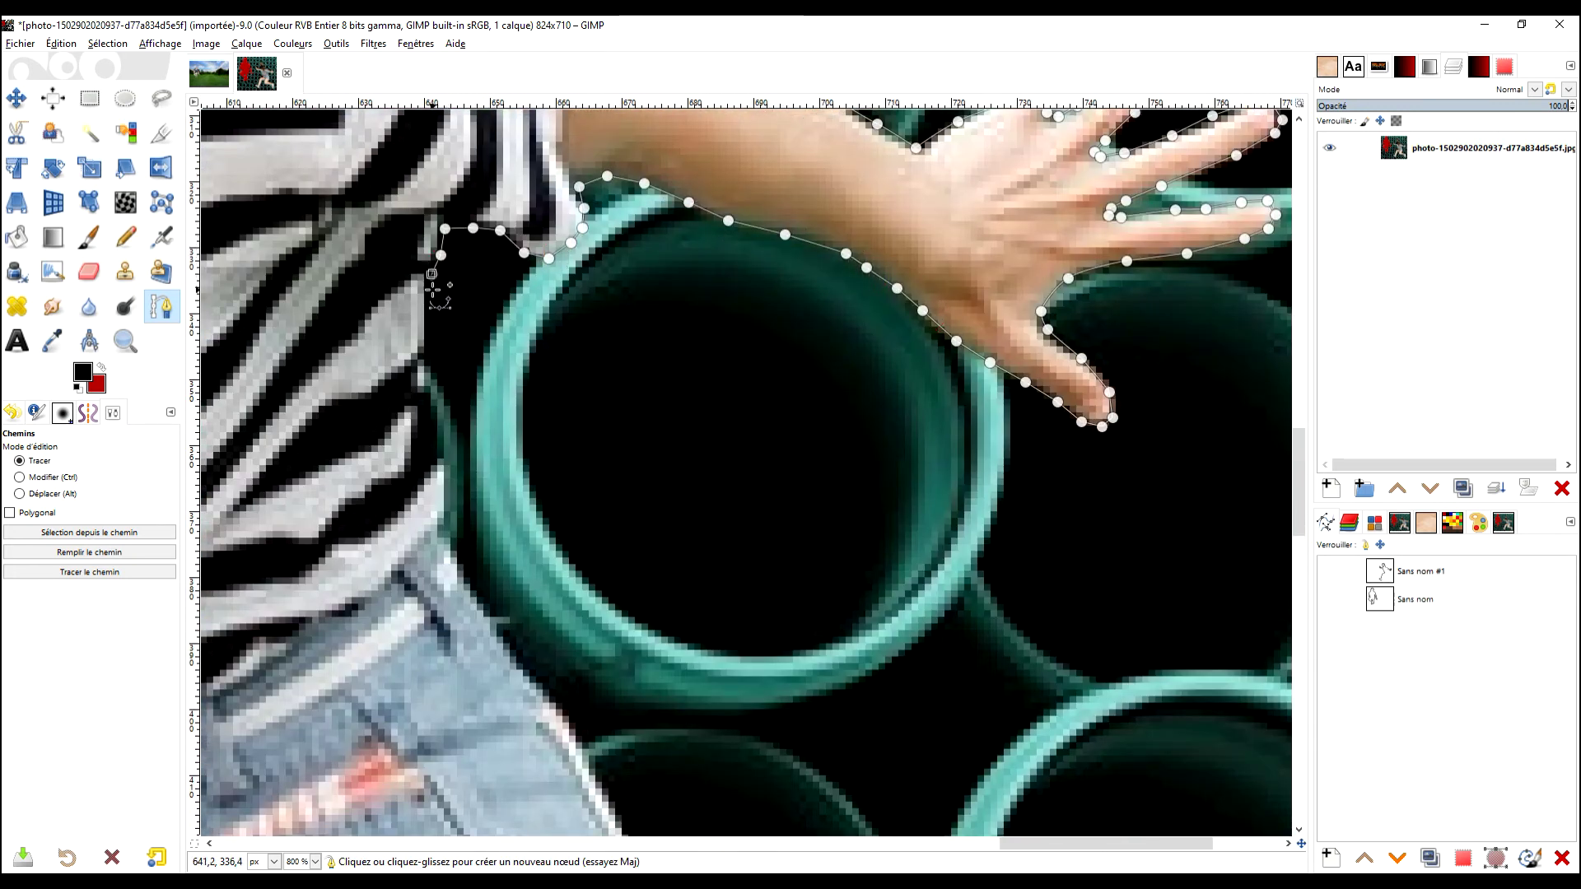
- Continue the path down the side of the shirt and the denim shorts, then around the shorts' hem
{"action": "scroll", "coordinate": [445, 329], "scroll_direction": "down", "scroll_amount": 3}
{"action": "left_click", "coordinate": [540, 247]}
{"action": "scroll", "coordinate": [568, 313], "scroll_direction": "down", "scroll_amount": 3}
{"action": "left_click", "coordinate": [602, 210]}
{"action": "scroll", "coordinate": [744, 342], "scroll_direction": "down", "scroll_amount": 4}
{"action": "left_click", "coordinate": [742, 318]}
{"action": "scroll", "coordinate": [748, 363], "scroll_direction": "down", "scroll_amount": 1}
{"action": "left_click_drag", "start_coordinate": [738, 374], "coordinate": [793, 459]}
{"action": "left_click", "coordinate": [723, 448]}
{"action": "left_click", "coordinate": [695, 492]}
{"action": "left_click", "coordinate": [660, 505]}
- Trace the back of the bent leg down to the checkered shoe and around its toe
{"action": "scroll", "coordinate": [634, 511], "scroll_direction": "down", "scroll_amount": 2}
{"action": "left_click", "coordinate": [653, 455]}
{"action": "left_click", "coordinate": [730, 545]}
{"action": "scroll", "coordinate": [730, 545], "scroll_direction": "down", "scroll_amount": 3}
{"action": "left_click", "coordinate": [789, 403]}
{"action": "scroll", "coordinate": [922, 404], "scroll_direction": "down", "scroll_amount": 2}
{"action": "scroll", "coordinate": [917, 387], "scroll_direction": "down", "scroll_amount": 4}
{"action": "left_click", "coordinate": [764, 478]}
{"action": "left_click", "coordinate": [717, 478]}
{"action": "left_click", "coordinate": [690, 457]}
{"action": "left_click_drag", "start_coordinate": [668, 427], "coordinate": [669, 413]}
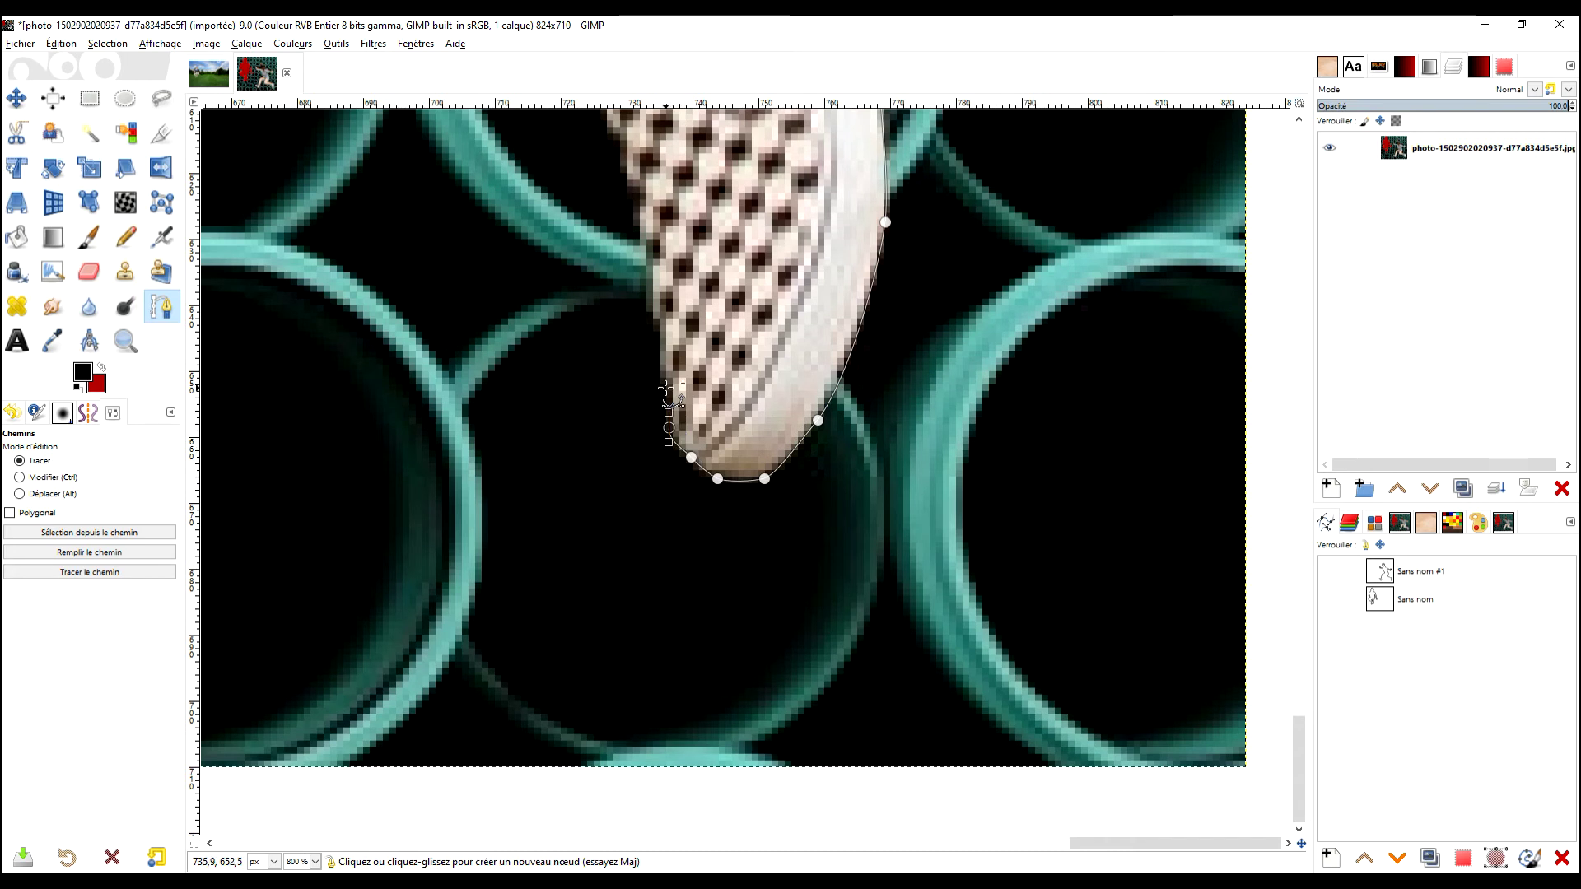
- Trace up the inner edge of the checkered shoe and along the underside of the bent leg to the knee
{"action": "scroll", "coordinate": [665, 388], "scroll_direction": "up", "scroll_amount": 2}
{"action": "left_click", "coordinate": [796, 353]}
{"action": "left_click", "coordinate": [759, 237]}
{"action": "scroll", "coordinate": [759, 238], "scroll_direction": "up", "scroll_amount": 2}
{"action": "left_click", "coordinate": [861, 302]}
{"action": "scroll", "coordinate": [803, 268], "scroll_direction": "up", "scroll_amount": 4}
{"action": "left_click", "coordinate": [865, 555]}
{"action": "left_click_drag", "start_coordinate": [949, 614], "coordinate": [903, 611]}
{"action": "left_click", "coordinate": [787, 590]}
{"action": "left_click_drag", "start_coordinate": [671, 510], "coordinate": [635, 463]}
- Curve the path around the bent knee and along the underside of the other thigh to the back of its knee
{"action": "scroll", "coordinate": [744, 367], "scroll_direction": "up", "scroll_amount": 4}
{"action": "left_click_drag", "start_coordinate": [893, 562], "coordinate": [907, 390]}
{"action": "left_click_drag", "start_coordinate": [906, 390], "coordinate": [910, 517]}
{"action": "left_click", "coordinate": [958, 359]}
{"action": "left_click", "coordinate": [560, 362]}
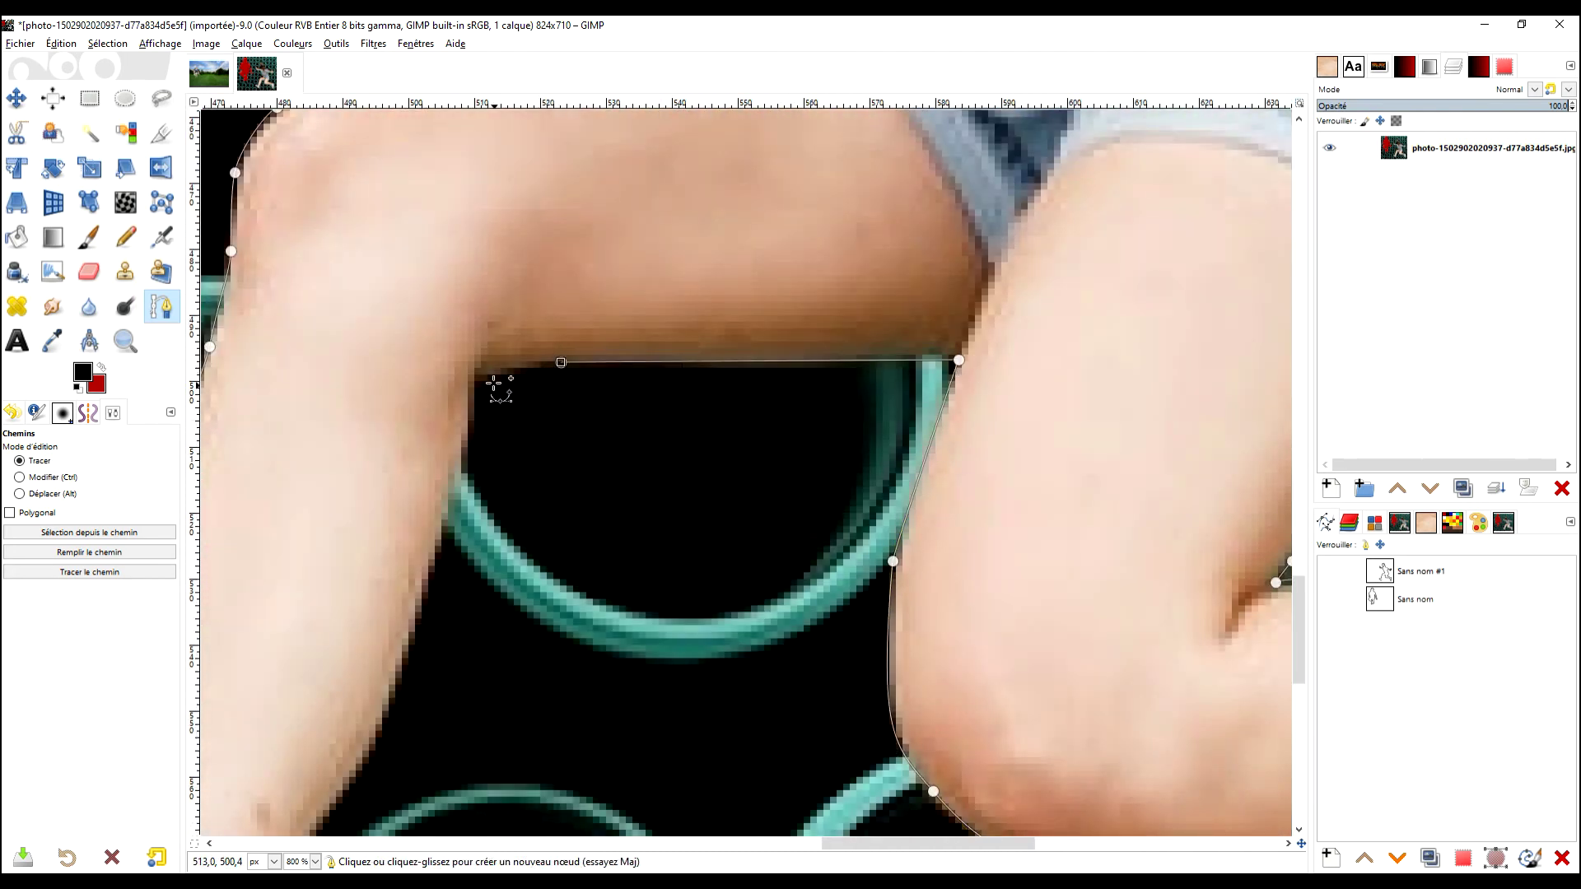
{"action": "left_click", "coordinate": [475, 379]}
- Trace the calf down to the heel of the second shoe and close the path on its starting node
{"action": "scroll", "coordinate": [868, 293], "scroll_direction": "down", "scroll_amount": 4}
{"action": "left_click", "coordinate": [865, 156]}
{"action": "left_click", "coordinate": [797, 335]}
{"action": "left_click", "coordinate": [702, 515]}
{"action": "scroll", "coordinate": [741, 411], "scroll_direction": "down", "scroll_amount": 2}
{"action": "left_click", "coordinate": [724, 465]}
{"action": "left_click_drag", "start_coordinate": [698, 565], "coordinate": [749, 468]}
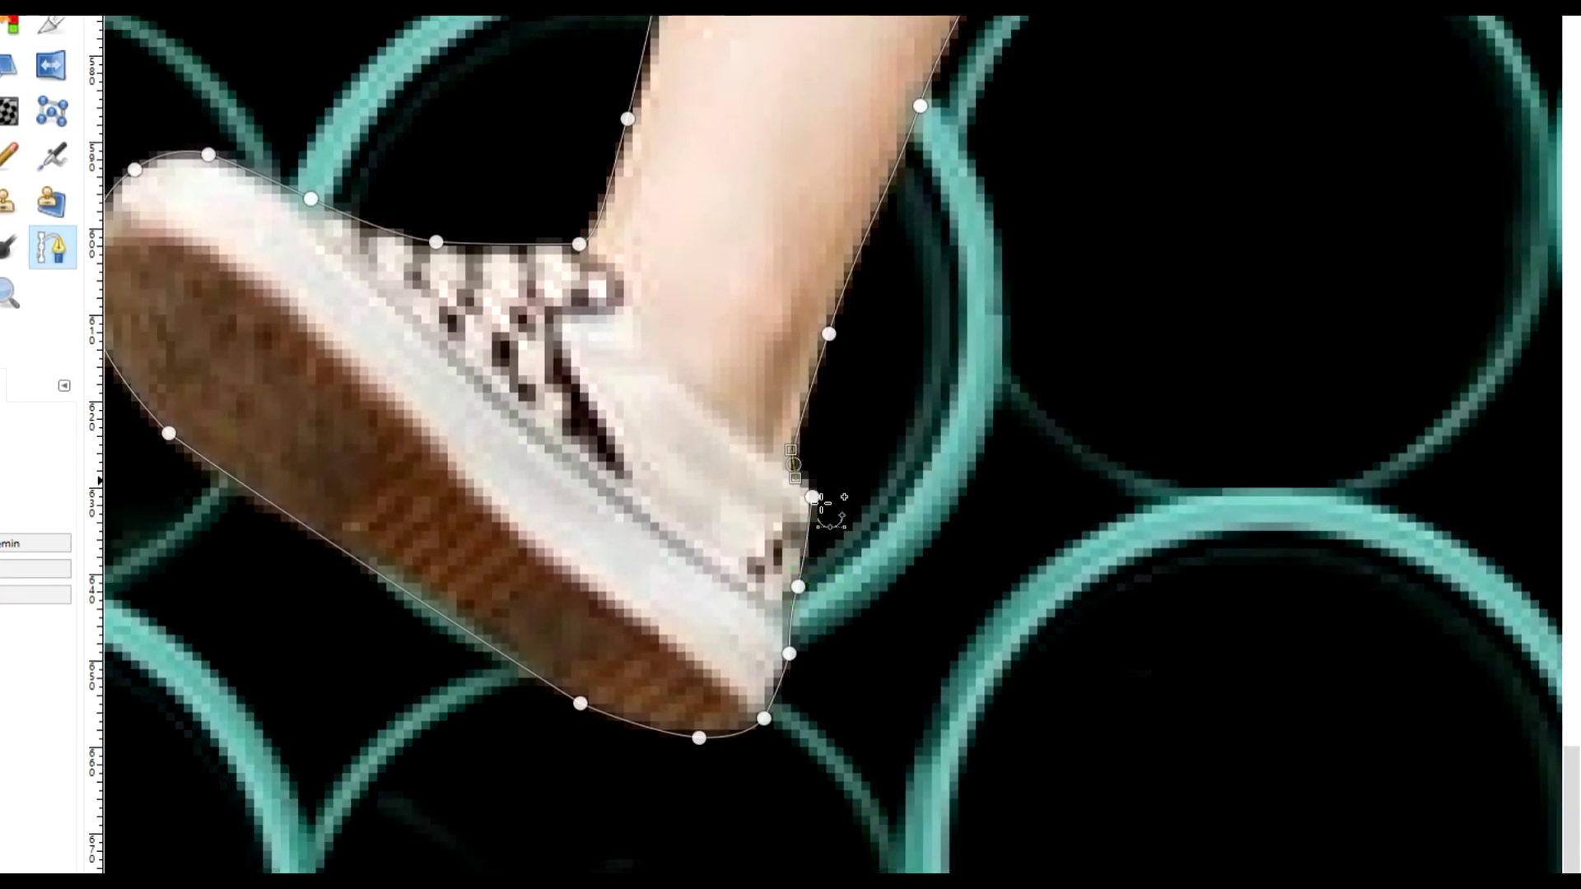
{"action": "scroll", "coordinate": [813, 497], "scroll_direction": "up", "scroll_amount": 2}
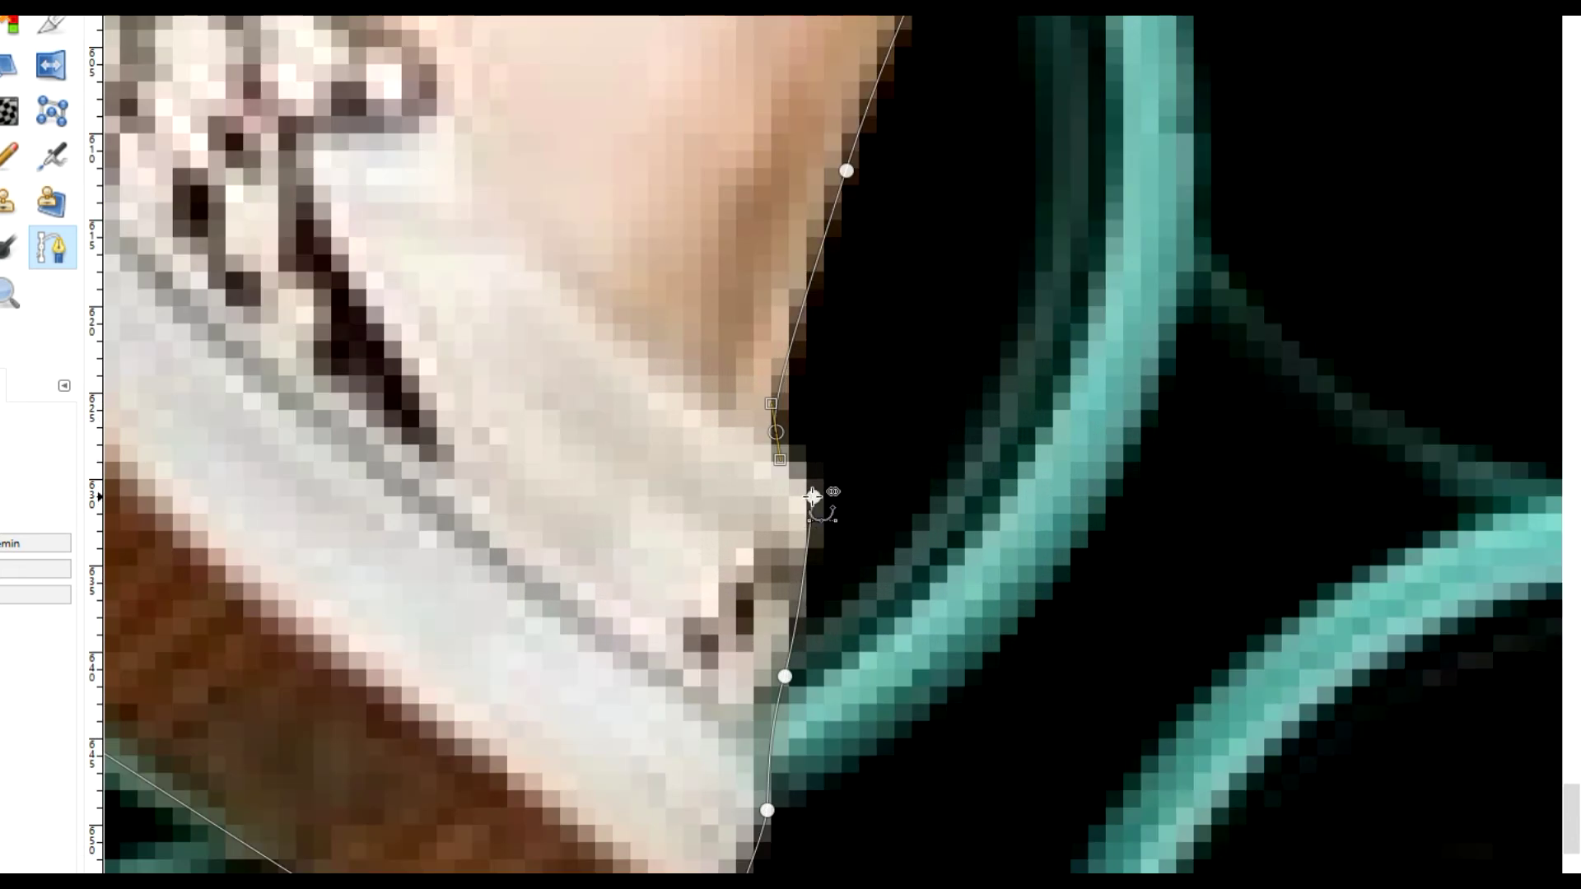
{"action": "scroll", "coordinate": [877, 362], "scroll_direction": "down", "scroll_amount": 5}
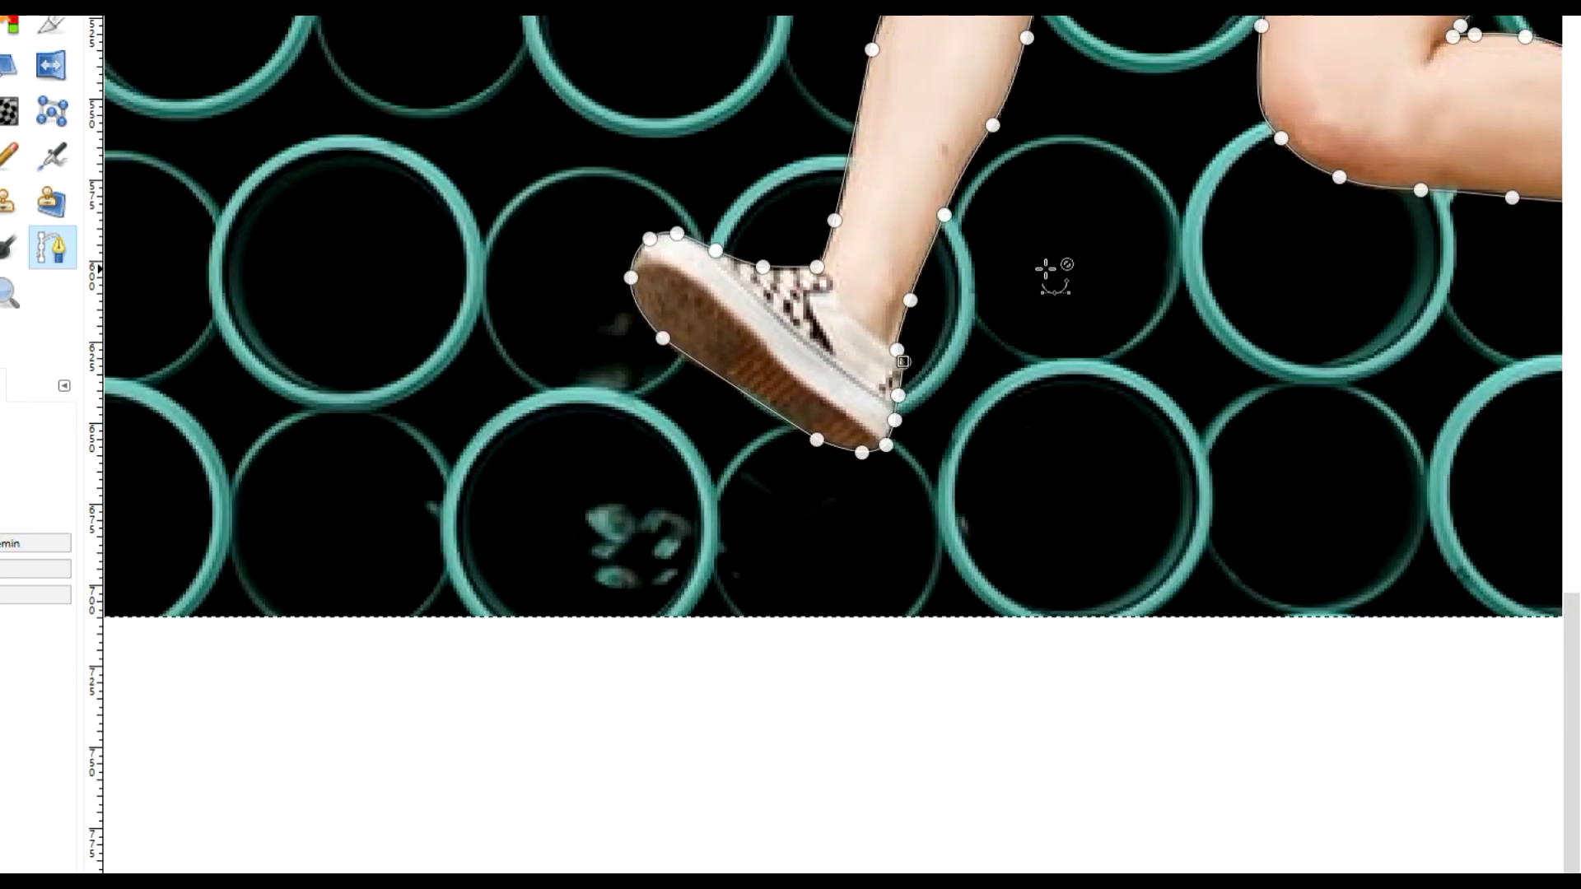
- Inspect the closed path around the woman's legs, torso, arms and hair
{"action": "left_click_drag", "start_coordinate": [1129, 265], "coordinate": [821, 684]}
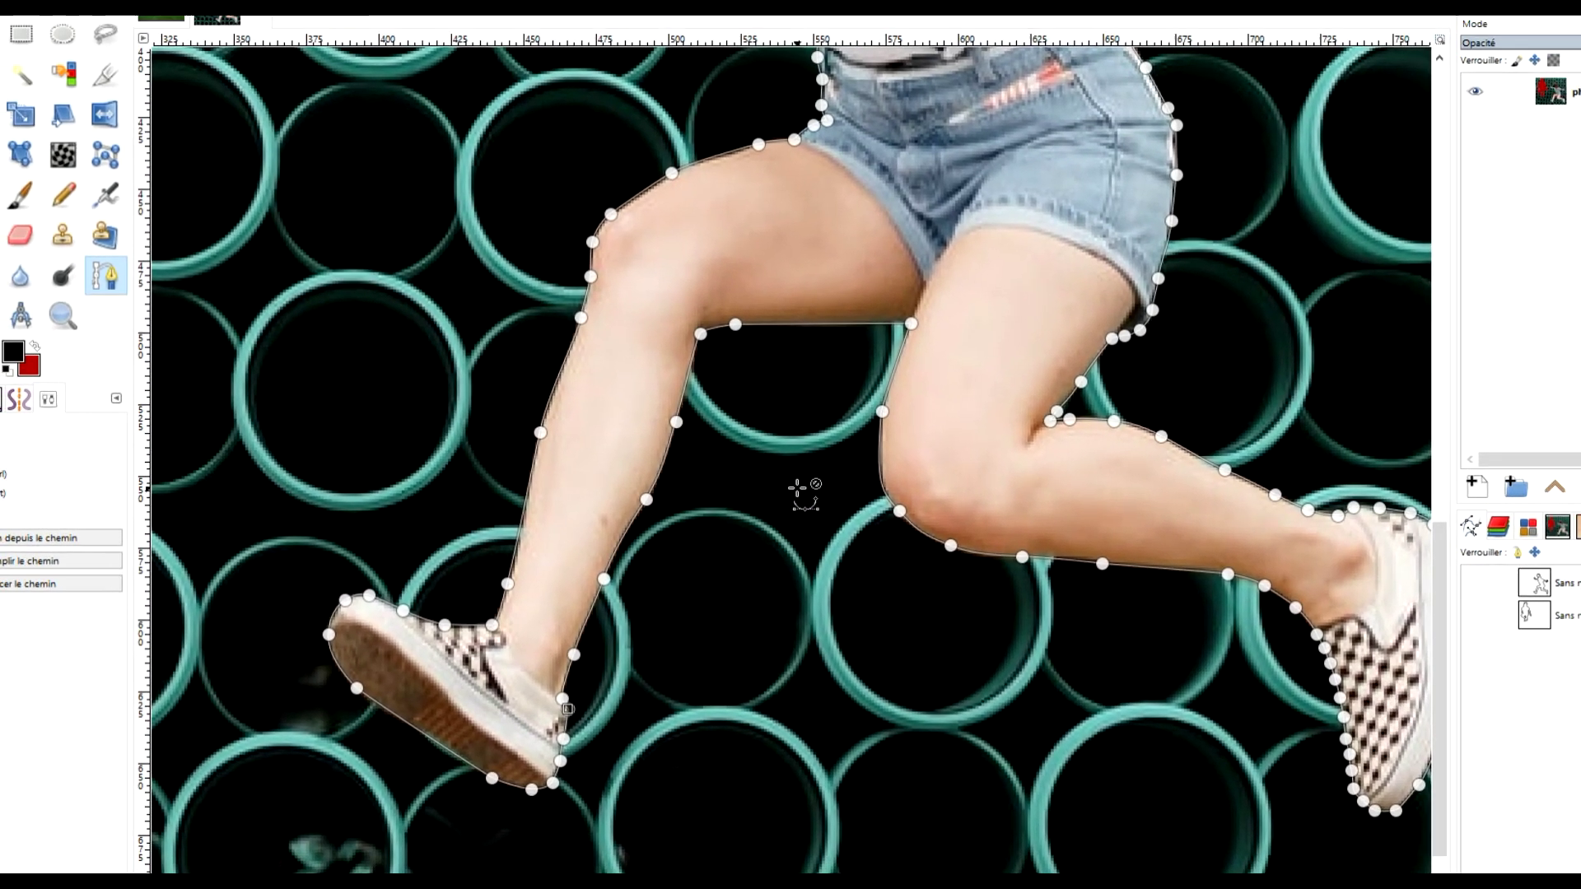
{"action": "scroll", "coordinate": [825, 498], "scroll_direction": "down", "scroll_amount": 2}
{"action": "left_click_drag", "start_coordinate": [860, 110], "coordinate": [809, 384]}
{"action": "scroll", "coordinate": [809, 384], "scroll_direction": "up", "scroll_amount": 3}
{"action": "scroll", "coordinate": [756, 394], "scroll_direction": "down", "scroll_amount": 3}
{"action": "scroll", "coordinate": [757, 445], "scroll_direction": "up", "scroll_amount": 5}
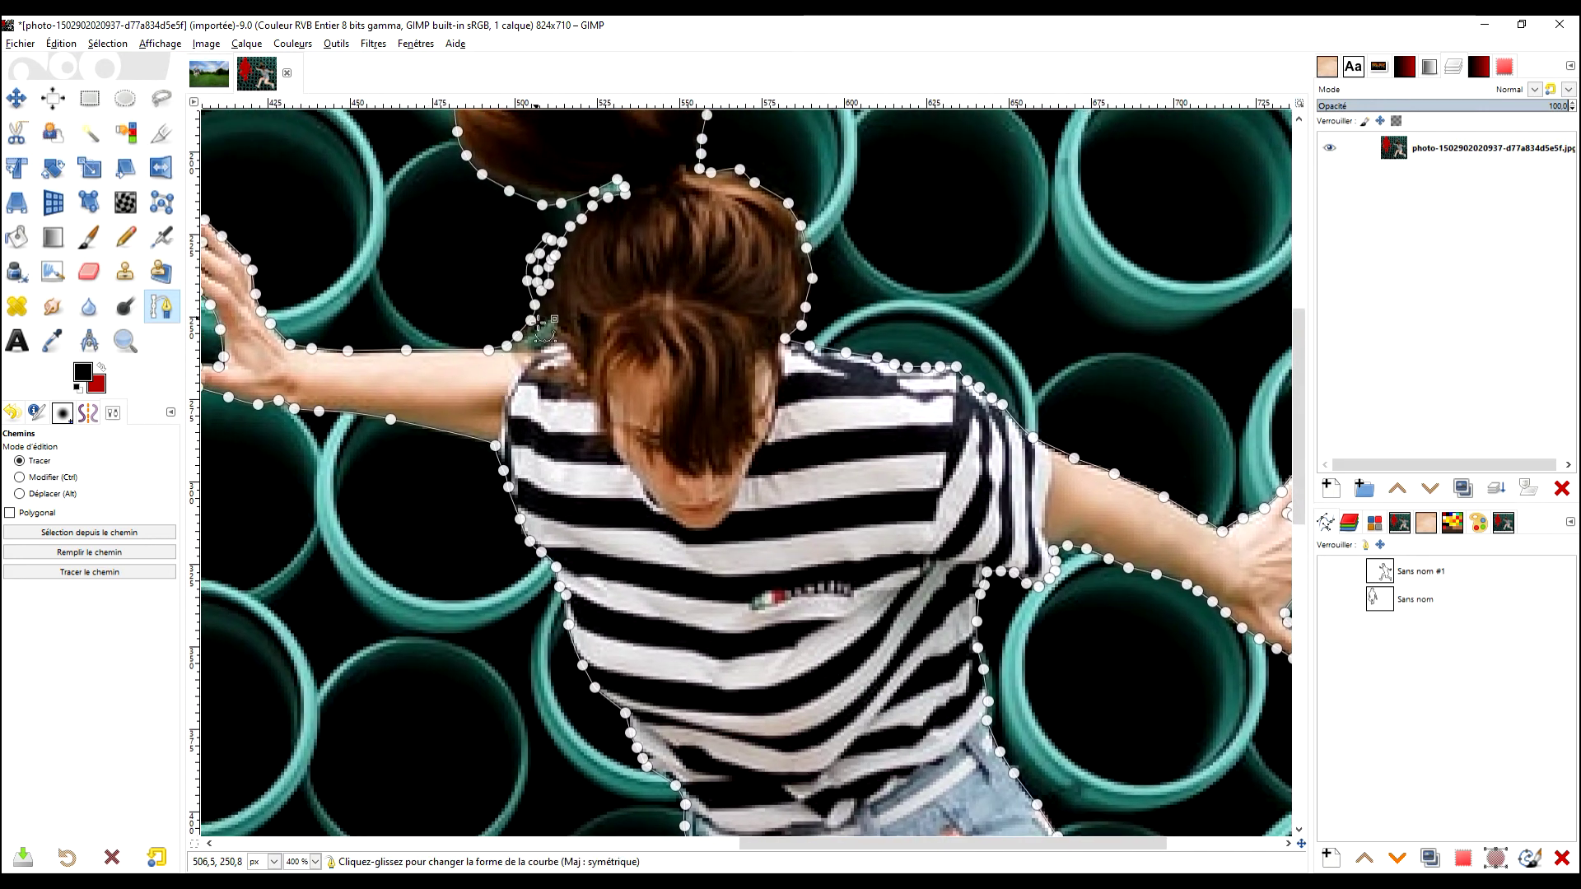
{"action": "scroll", "coordinate": [604, 341], "scroll_direction": "up", "scroll_amount": 5}
{"action": "scroll", "coordinate": [700, 345], "scroll_direction": "left", "scroll_amount": 2}
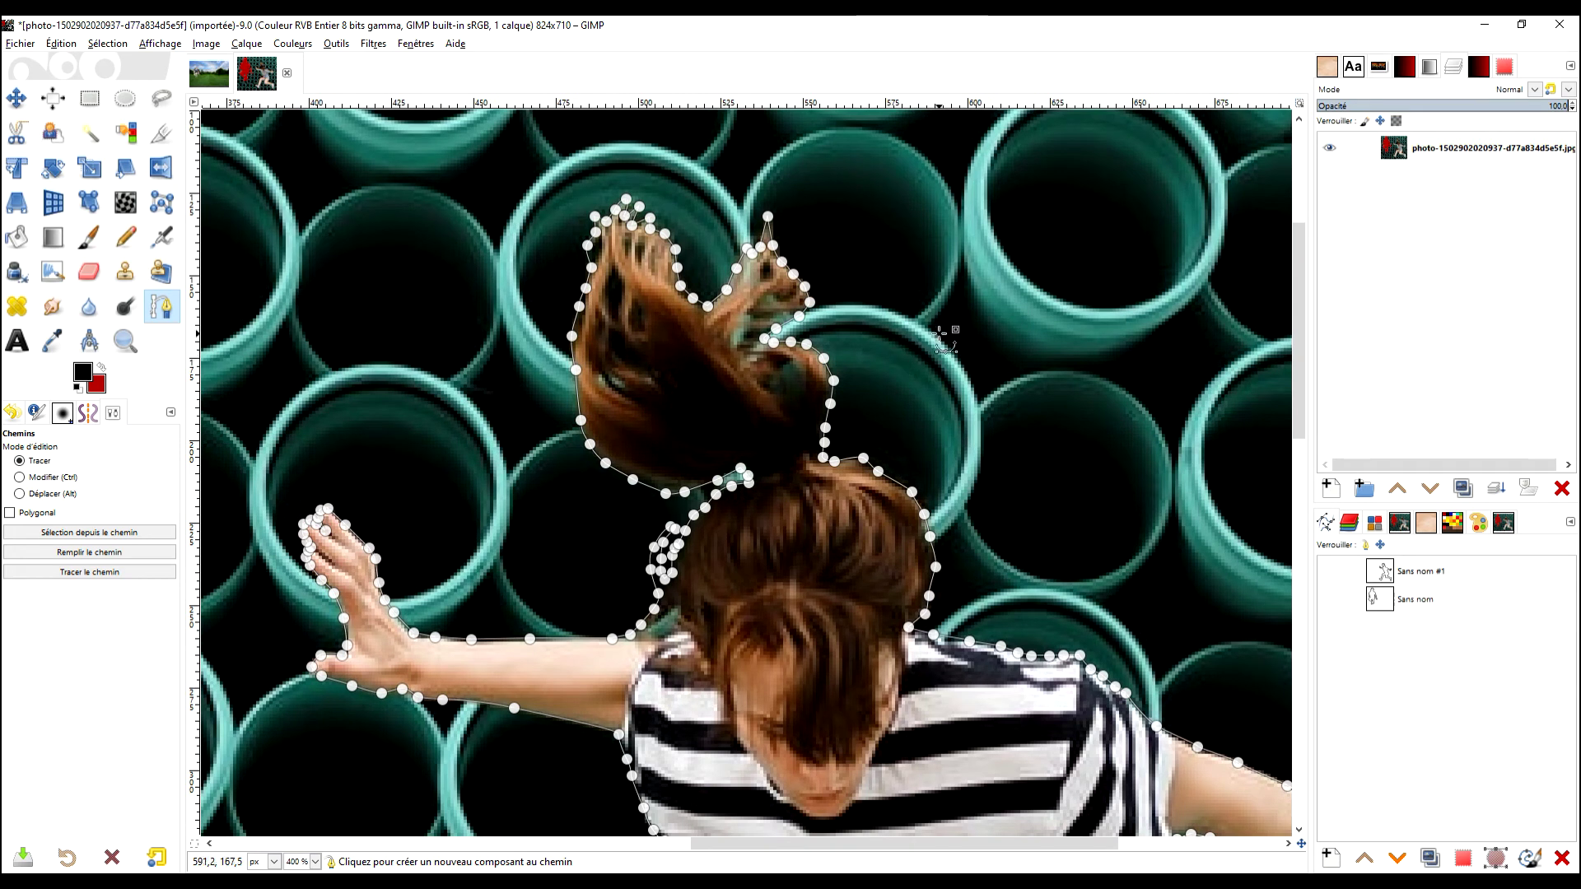
- Convert the woman's path to a selection and copy the selected pixels
{"action": "key", "text": "Return"}
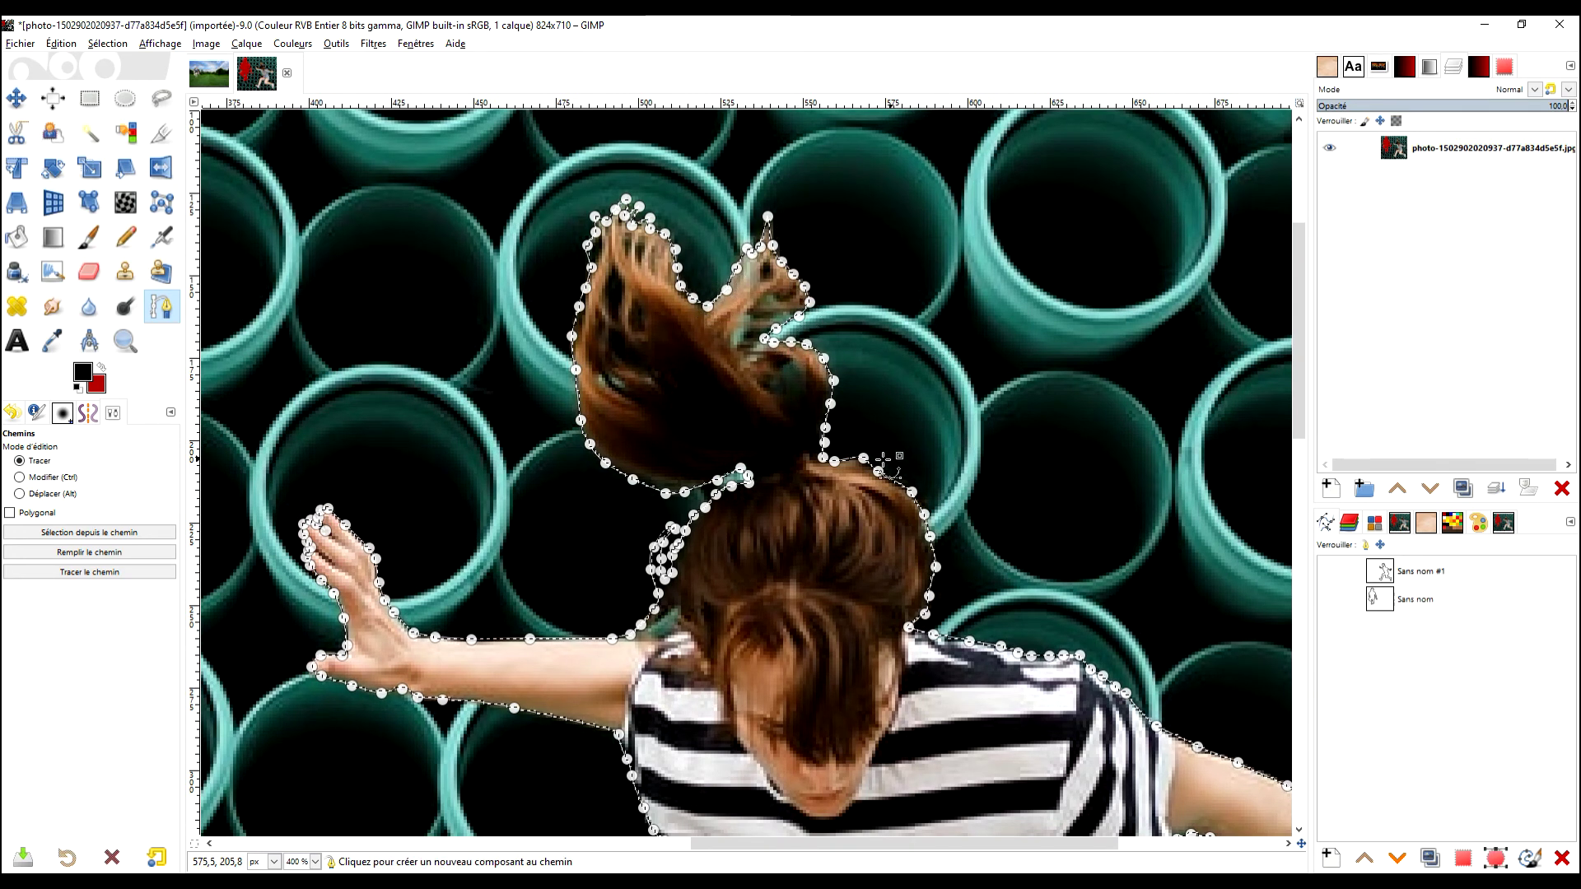
{"action": "left_click", "coordinate": [107, 44]}
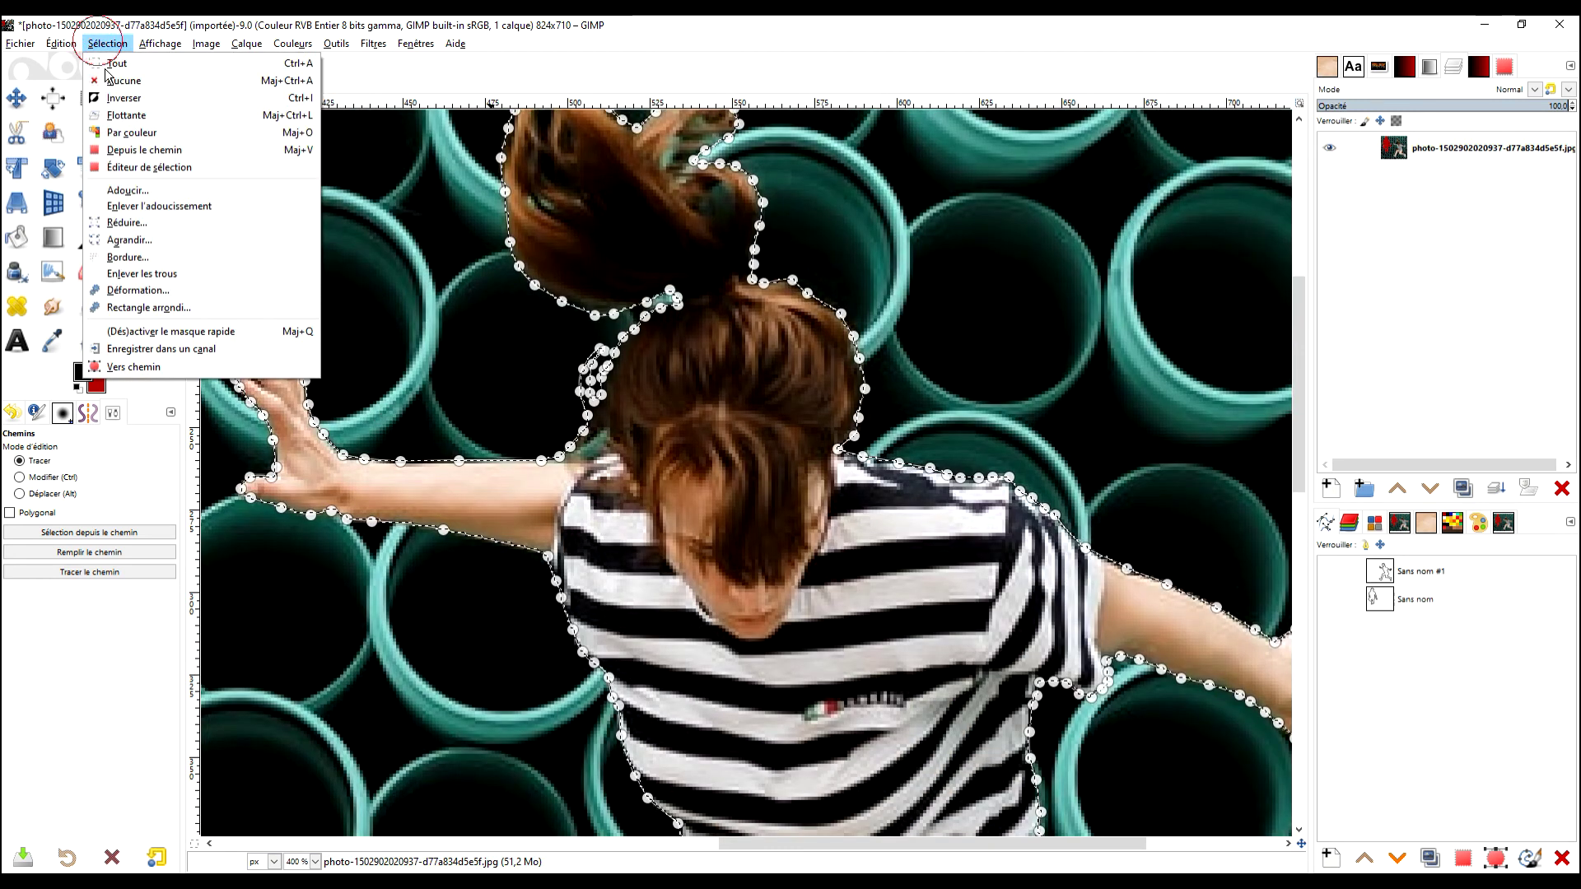
{"action": "mouse_move", "coordinate": [61, 43]}
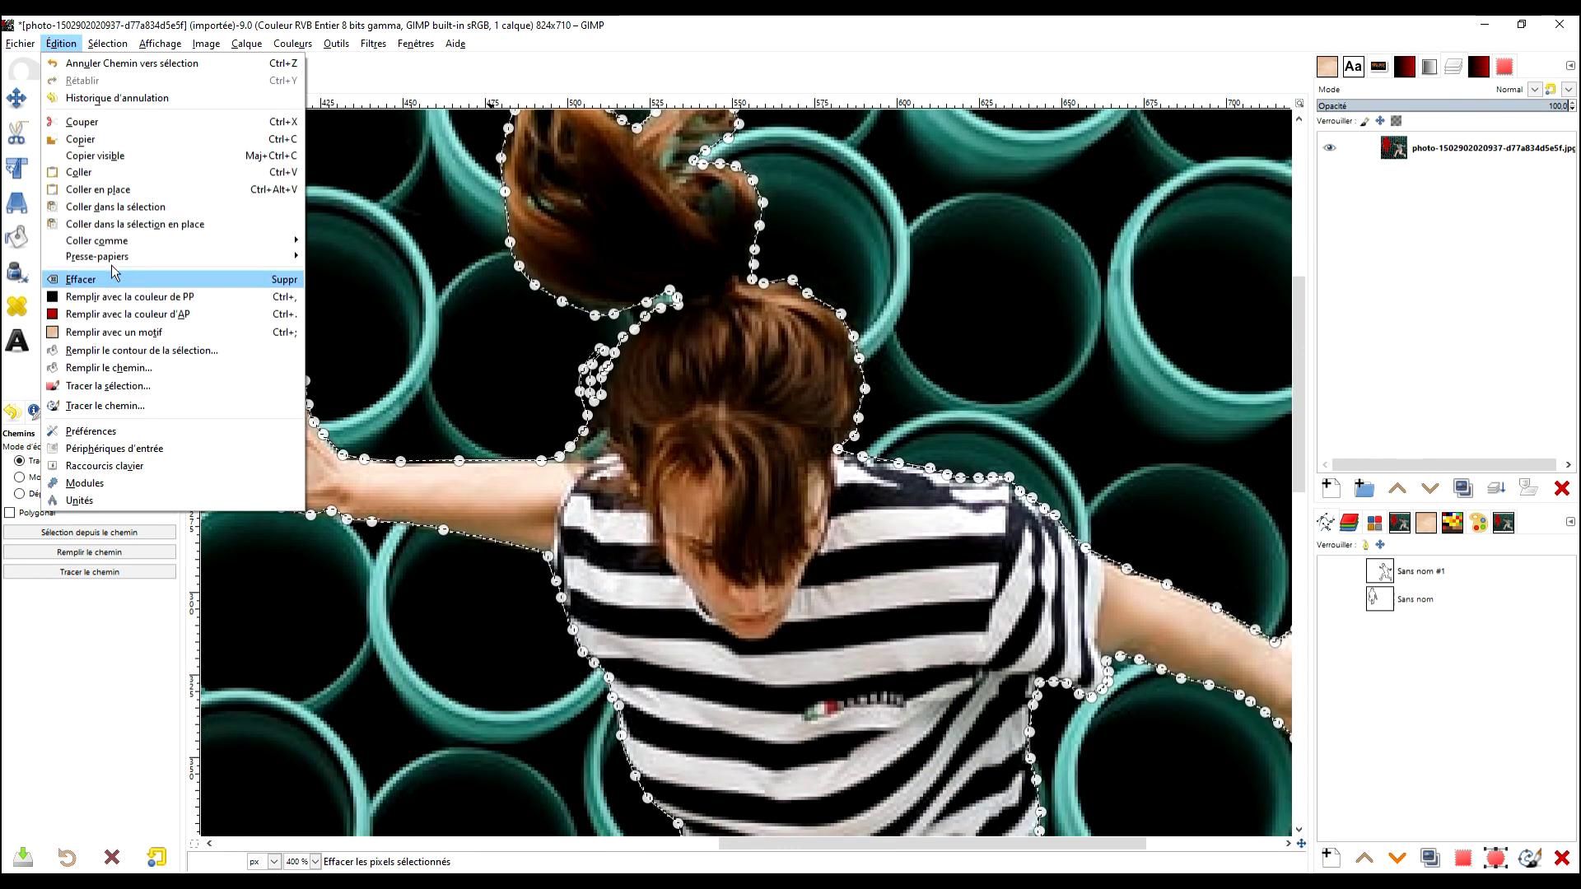
{"action": "left_click", "coordinate": [82, 139]}
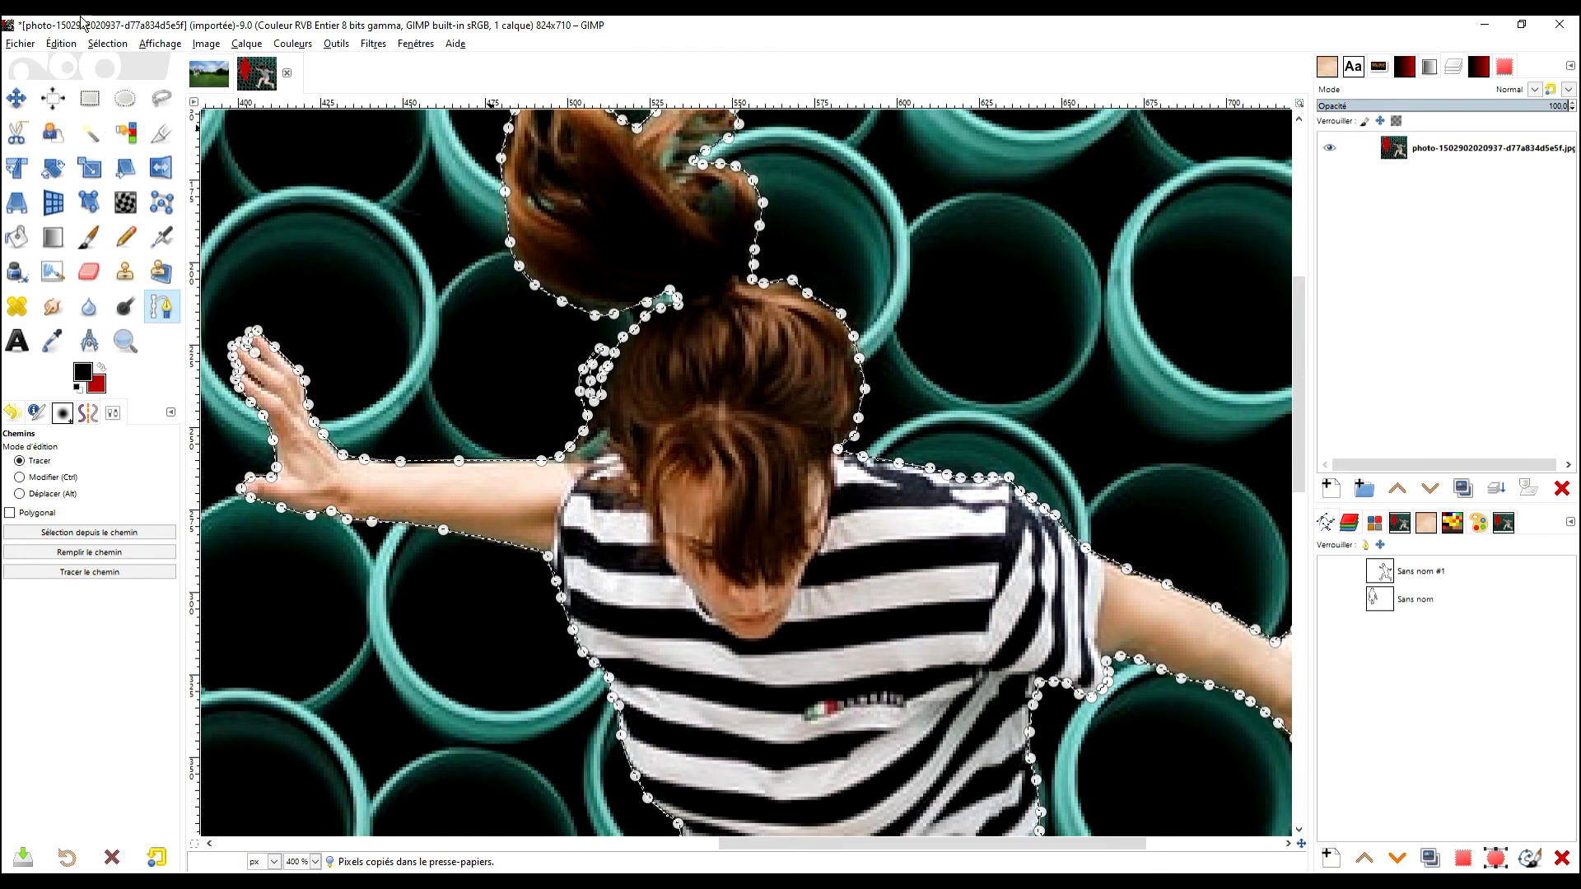
- Paste the copied woman as a new layer in the park image PLACE.xcf
{"action": "left_click", "coordinate": [208, 73]}
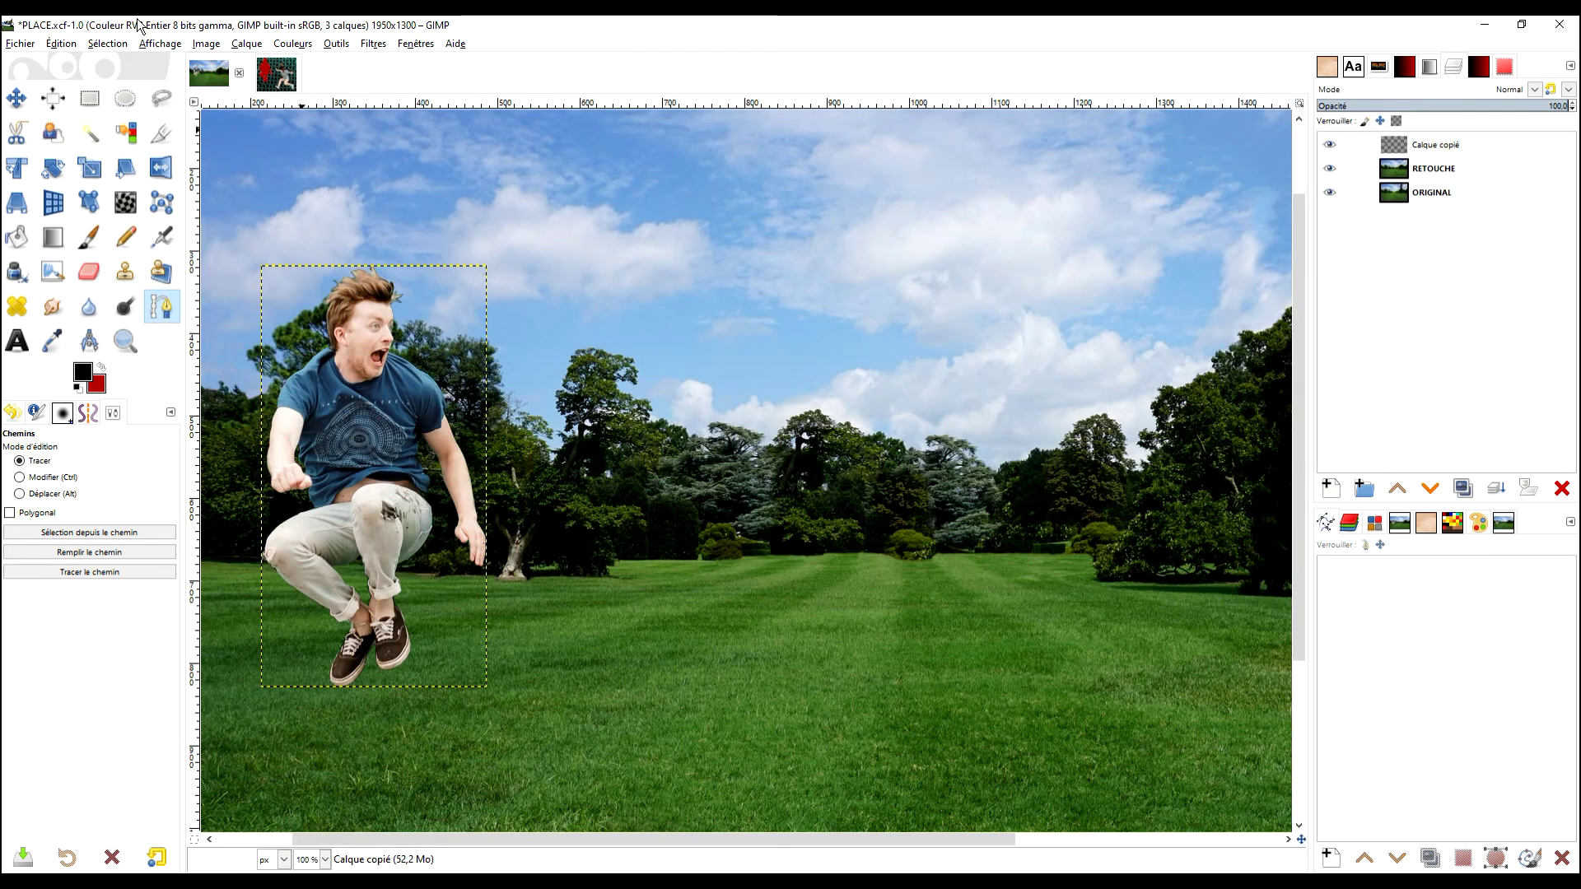
{"action": "left_click", "coordinate": [61, 44]}
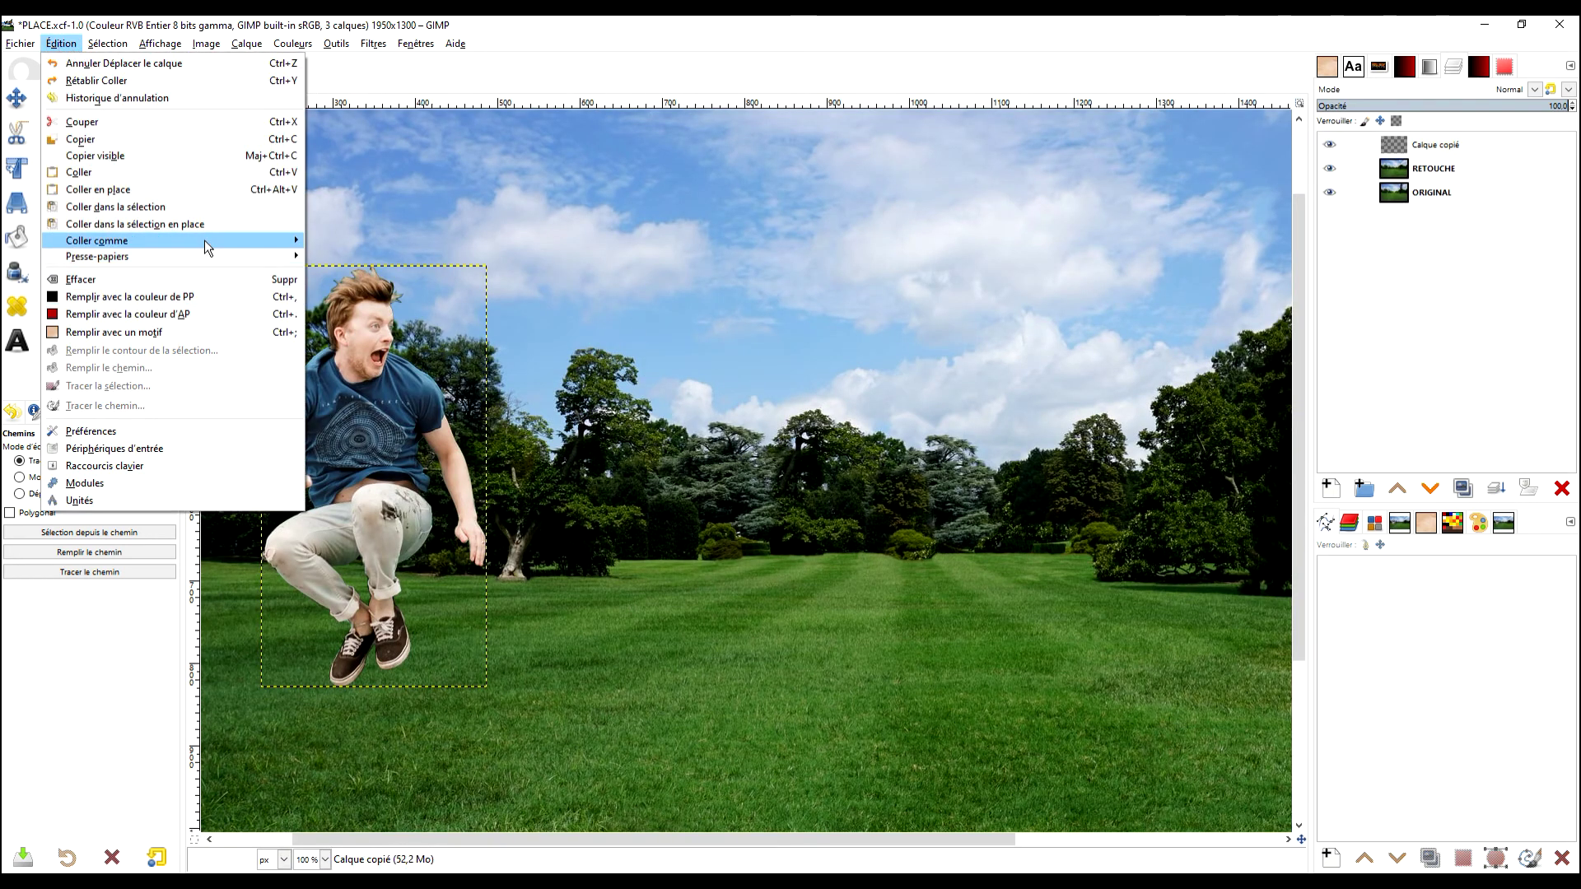
{"action": "mouse_move", "coordinate": [204, 239]}
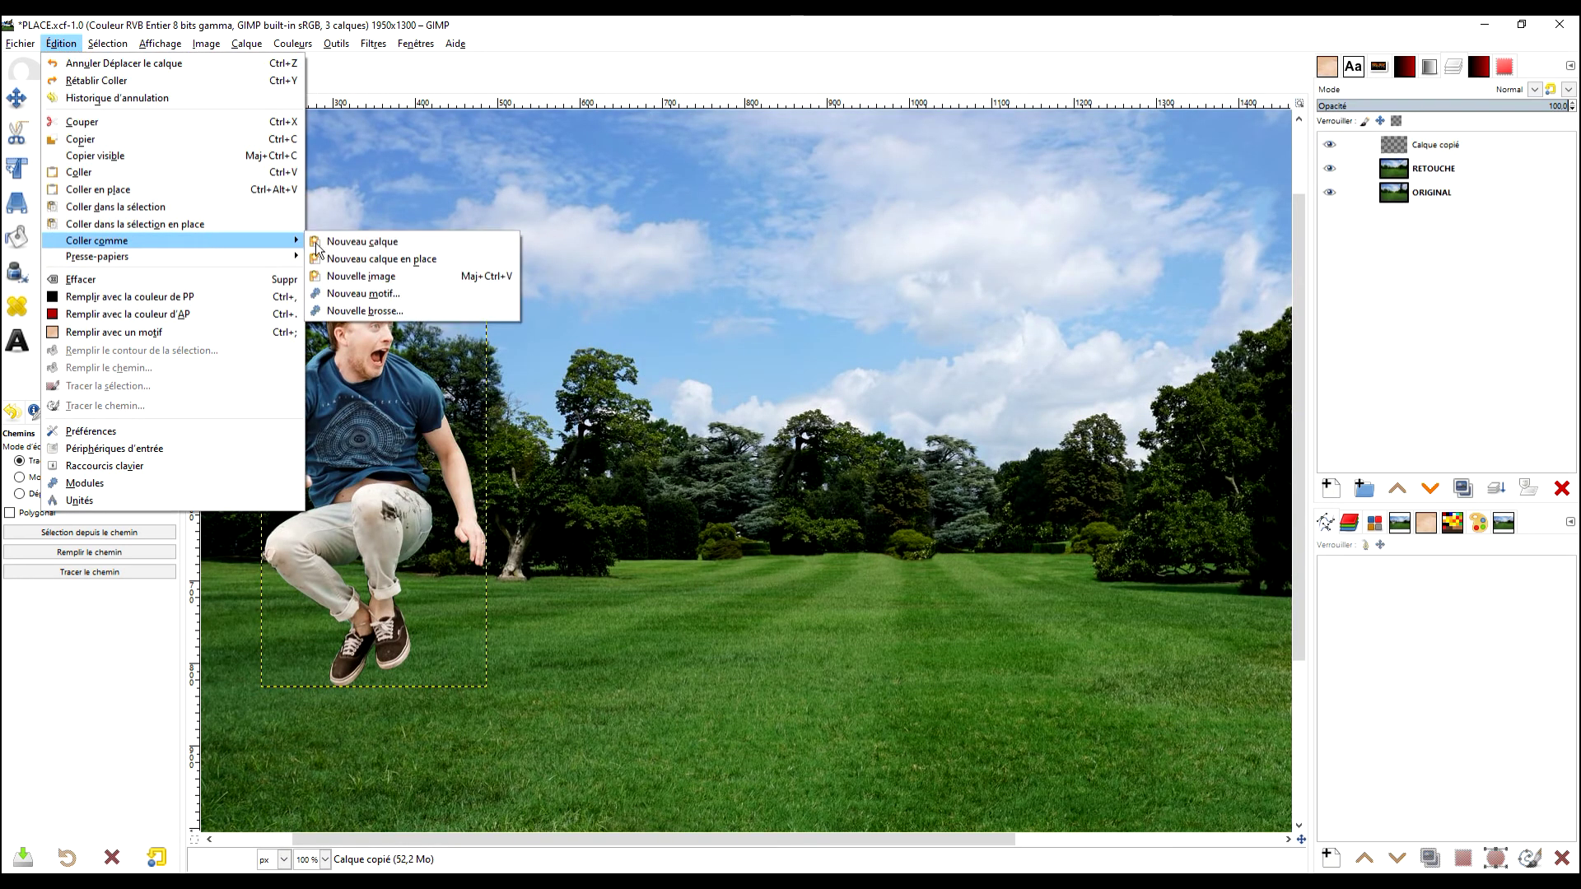
{"action": "left_click", "coordinate": [402, 242]}
- Move the woman's layer away from the man so that she stands clear beside him
{"action": "left_click", "coordinate": [17, 98]}
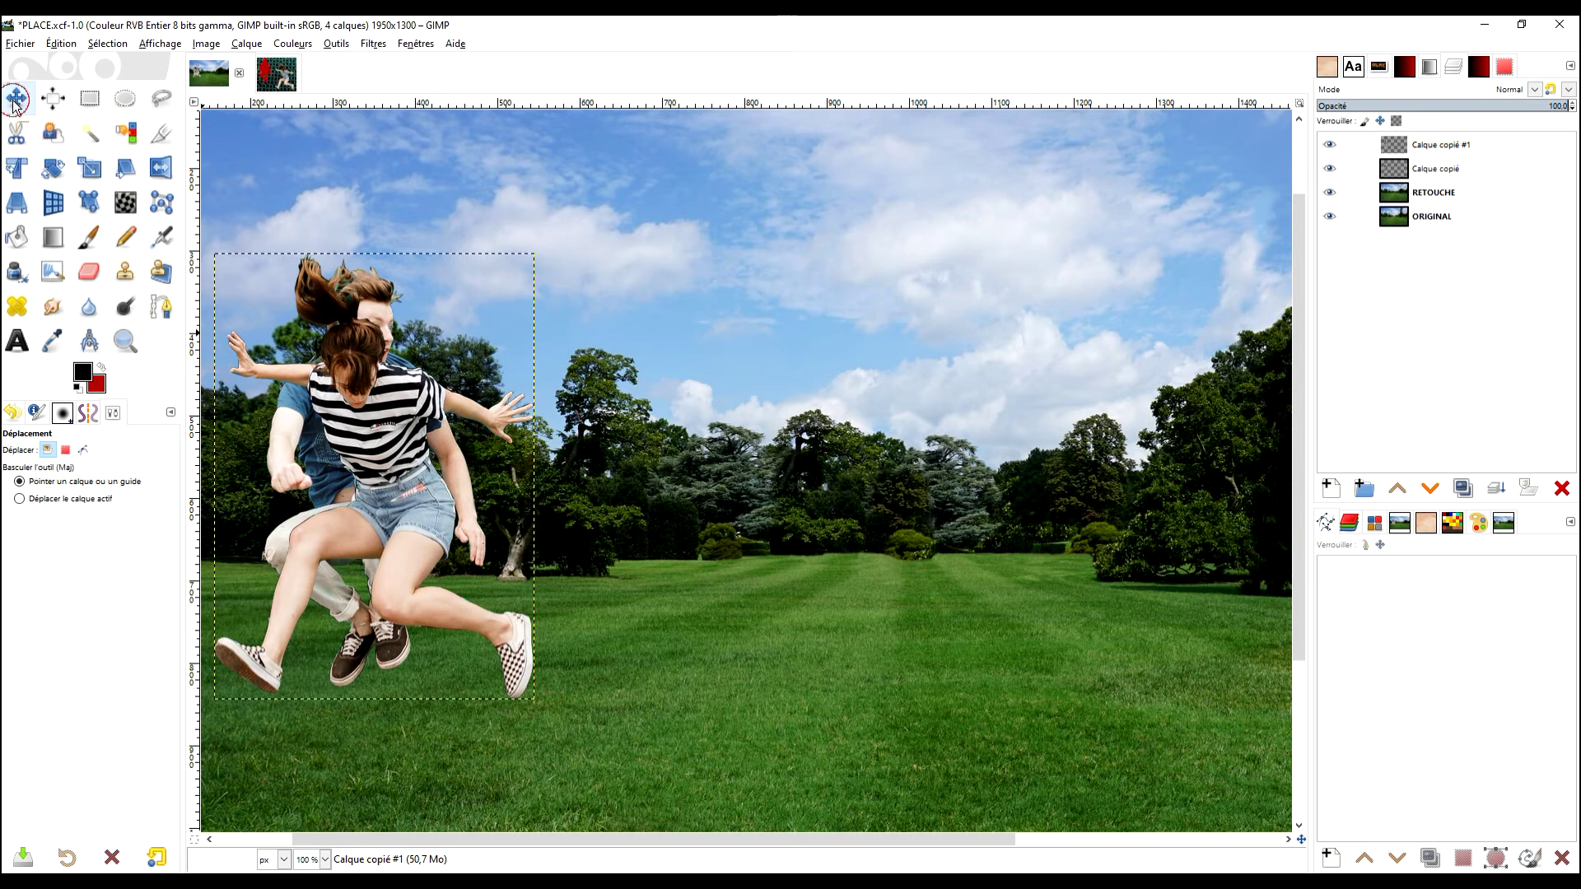
{"action": "left_click_drag", "start_coordinate": [378, 405], "coordinate": [649, 401]}
{"action": "scroll", "coordinate": [821, 405], "scroll_direction": "down", "scroll_amount": 2}
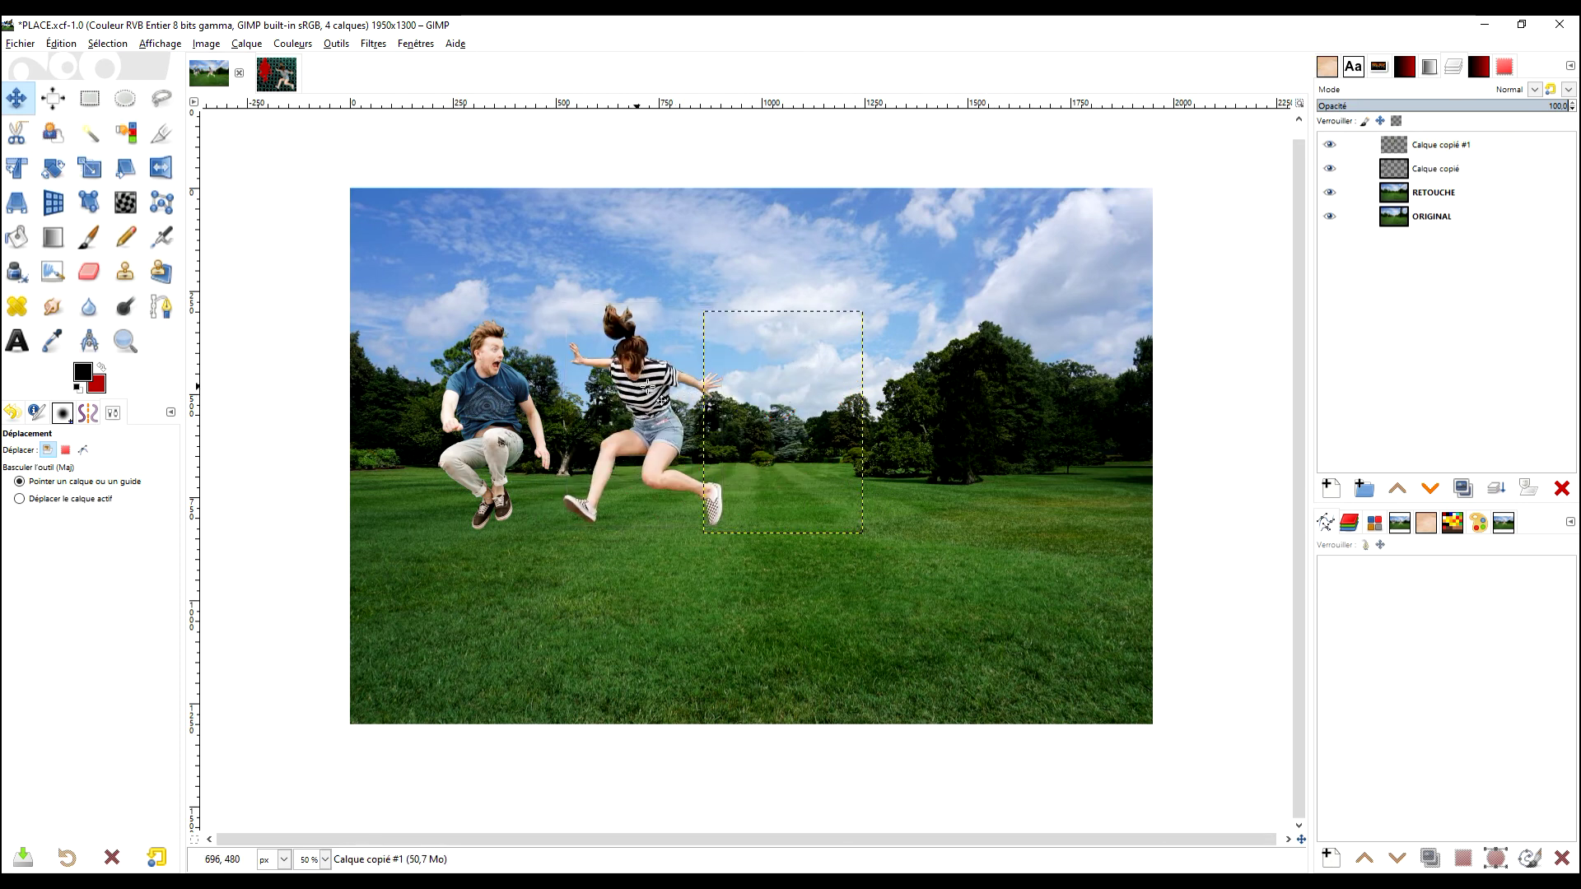
{"action": "scroll", "coordinate": [705, 464], "scroll_direction": "up", "scroll_amount": 2}
{"action": "scroll", "coordinate": [650, 482], "scroll_direction": "down", "scroll_amount": 2}
{"action": "scroll", "coordinate": [644, 485], "scroll_direction": "up", "scroll_amount": 2}
{"action": "left_click_drag", "start_coordinate": [688, 623], "coordinate": [802, 673]}
{"action": "scroll", "coordinate": [938, 461], "scroll_direction": "up", "scroll_amount": 2}
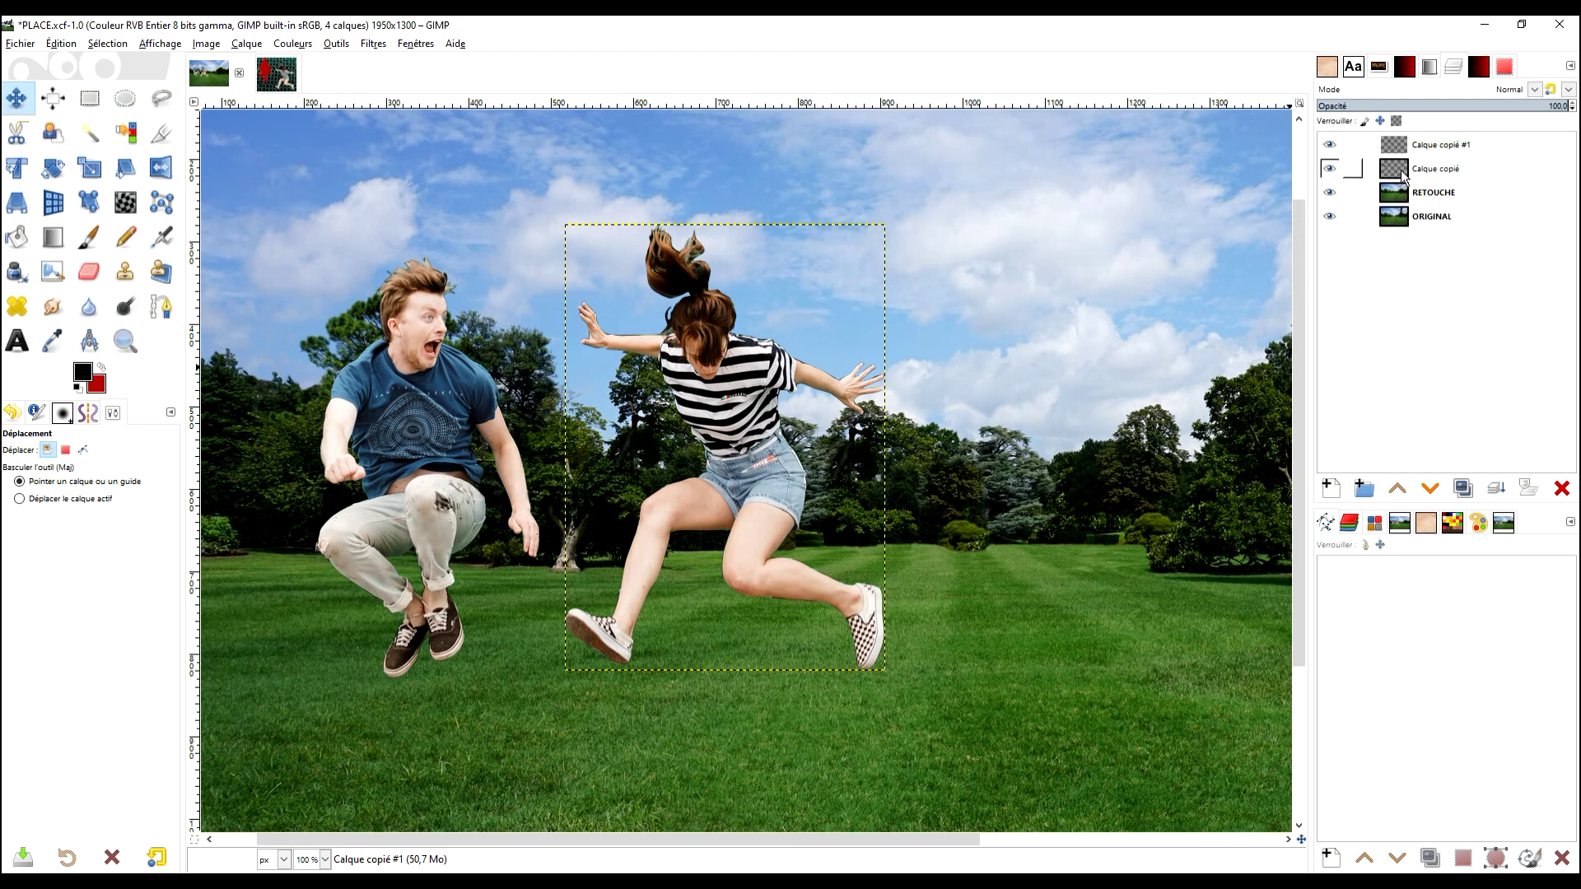
{"action": "right_click", "coordinate": [1392, 152]}
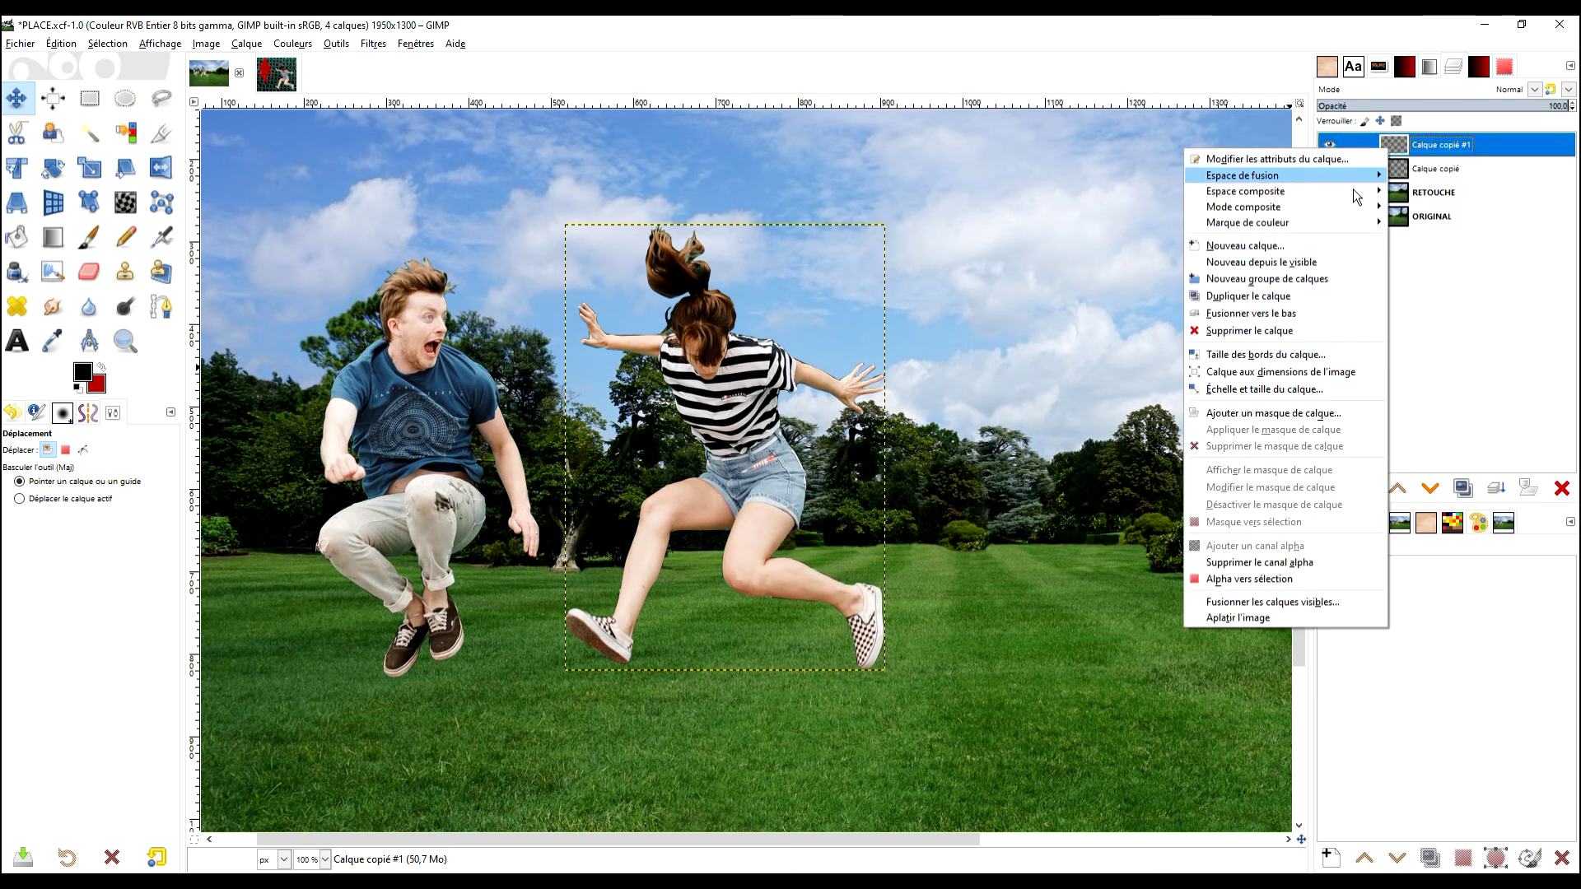
{"action": "left_click", "coordinate": [1260, 421]}
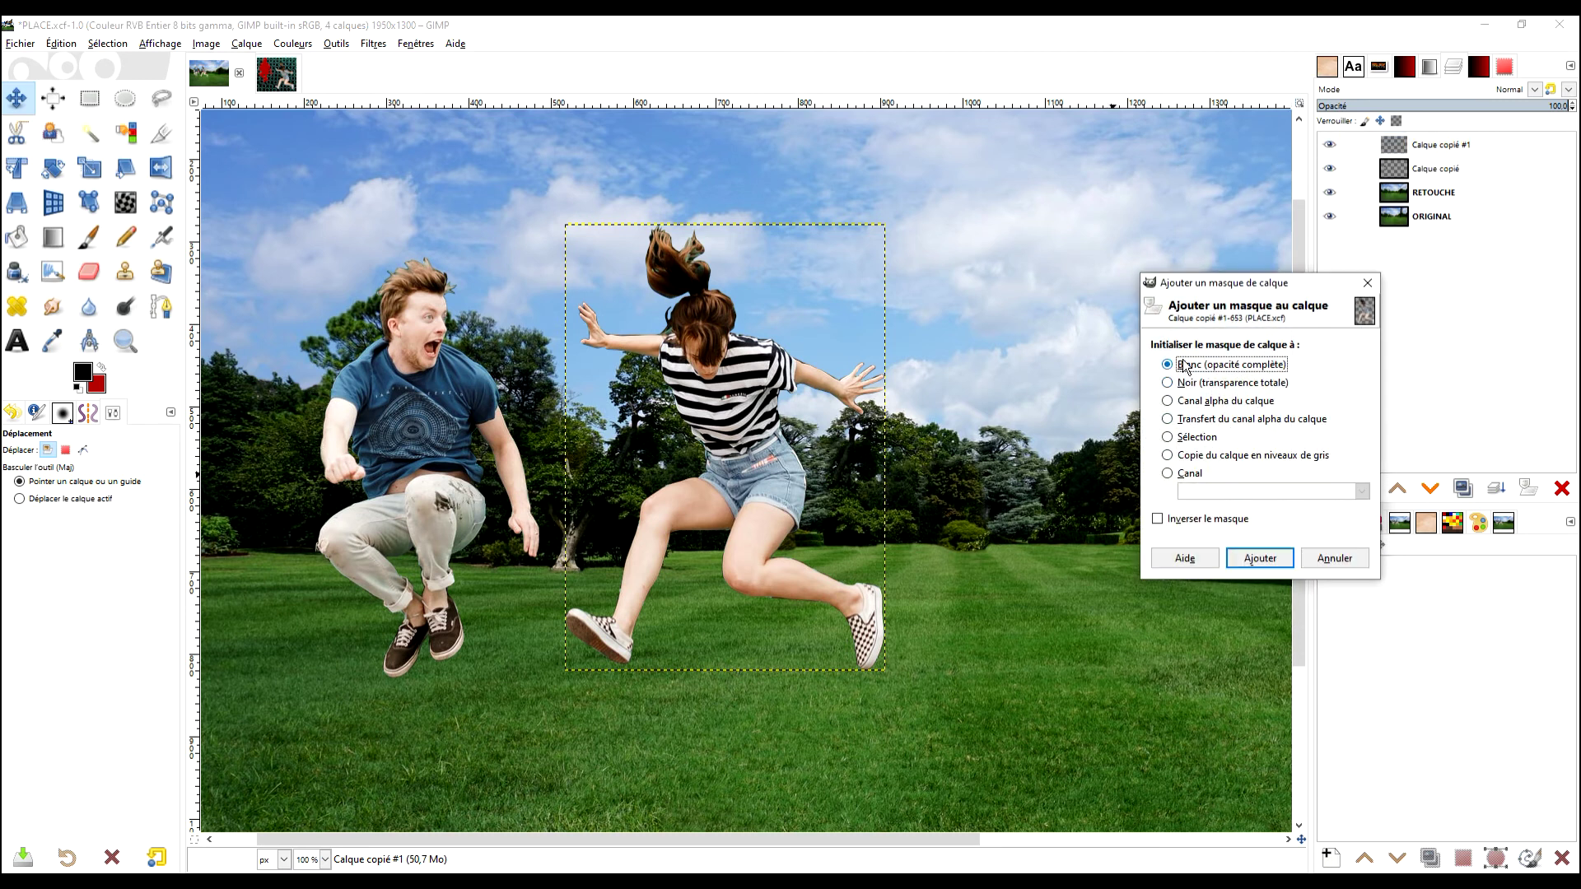
{"action": "left_click", "coordinate": [1321, 557]}
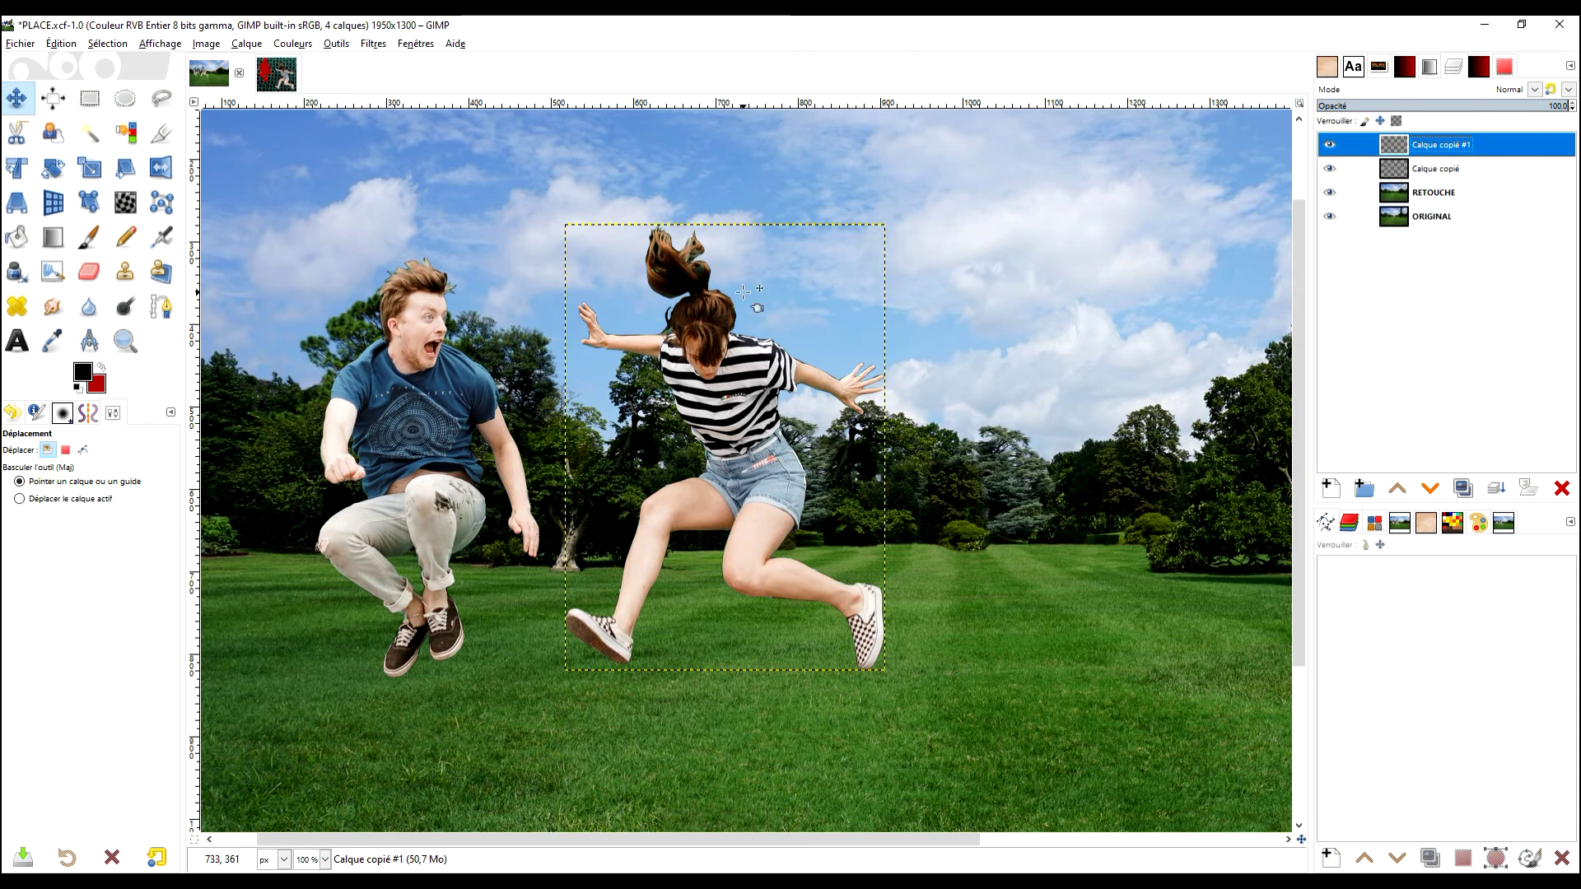
- Return to the pipes photo and clear the selection around the woman with the Rectangle Select tool
{"action": "left_click", "coordinate": [271, 73]}
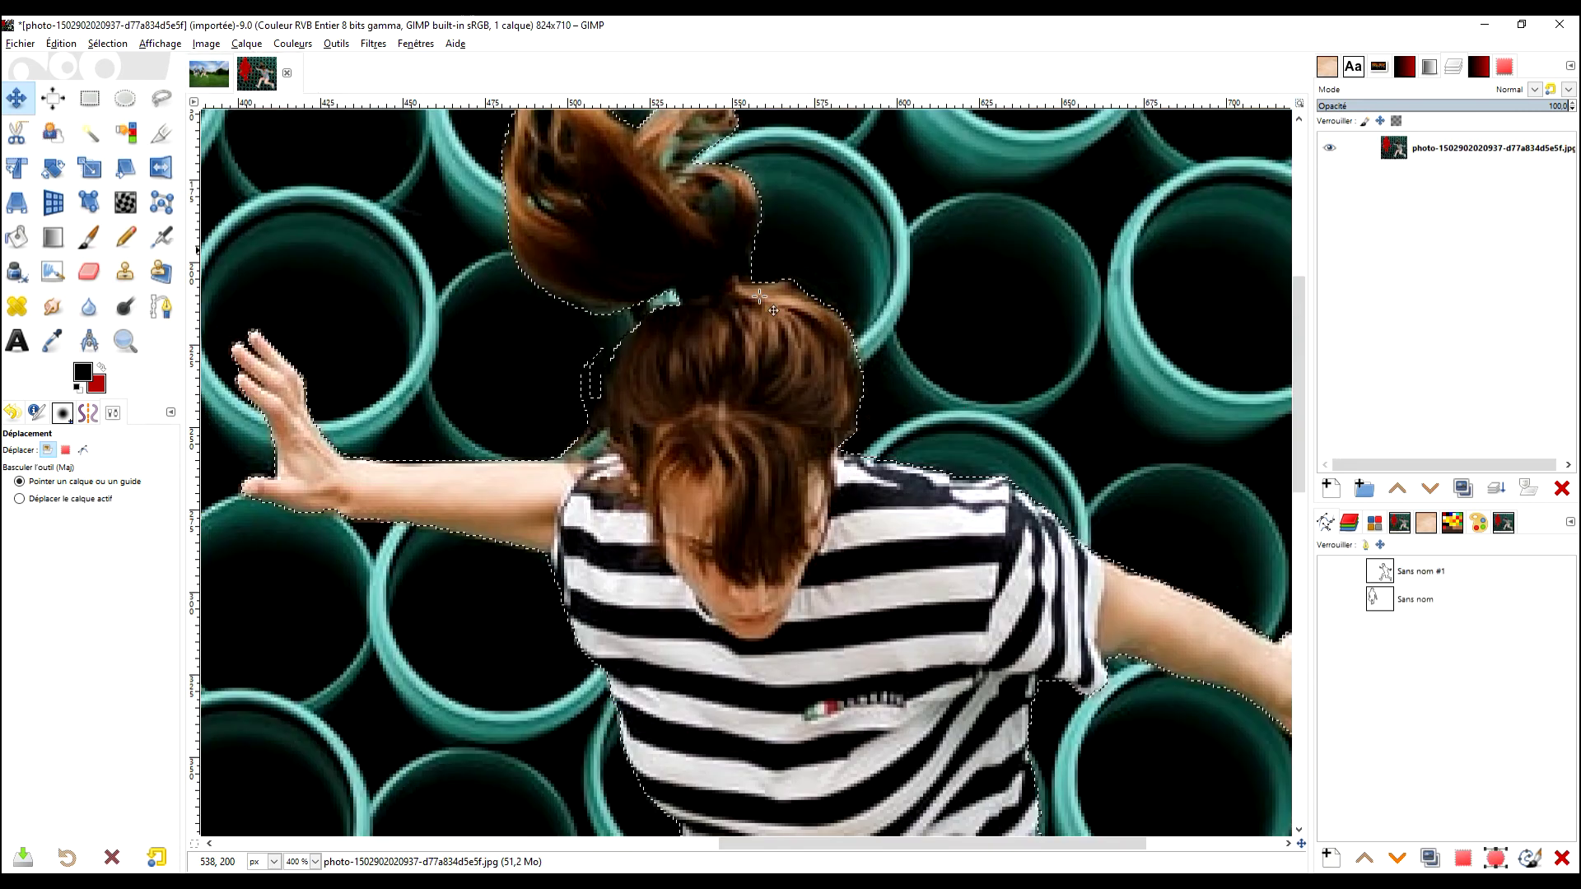
{"action": "scroll", "coordinate": [936, 430], "scroll_direction": "down", "scroll_amount": 5}
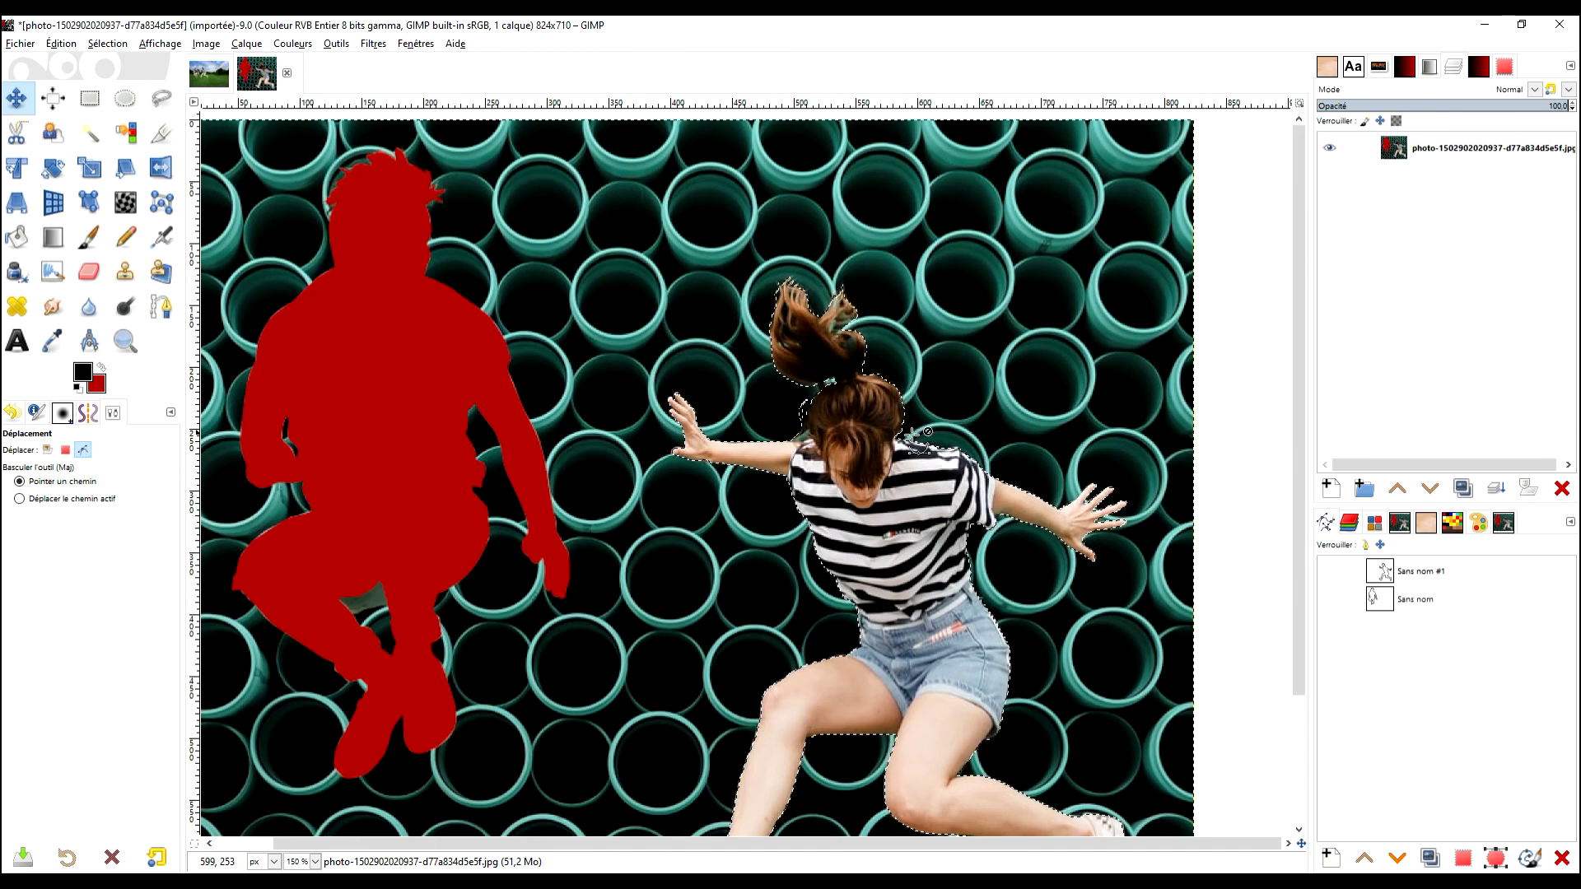
{"action": "scroll", "coordinate": [908, 436], "scroll_direction": "up", "scroll_amount": 2}
{"action": "left_click", "coordinate": [48, 450]}
{"action": "left_click", "coordinate": [89, 98]}
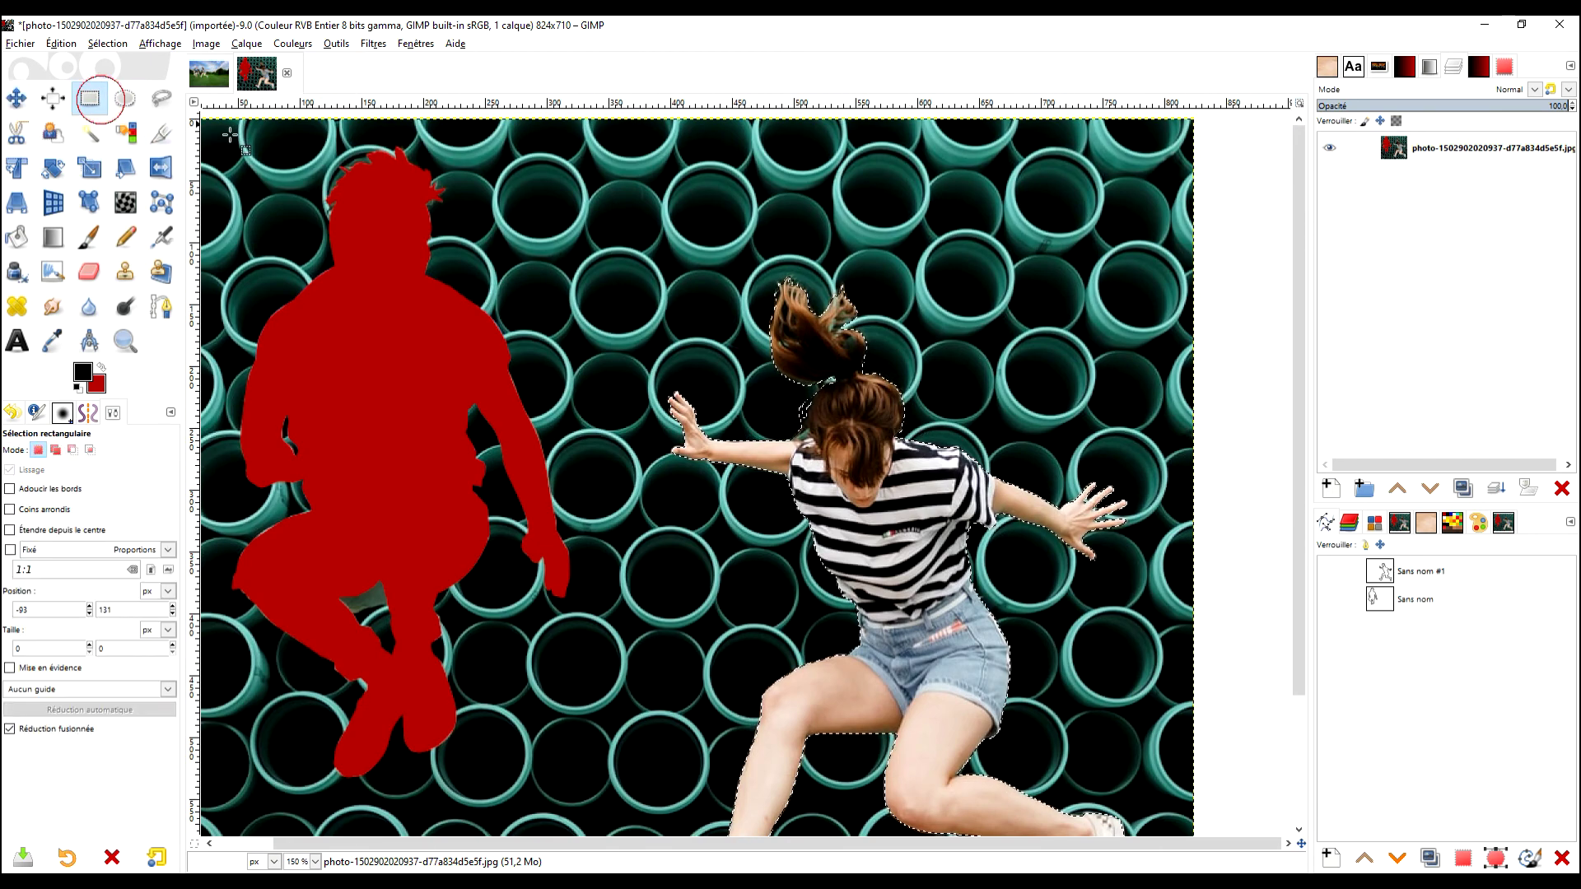
{"action": "scroll", "coordinate": [898, 412], "scroll_direction": "up", "scroll_amount": 2}
{"action": "scroll", "coordinate": [897, 414], "scroll_direction": "down", "scroll_amount": 2}
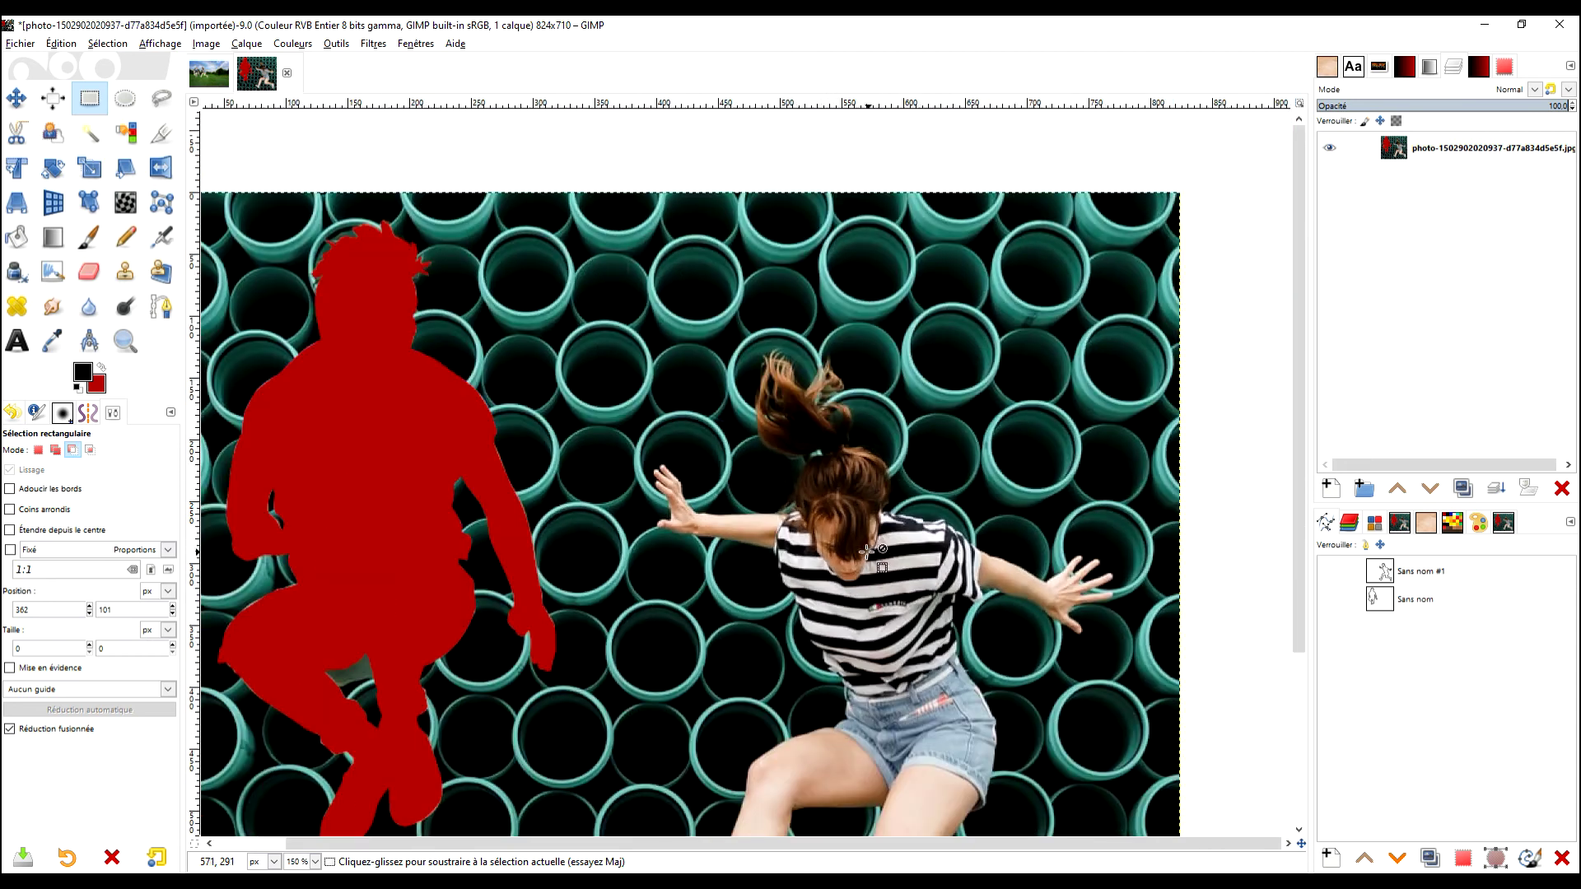
{"action": "scroll", "coordinate": [872, 452], "scroll_direction": "down", "scroll_amount": 2}
{"action": "scroll", "coordinate": [859, 487], "scroll_direction": "down", "scroll_amount": 1}
{"action": "scroll", "coordinate": [863, 465], "scroll_direction": "up", "scroll_amount": 1}
{"action": "scroll", "coordinate": [871, 458], "scroll_direction": "down", "scroll_amount": 1}
{"action": "scroll", "coordinate": [869, 458], "scroll_direction": "up", "scroll_amount": 1}
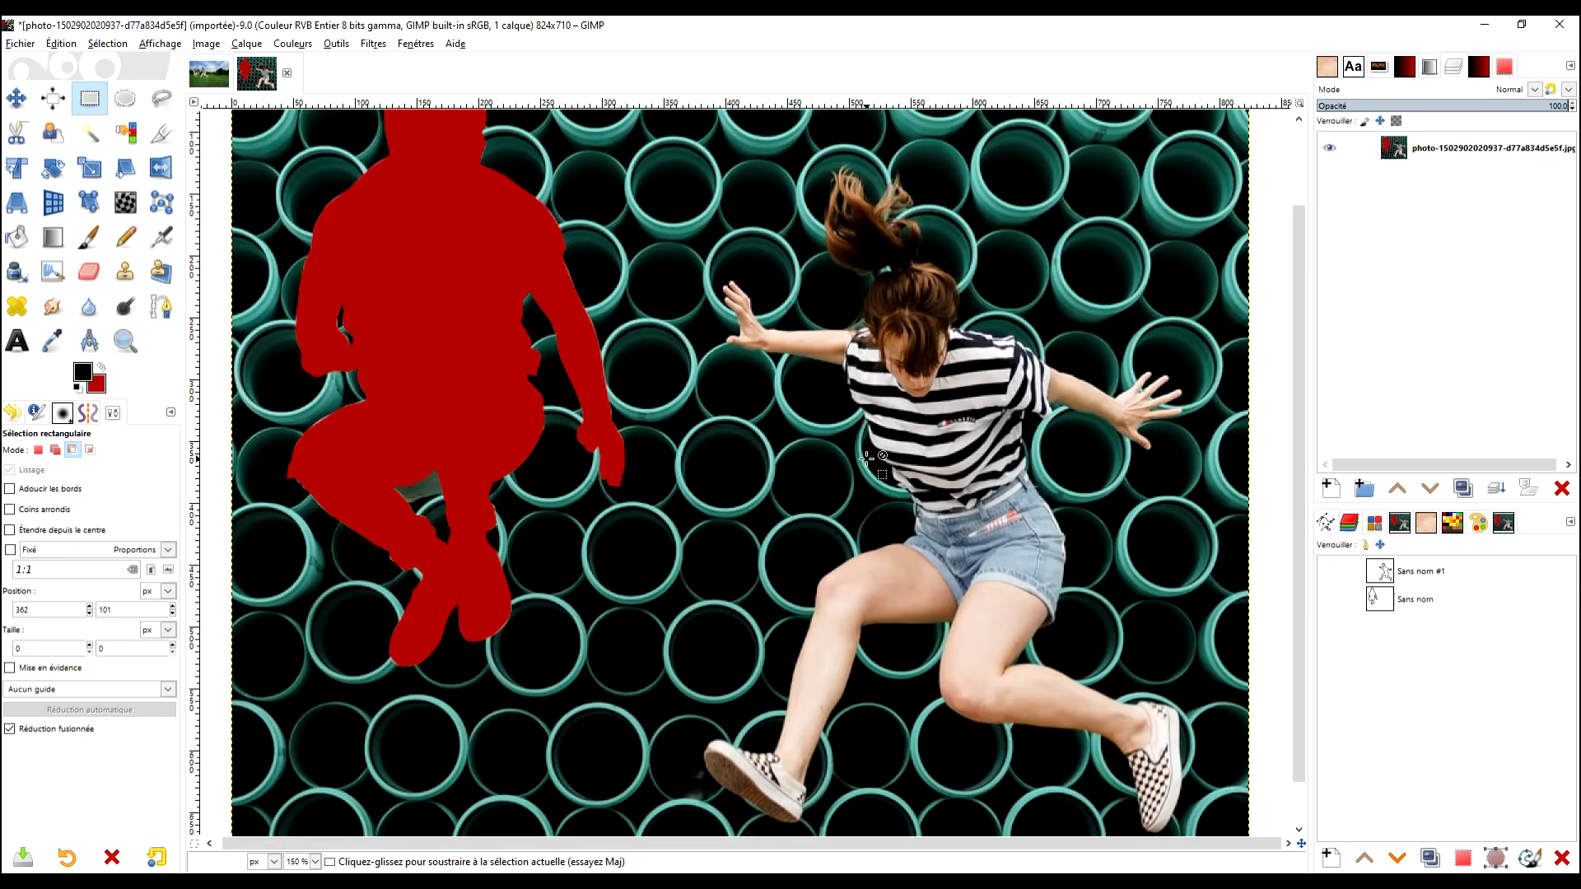
{"action": "left_click_drag", "start_coordinate": [958, 339], "coordinate": [906, 401]}
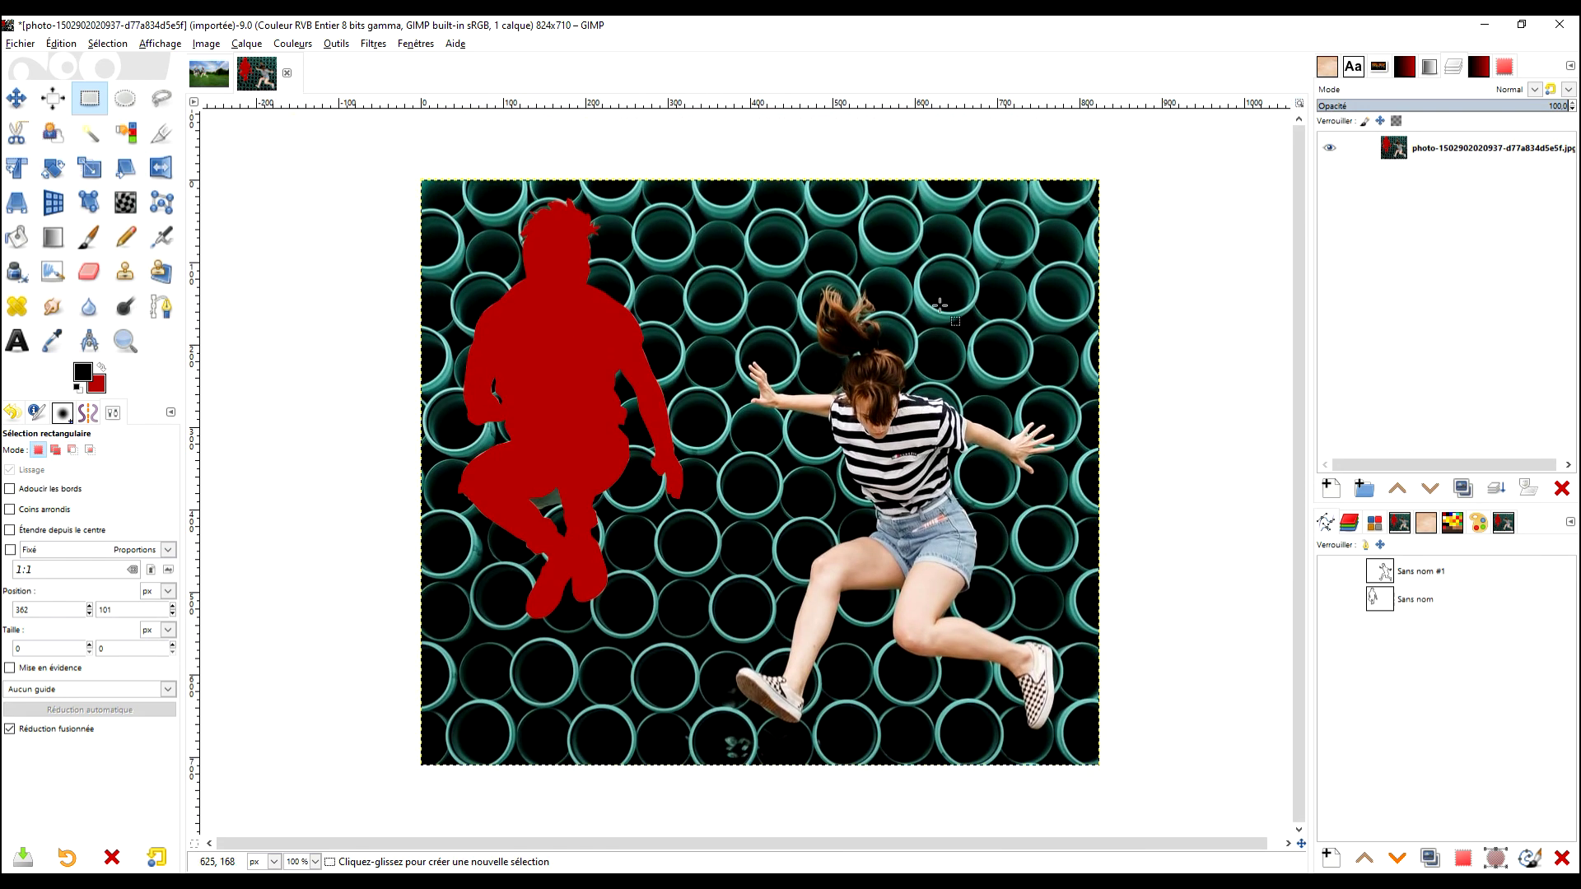
- In the park image, move the woman farther away from the man and shift the man slightly upward
{"action": "left_click", "coordinate": [209, 73]}
{"action": "key", "text": "m"}
{"action": "left_click_drag", "start_coordinate": [722, 379], "coordinate": [956, 369]}
{"action": "mouse_move", "coordinate": [500, 442]}
{"action": "left_mouse_down"}
{"action": "mouse_move", "coordinate": [603, 411]}
{"action": "mouse_move", "coordinate": [514, 421]}
{"action": "left_mouse_up"}
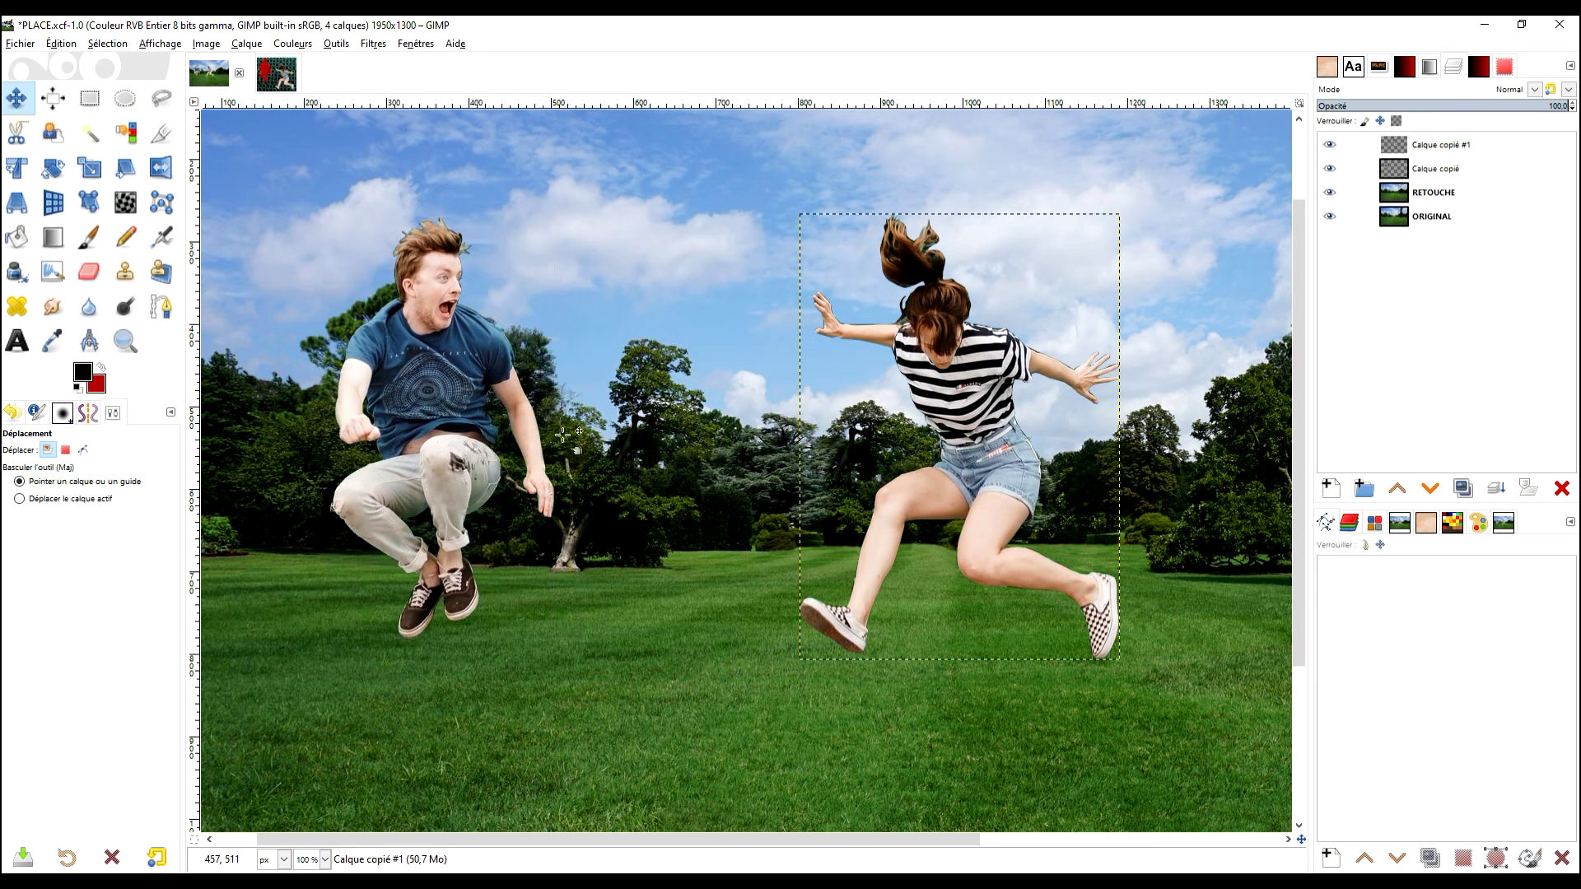
- Move the woman back close to the man and slightly higher above the lawn
{"action": "scroll", "coordinate": [783, 411], "scroll_direction": "down", "scroll_amount": 2}
{"action": "scroll", "coordinate": [783, 412], "scroll_direction": "up", "scroll_amount": 1}
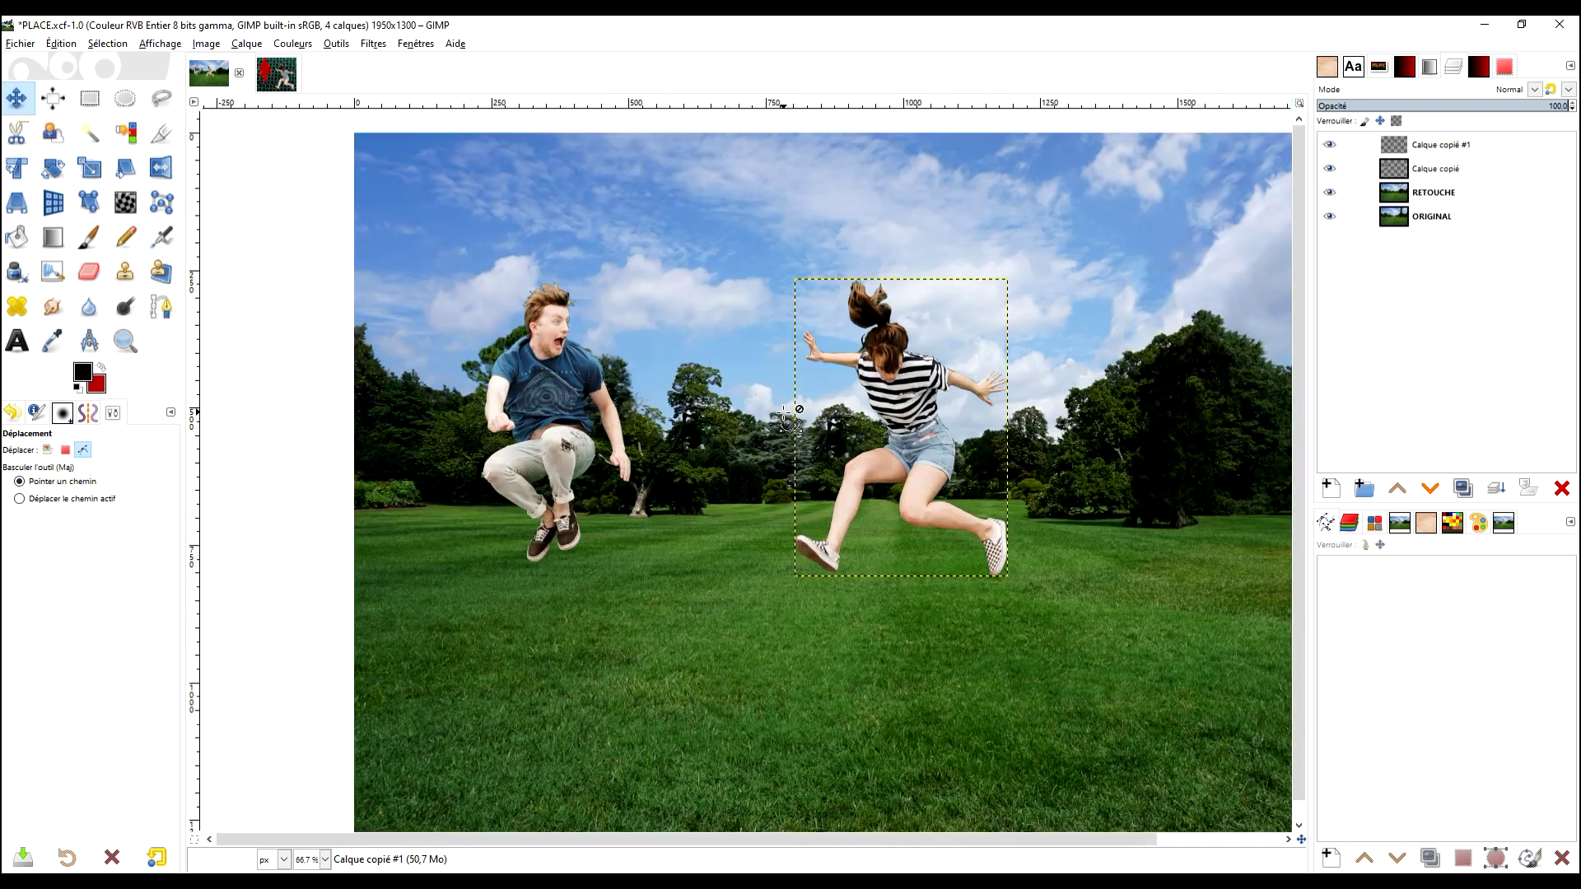
{"action": "scroll", "coordinate": [783, 411], "scroll_direction": "down", "scroll_amount": 1}
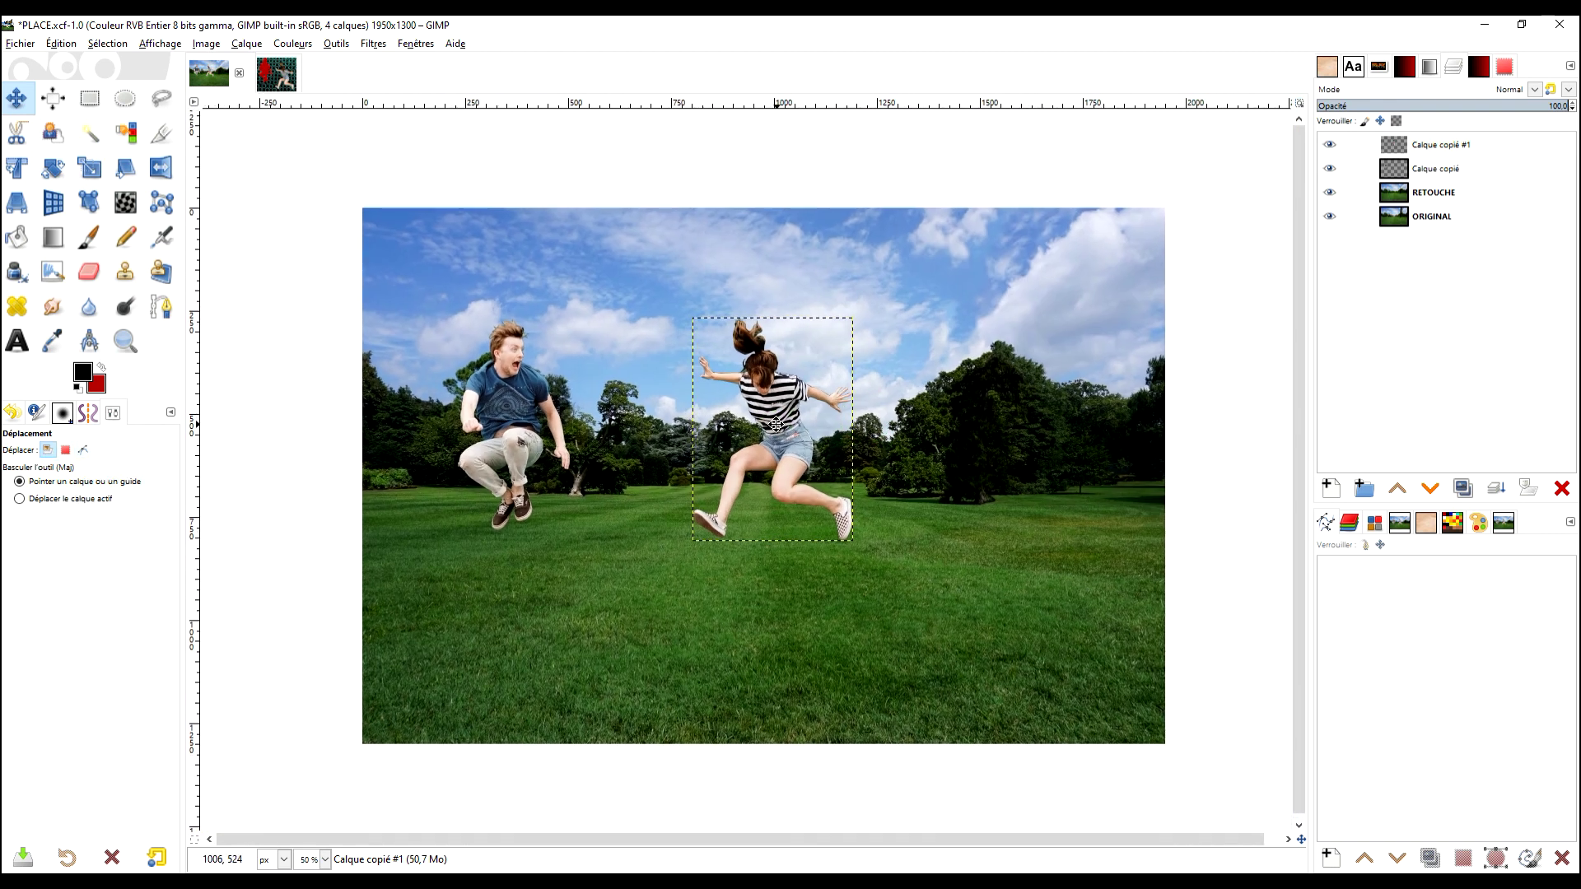
{"action": "left_click_drag", "start_coordinate": [780, 407], "coordinate": [689, 392]}
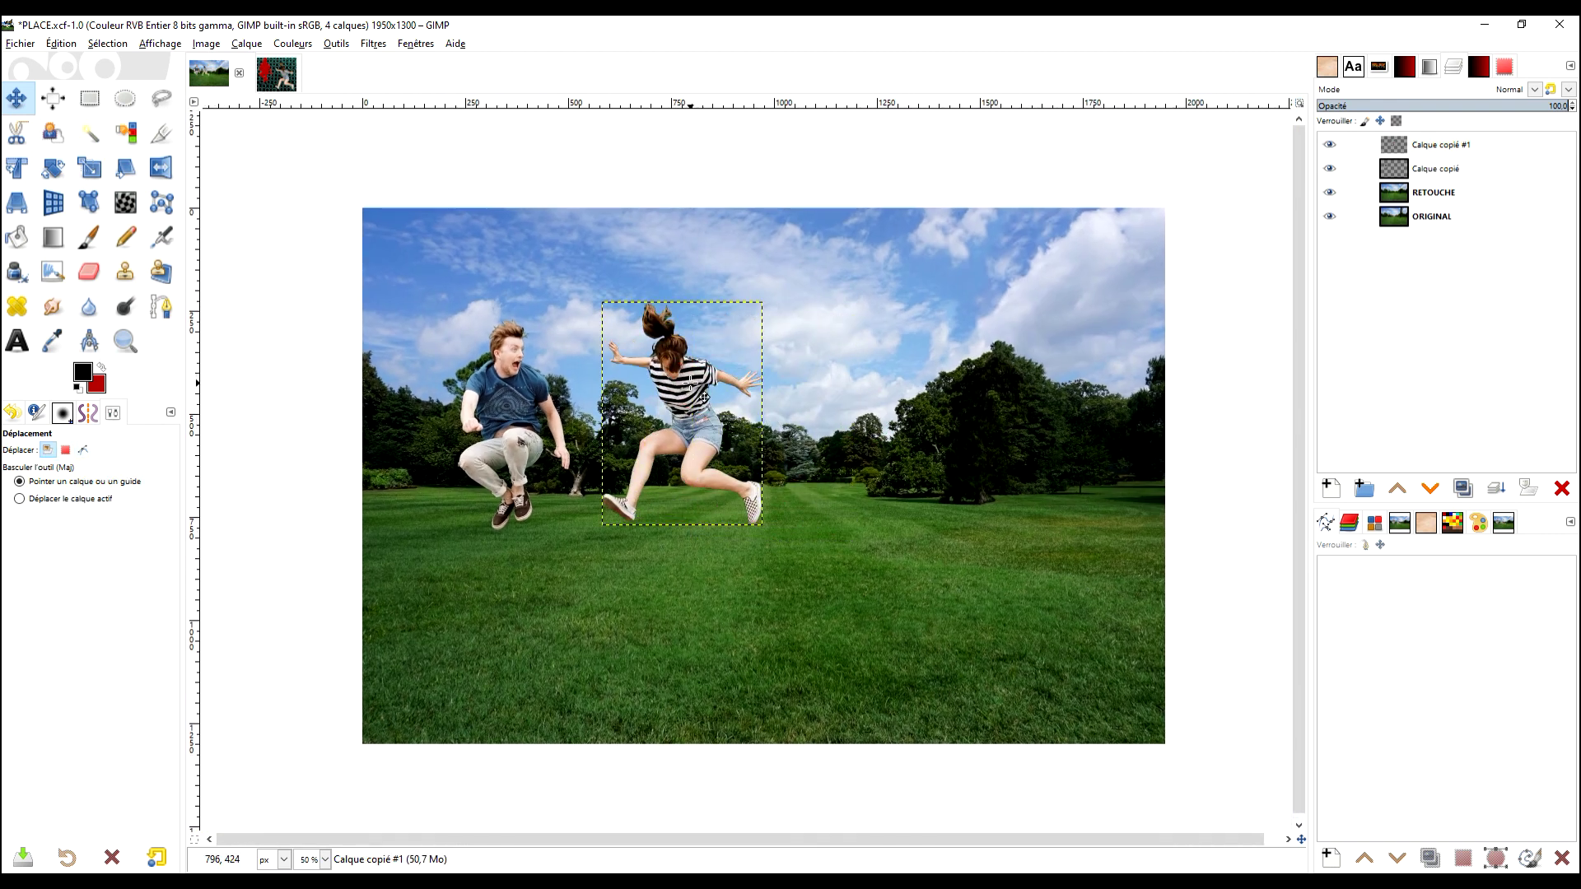
- Make RETOUCHE the active layer and hide the ORIGINAL layer
{"action": "left_click", "coordinate": [1410, 194]}
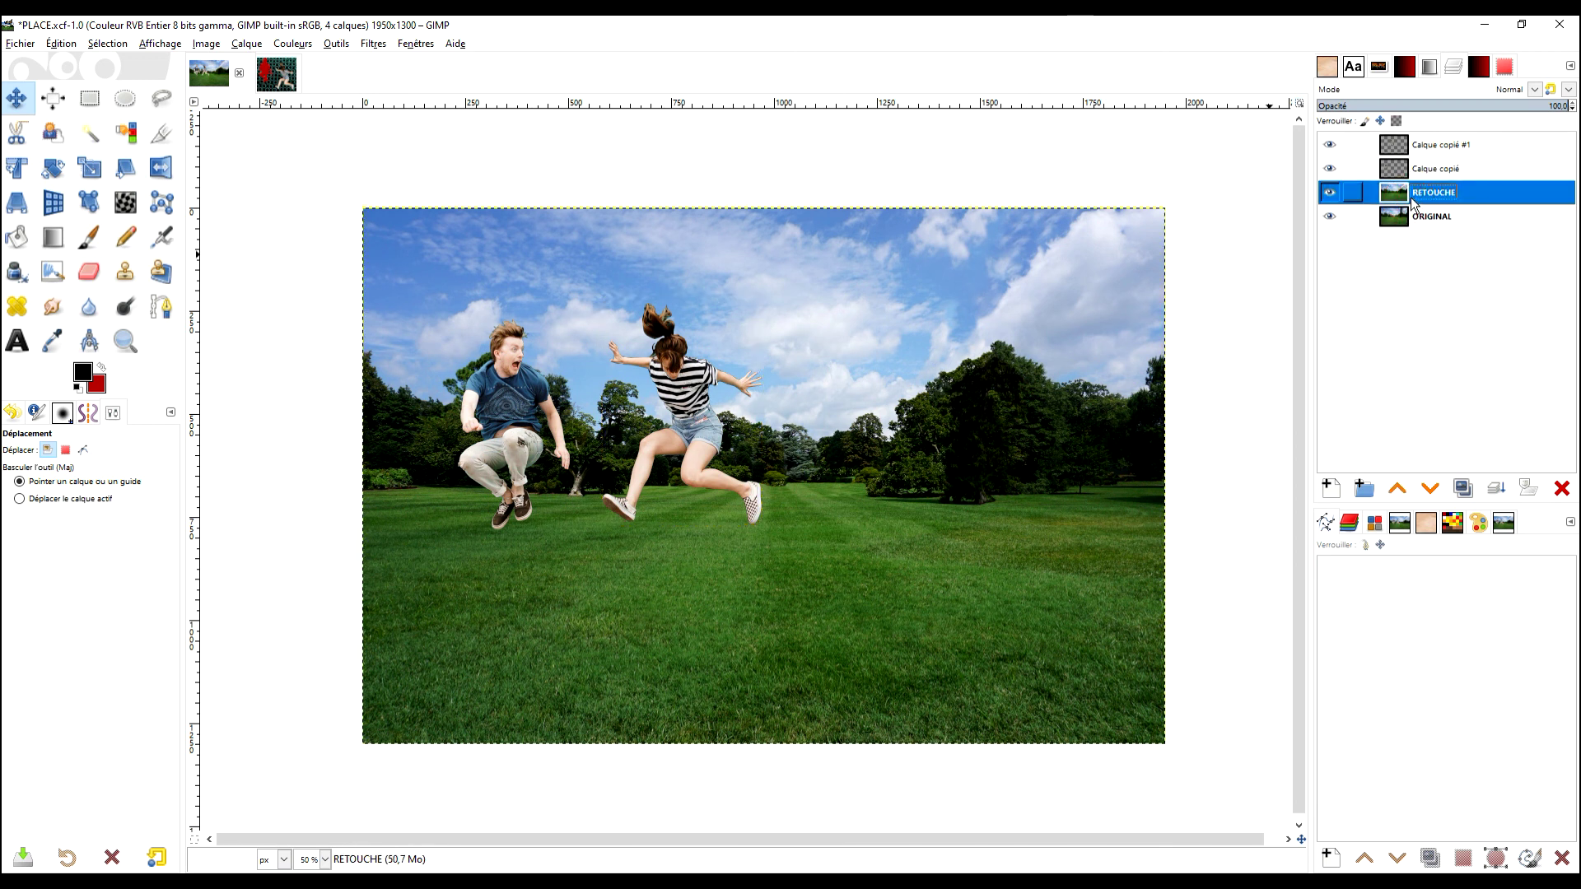
{"action": "left_click", "coordinate": [1328, 216]}
{"action": "left_click_drag", "start_coordinate": [953, 403], "coordinate": [925, 418]}
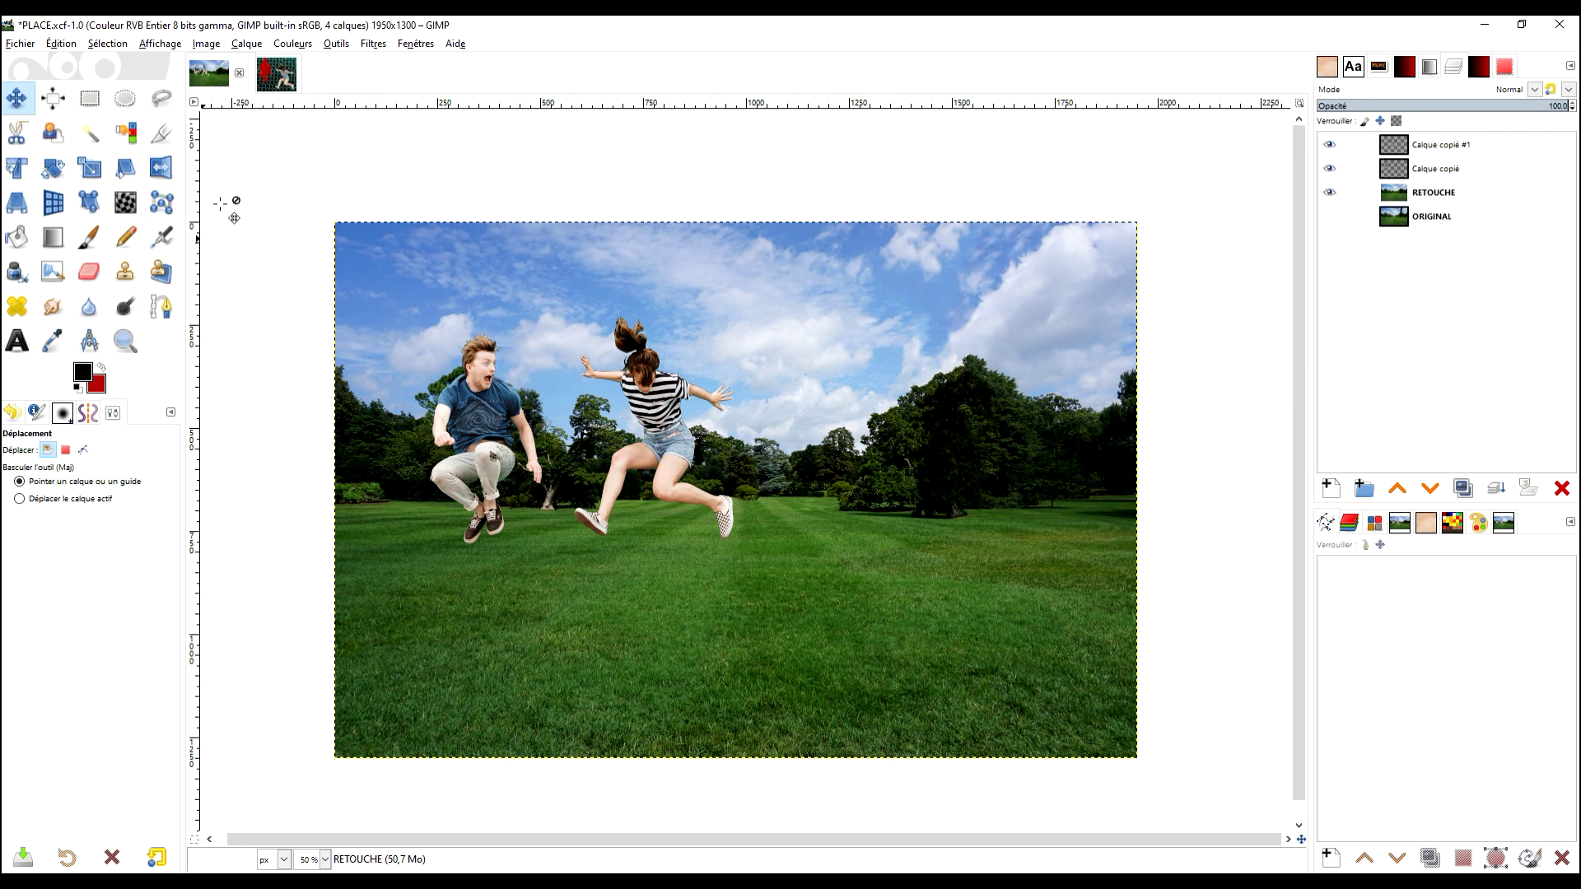